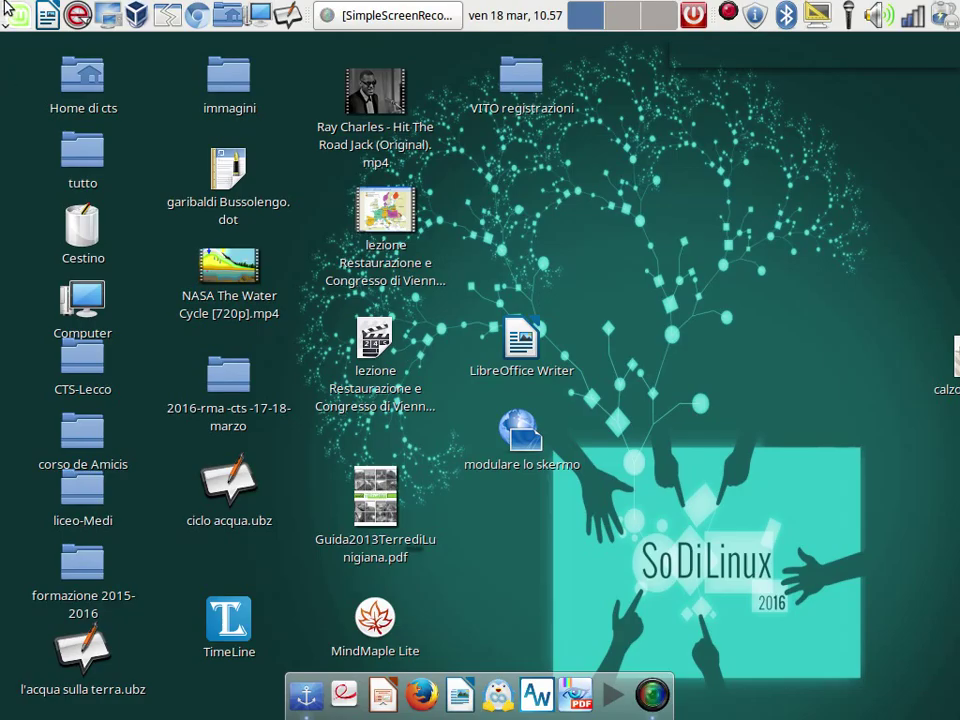
Step: Browse the main menu's application categories, including Altro and Audio e video, and close it without launching anything
{"action": "left_click", "coordinate": [8, 15]}
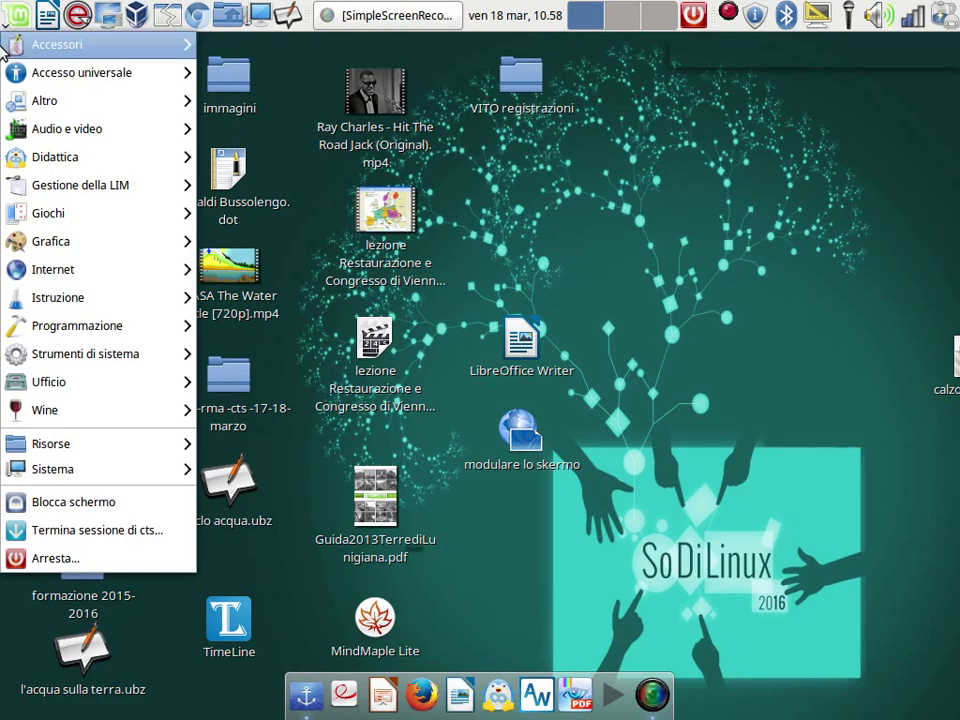
{"action": "mouse_move", "coordinate": [138, 47]}
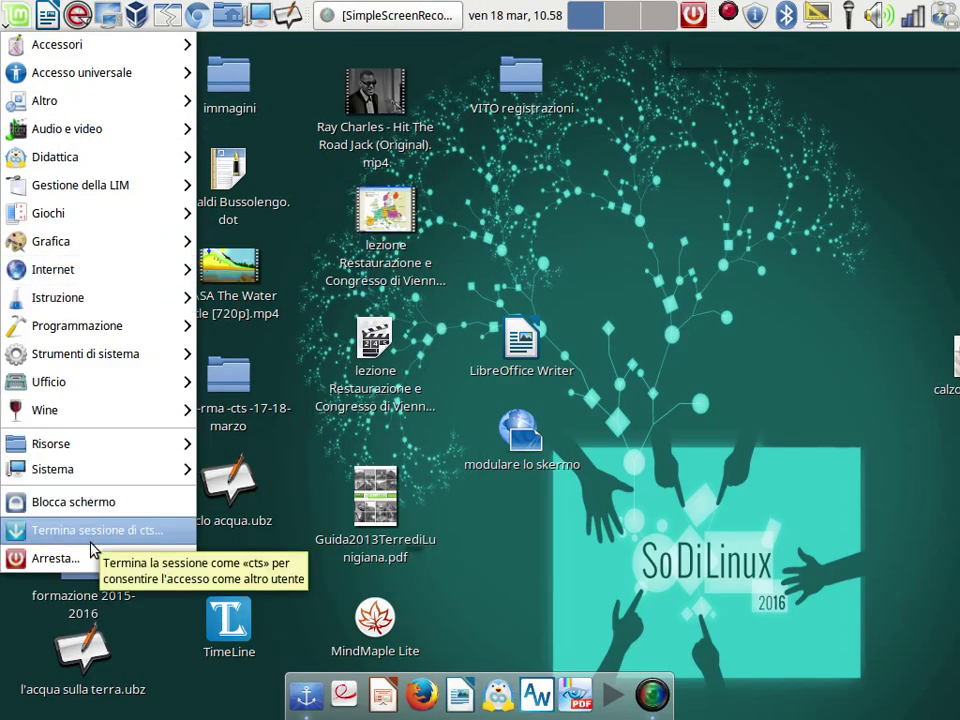
{"action": "left_click", "coordinate": [752, 156]}
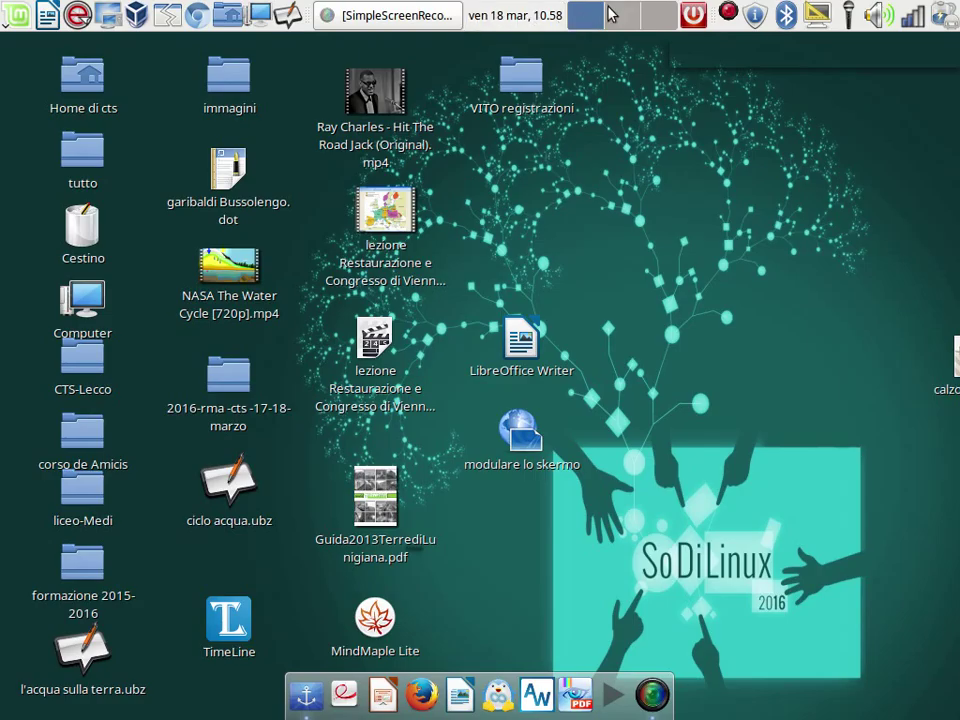
{"action": "left_click", "coordinate": [12, 18]}
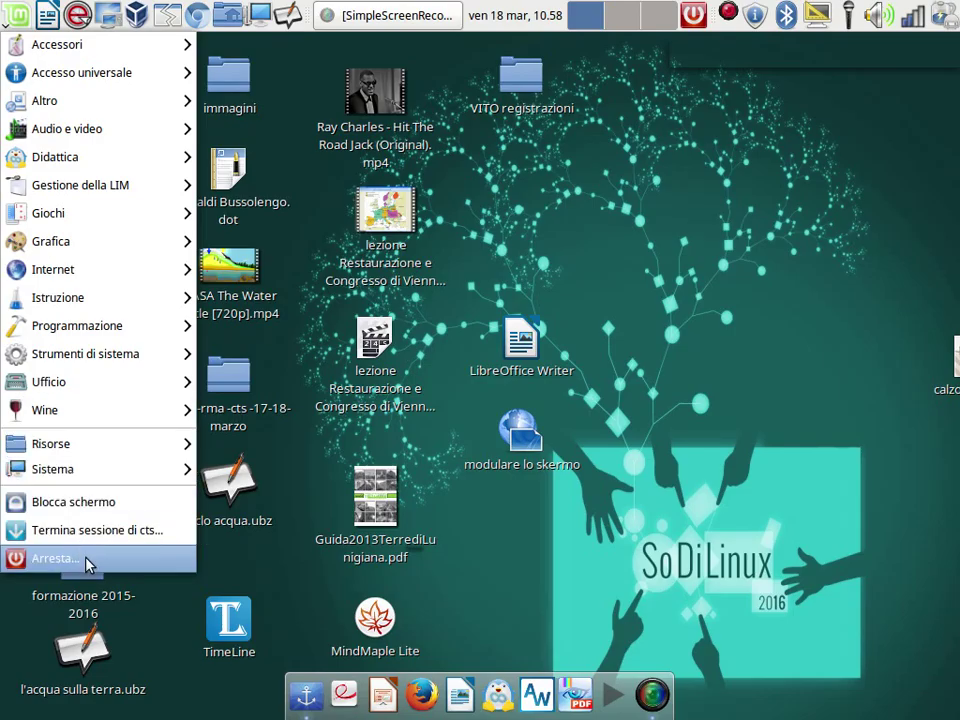
{"action": "mouse_move", "coordinate": [155, 100]}
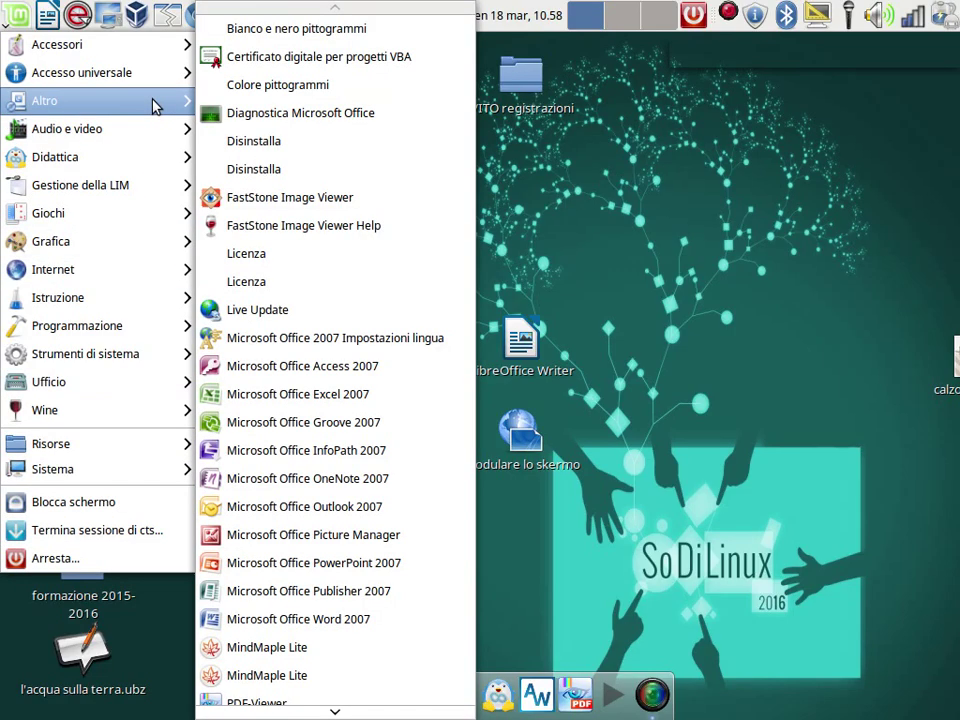
{"action": "mouse_move", "coordinate": [143, 133]}
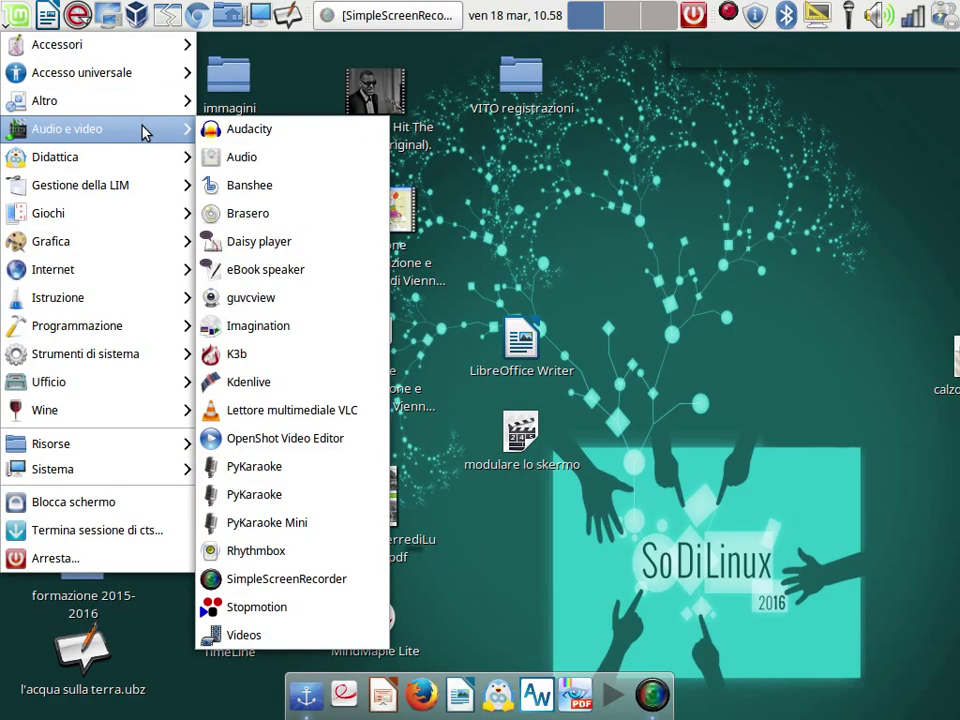
{"action": "left_click", "coordinate": [714, 62]}
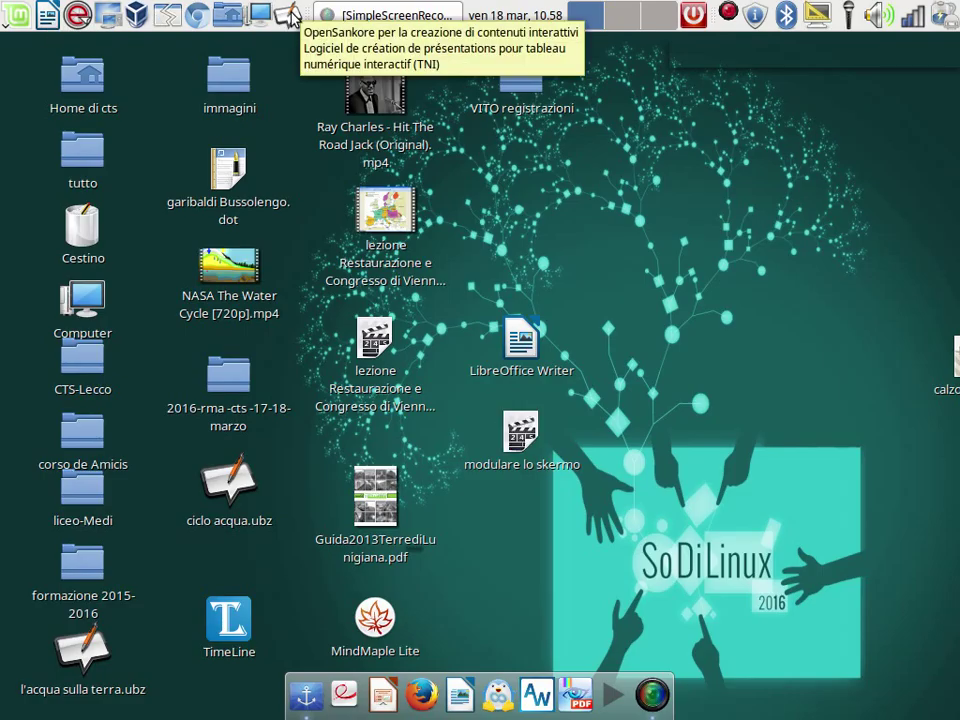
Step: Show and minimise the SimpleScreenRecorder window, and look at the options offered by the panel clock
{"action": "left_click", "coordinate": [420, 20]}
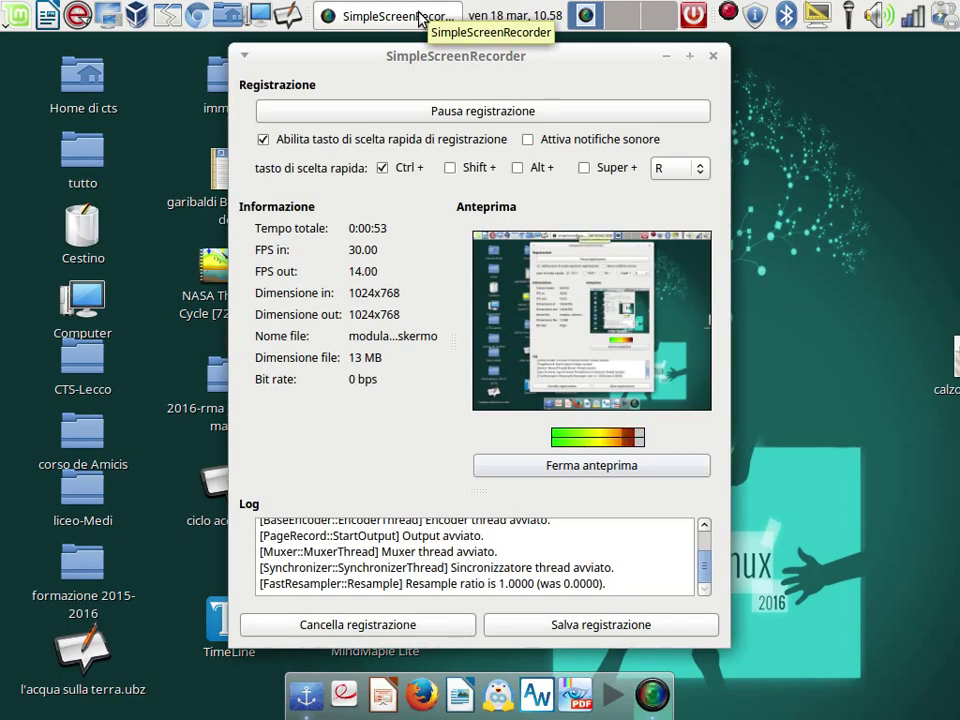
{"action": "left_click", "coordinate": [420, 18]}
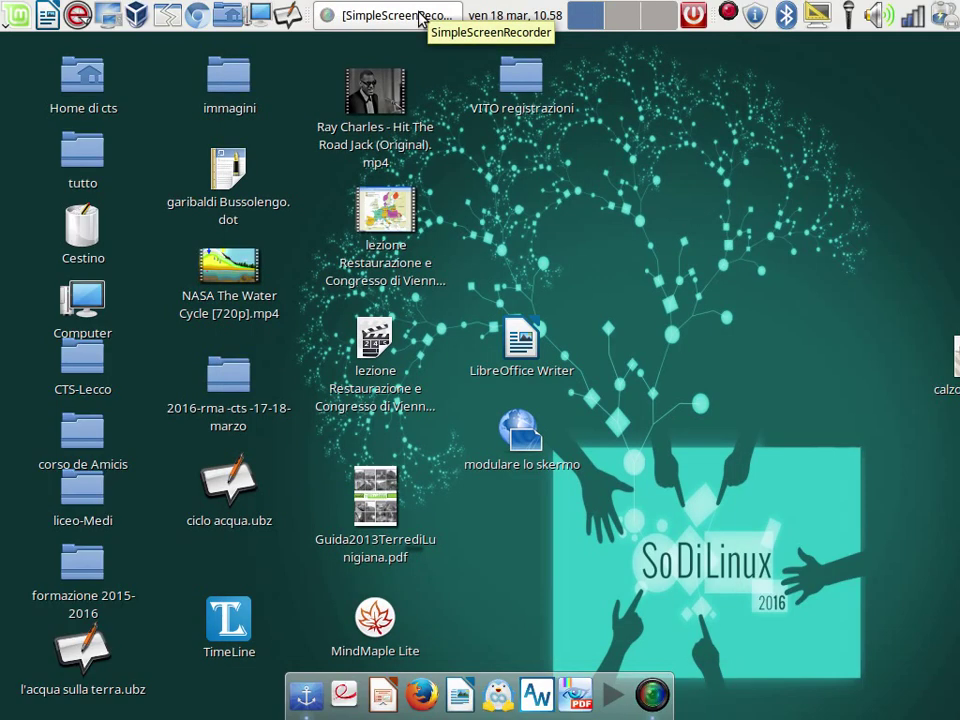
{"action": "right_click", "coordinate": [509, 18]}
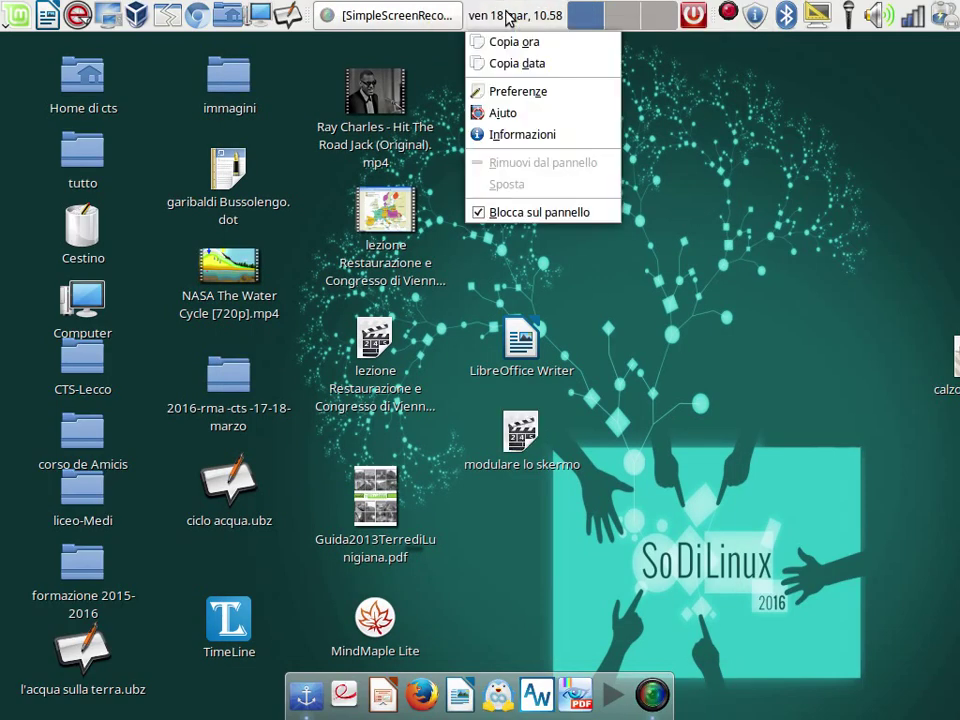
{"action": "left_click", "coordinate": [506, 16]}
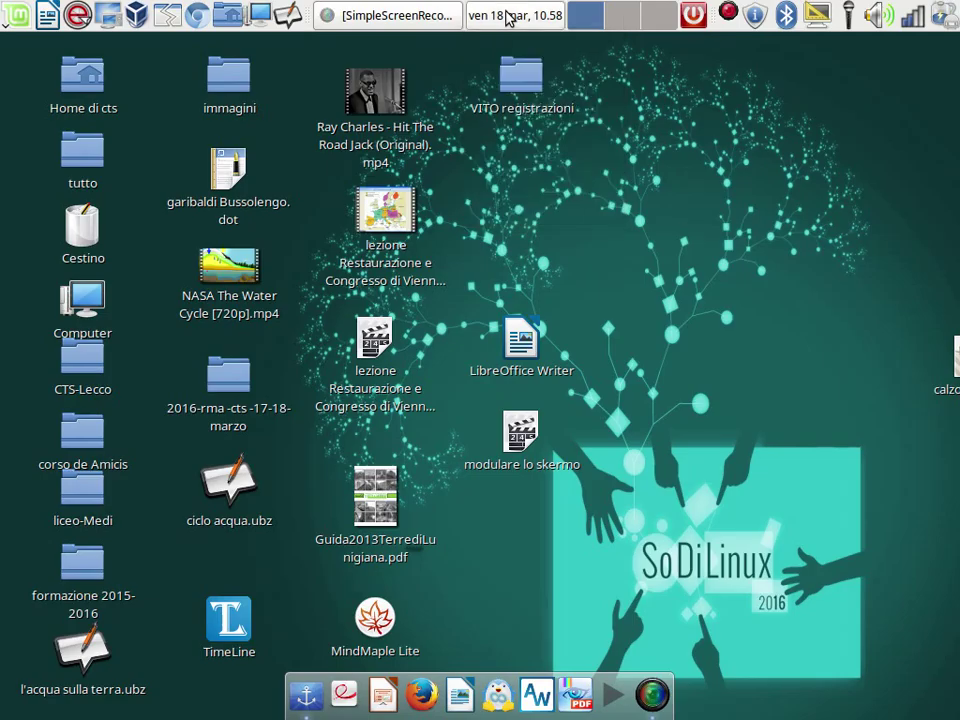
Step: Visit the third workspace, return to the first, and move the calzolazio.awz icon fully onto the desktop
{"action": "left_click", "coordinate": [625, 18]}
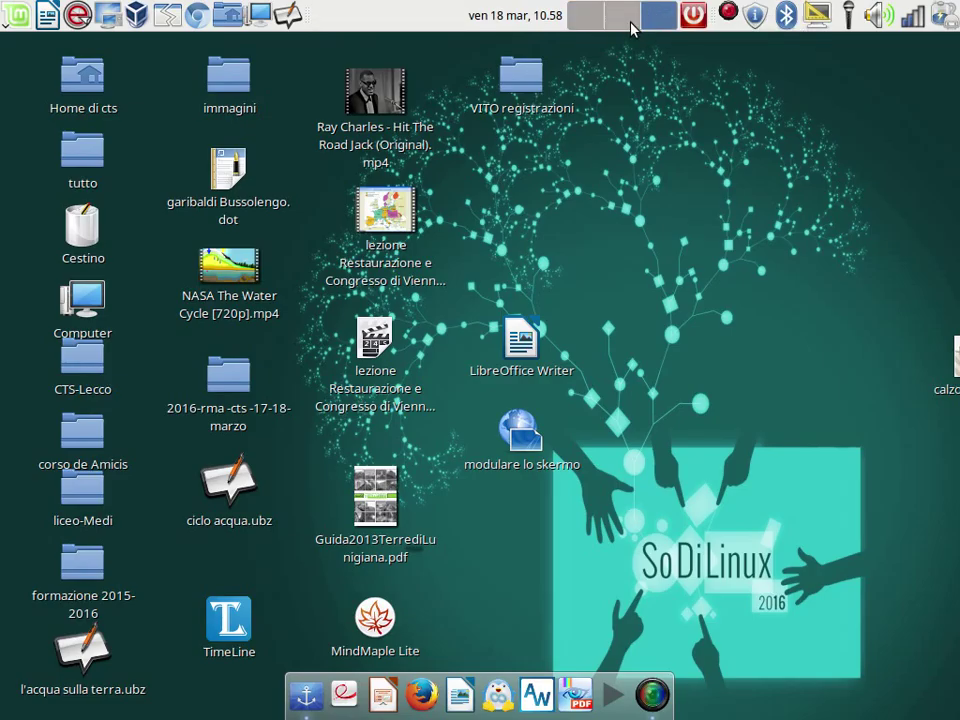
{"action": "left_click", "coordinate": [597, 18]}
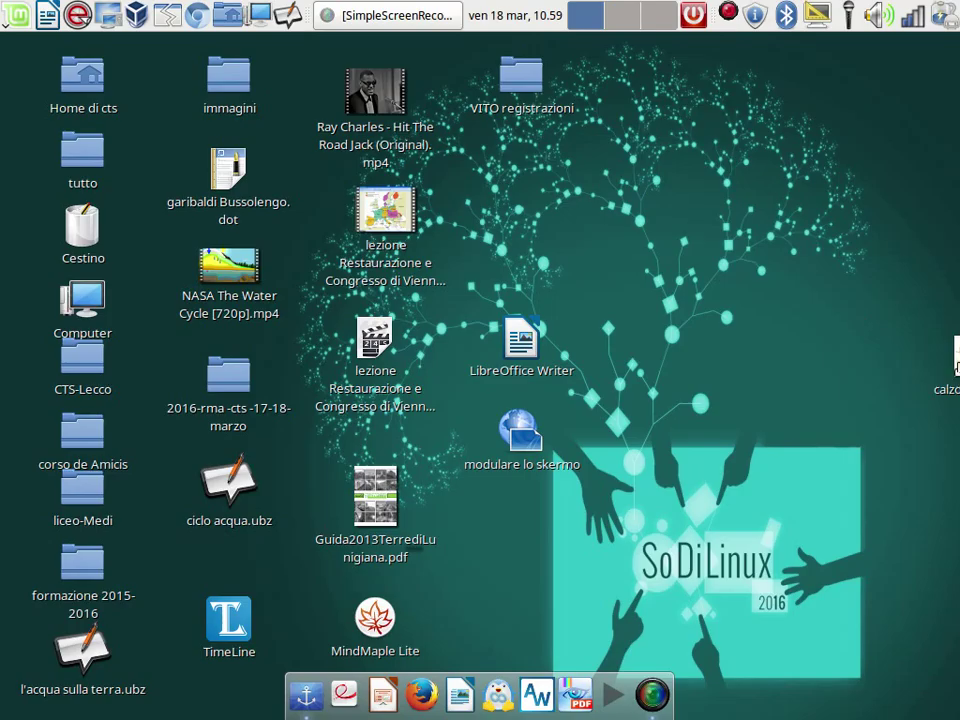
{"action": "left_click_drag", "start_coordinate": [955, 355], "coordinate": [796, 282]}
Step: Launch LibreOffice Writer from the desktop and move its document recovery window from the first workspace to the second
{"action": "double_click", "coordinate": [519, 343]}
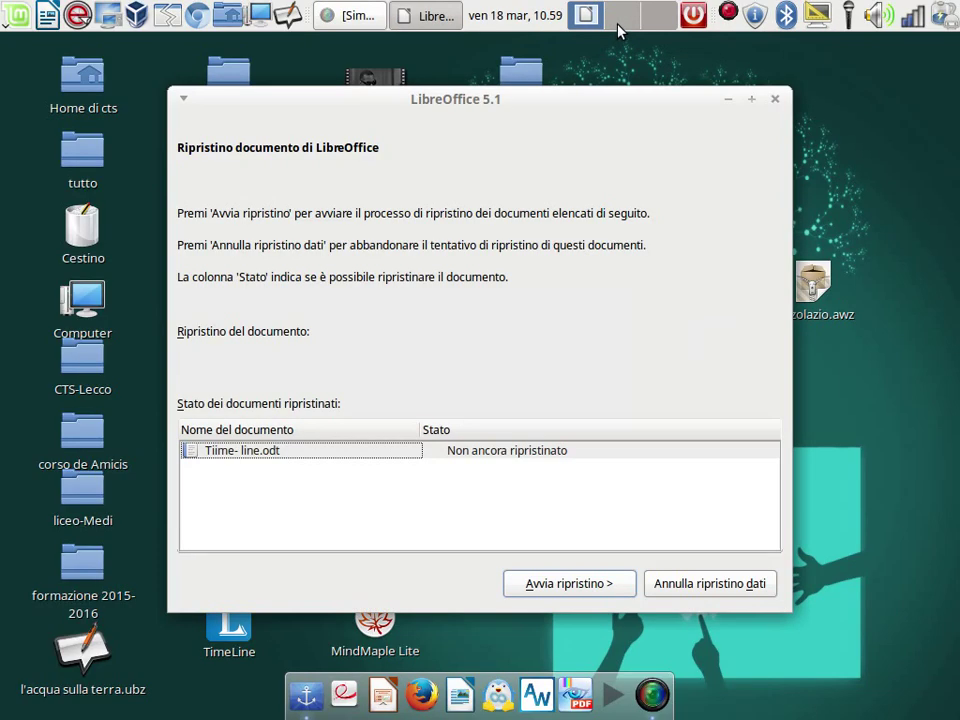
{"action": "left_click", "coordinate": [616, 26]}
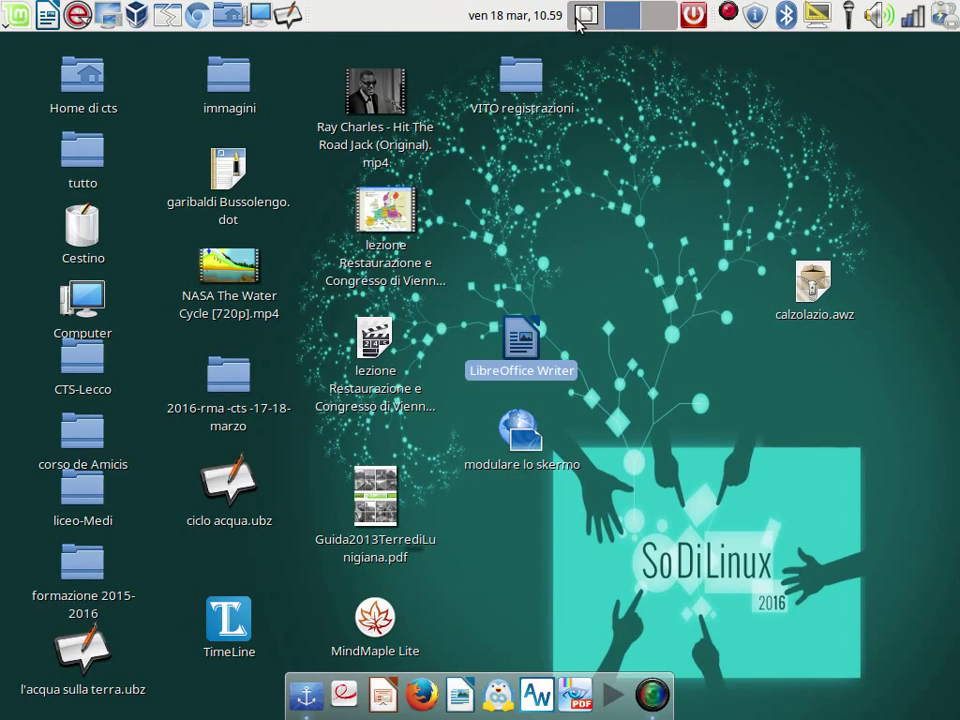
{"action": "left_click", "coordinate": [587, 15]}
{"action": "right_click", "coordinate": [580, 104]}
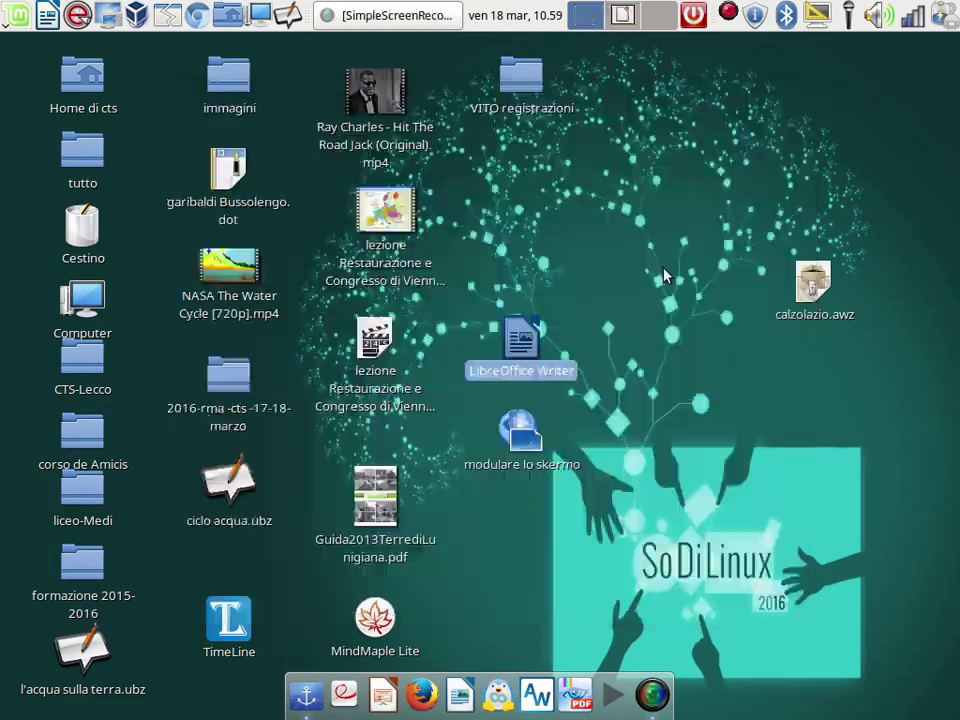
{"action": "left_click", "coordinate": [664, 270]}
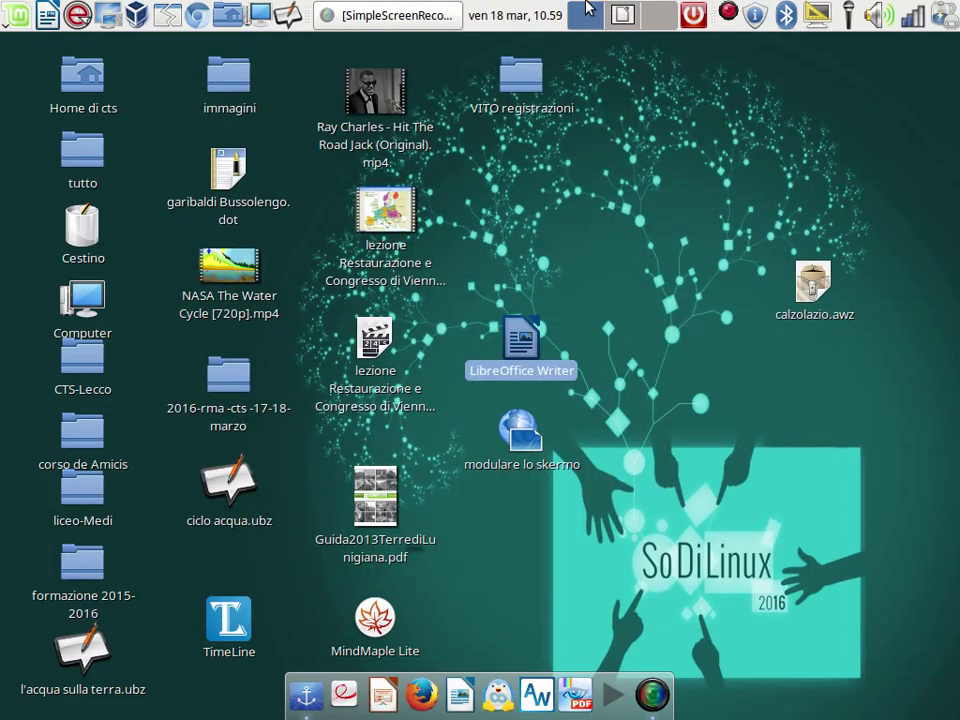
Step: Restore the SimpleScreenRecorder window, view the LibreOffice window in the second workspace, and switch to the empty third workspace
{"action": "left_click", "coordinate": [405, 16]}
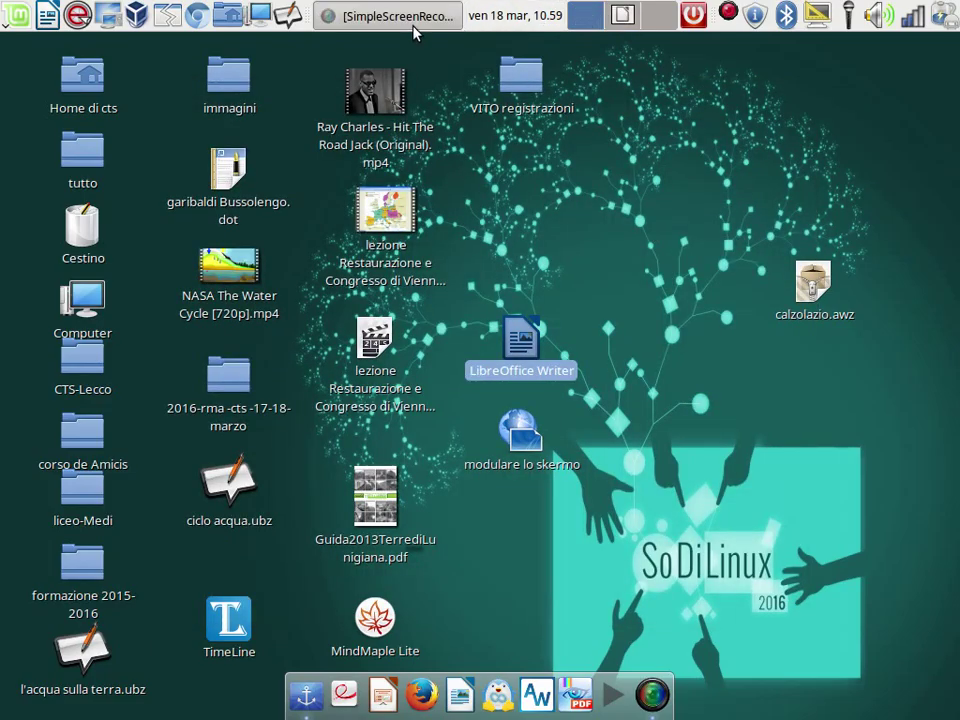
{"action": "left_click", "coordinate": [622, 15]}
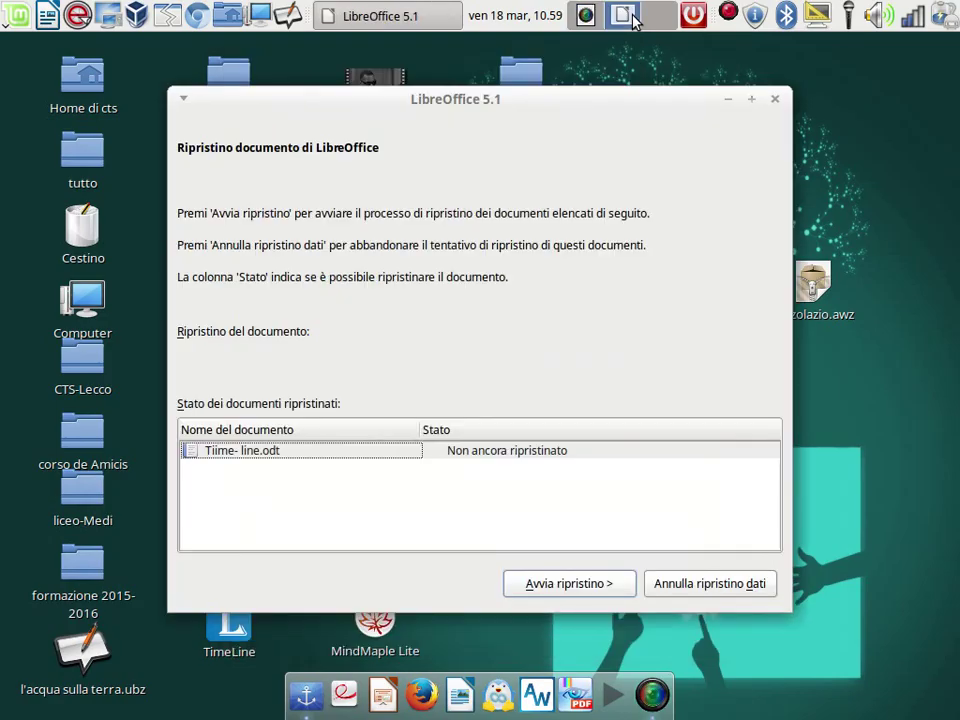
{"action": "left_click", "coordinate": [664, 17]}
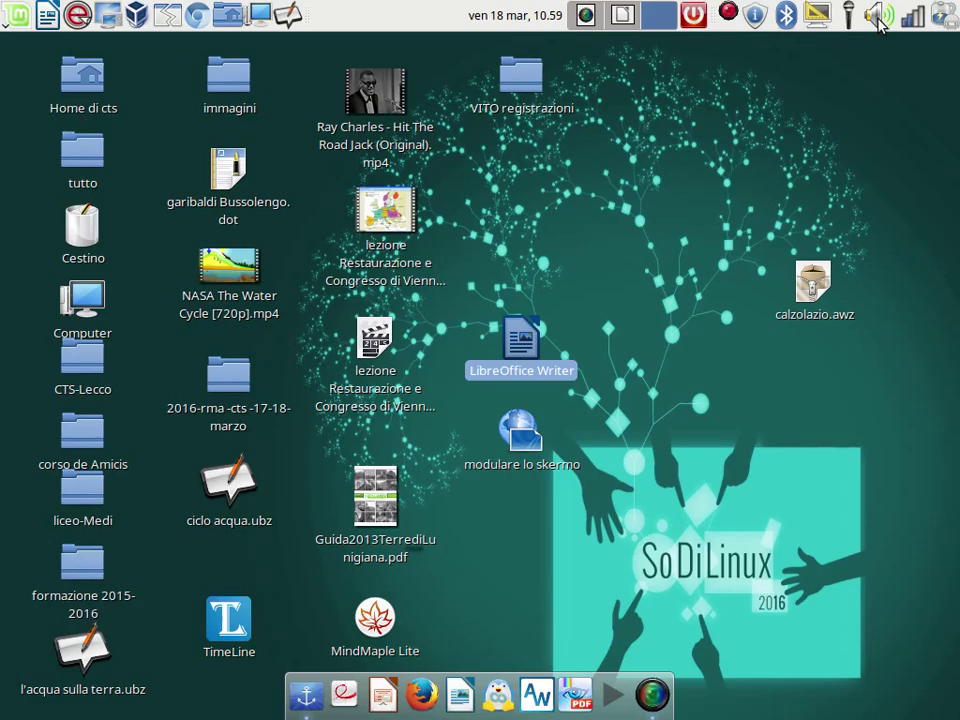
{"action": "mouse_move", "coordinate": [880, 23]}
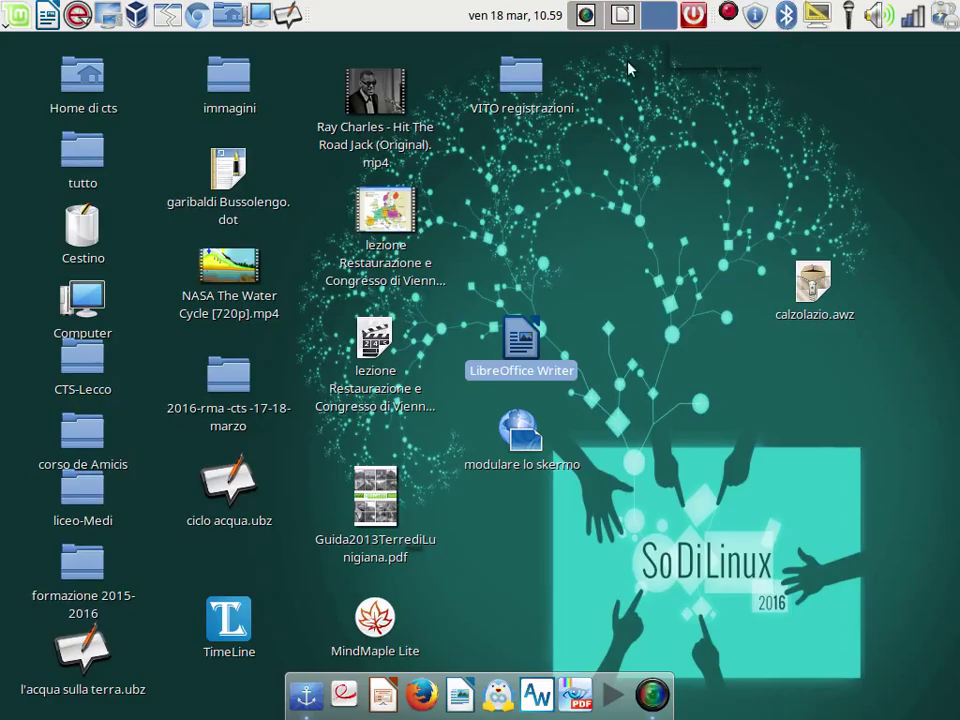
Step: Review the panel window list's preferences and its available options, closing them without changes
{"action": "right_click", "coordinate": [414, 20]}
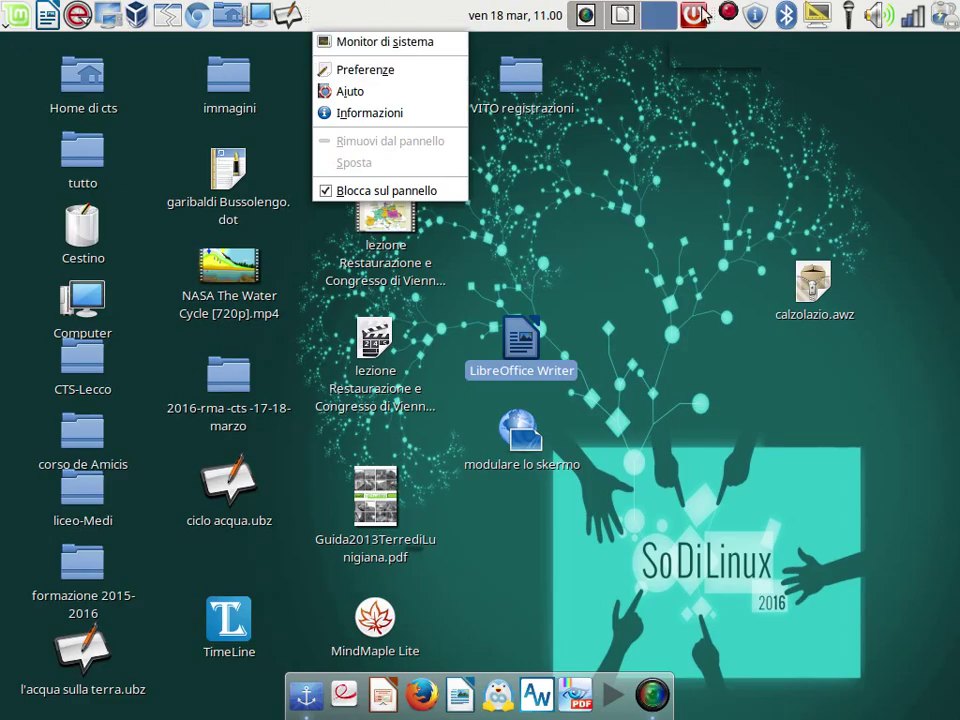
{"action": "left_click", "coordinate": [417, 71]}
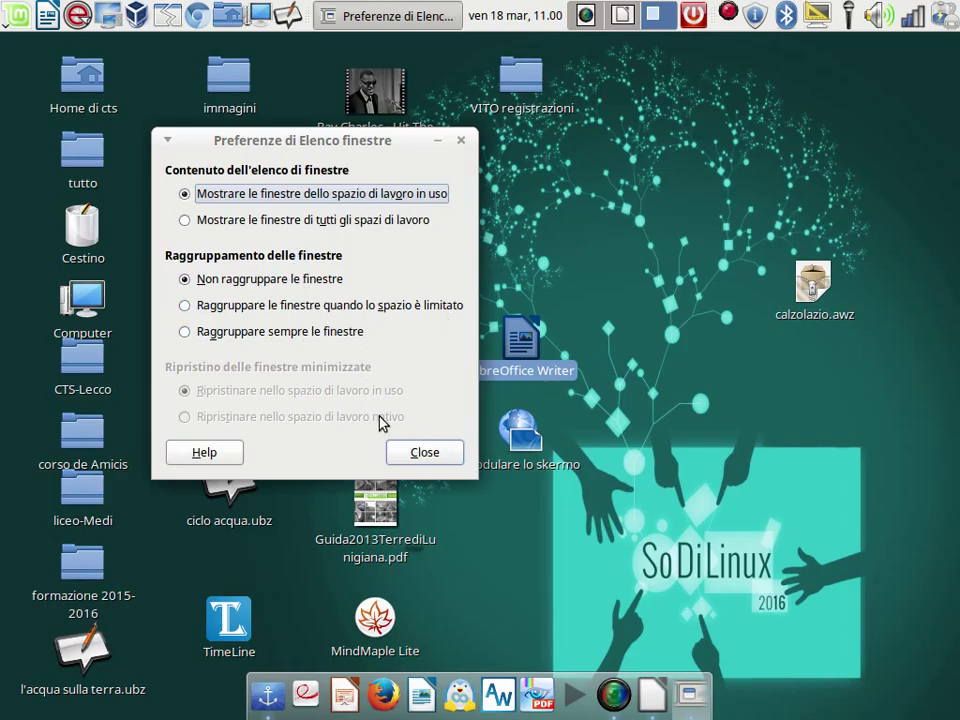
{"action": "left_click", "coordinate": [424, 454]}
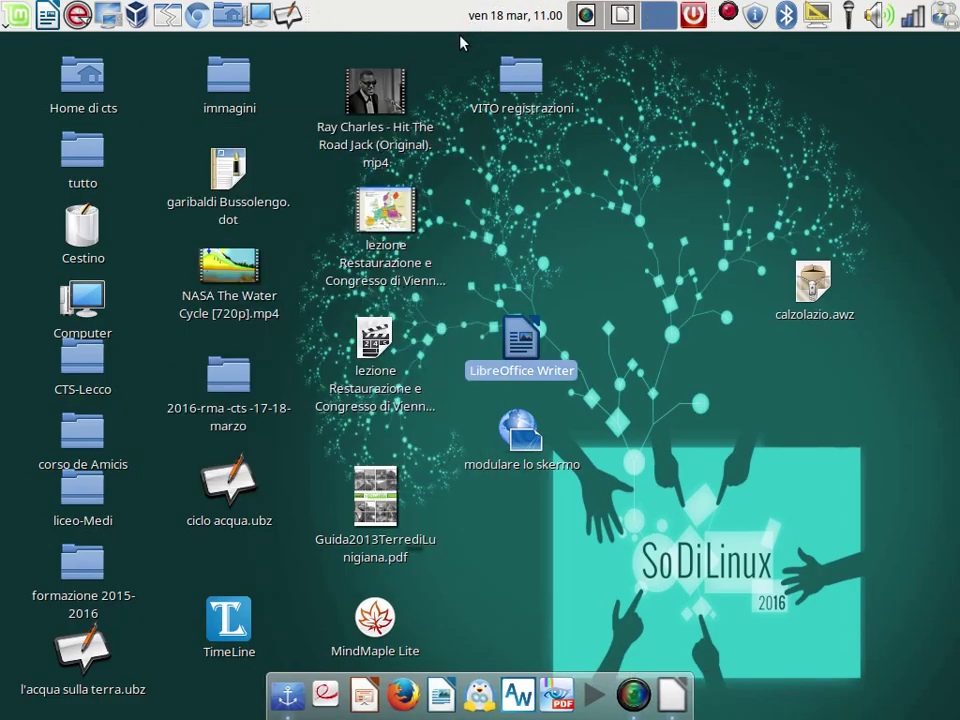
{"action": "right_click", "coordinate": [345, 16]}
{"action": "left_click", "coordinate": [422, 34]}
{"action": "right_click", "coordinate": [348, 14]}
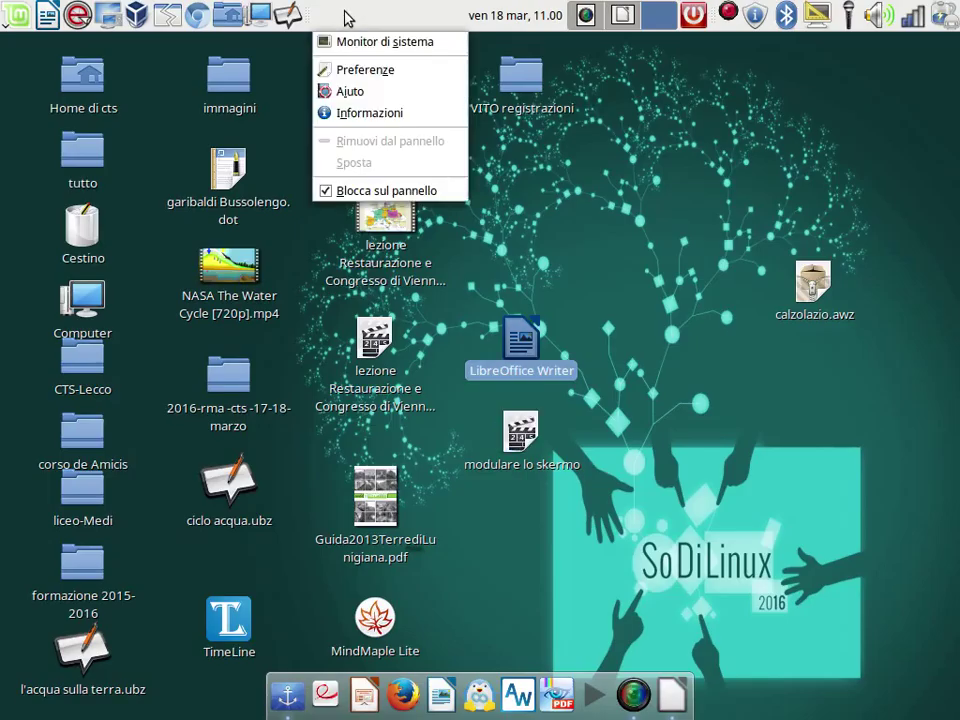
{"action": "left_click", "coordinate": [345, 16]}
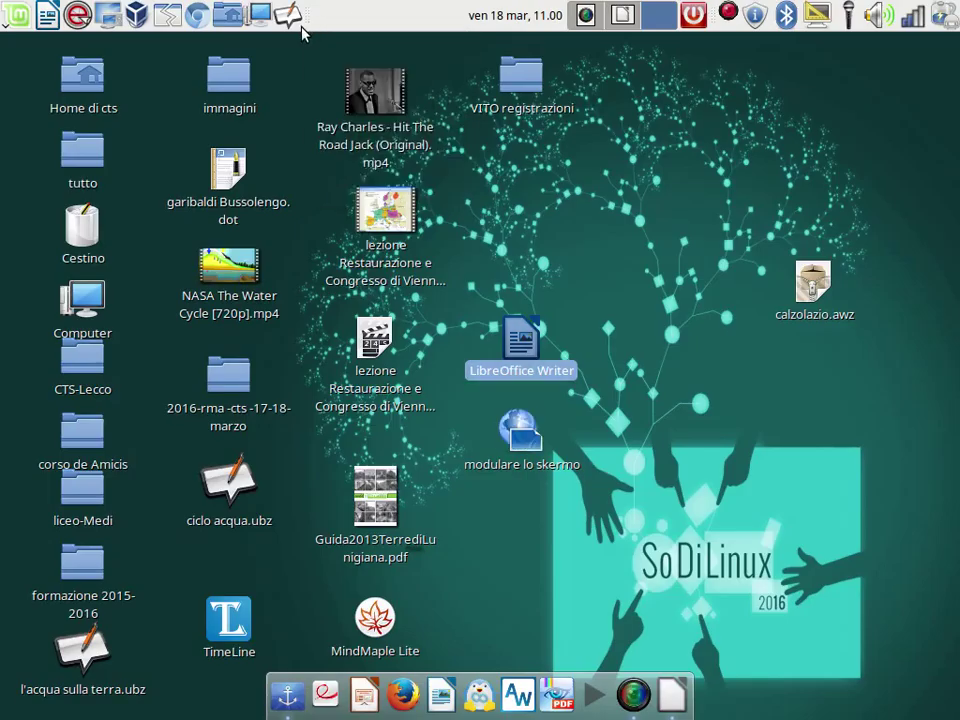
Step: Unlock the OpenSankore launcher from the panel and move it along to the middle of the empty panel area
{"action": "right_click", "coordinate": [300, 26]}
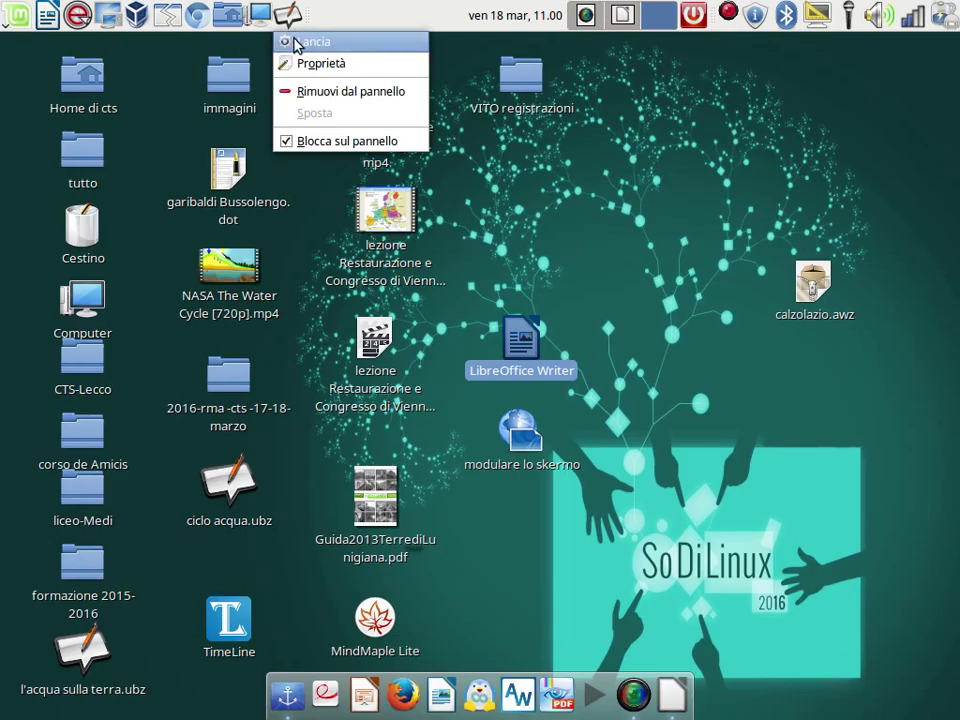
{"action": "left_click", "coordinate": [285, 143]}
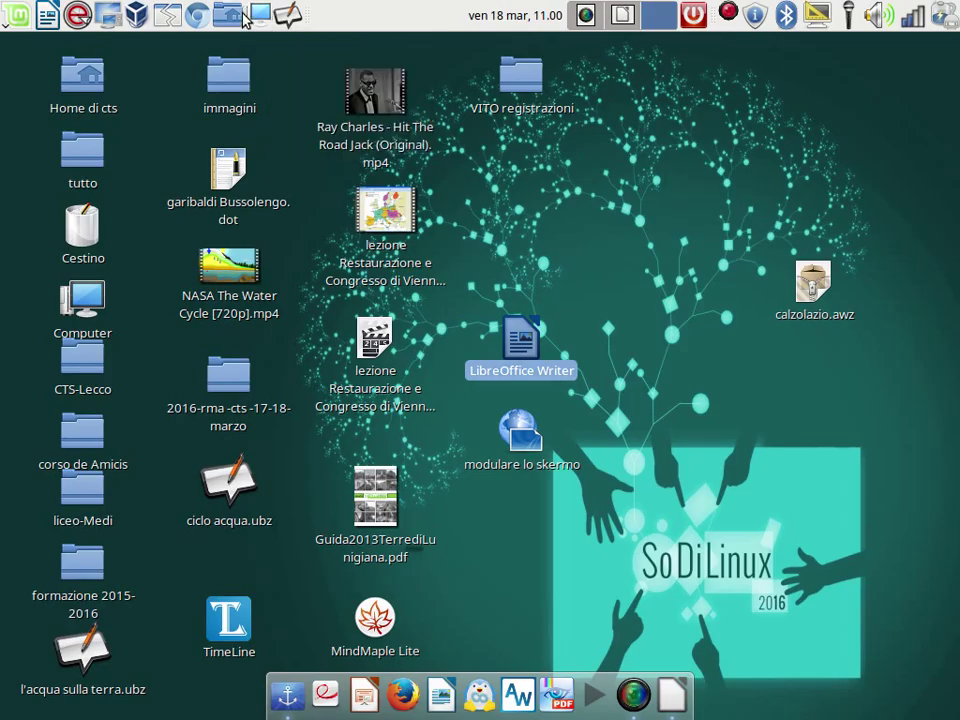
{"action": "right_click", "coordinate": [285, 17]}
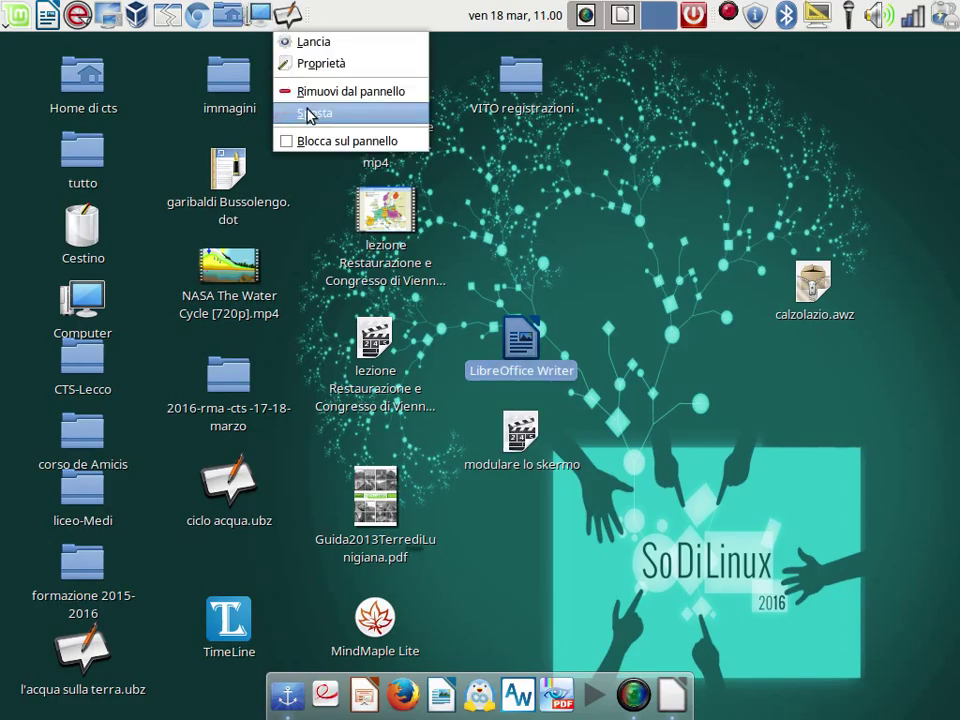
{"action": "left_click", "coordinate": [281, 116]}
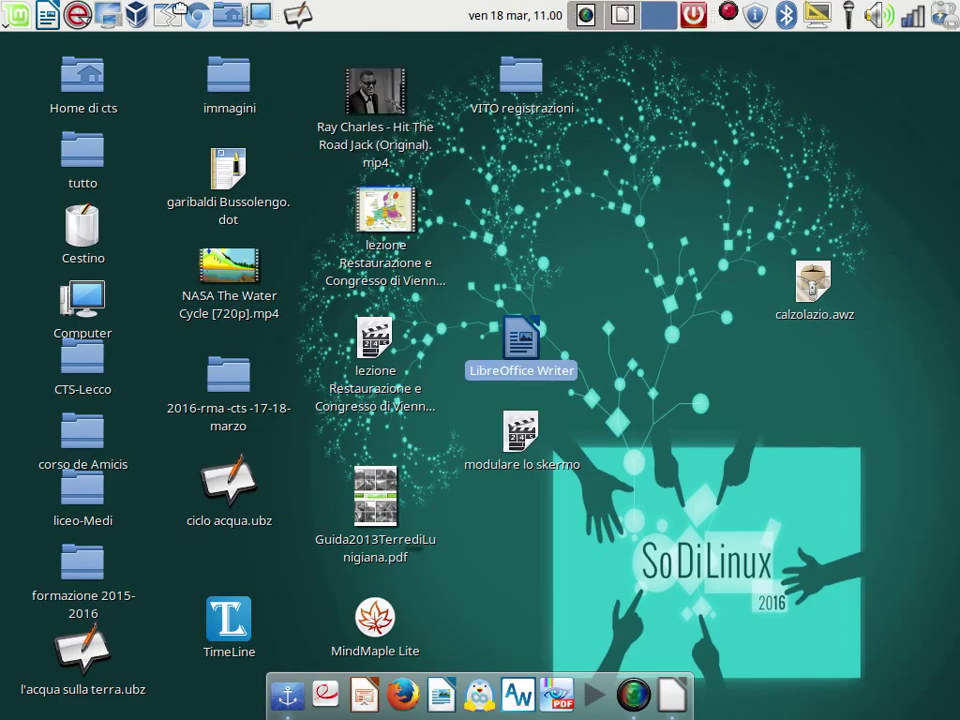
{"action": "left_click", "coordinate": [354, 21]}
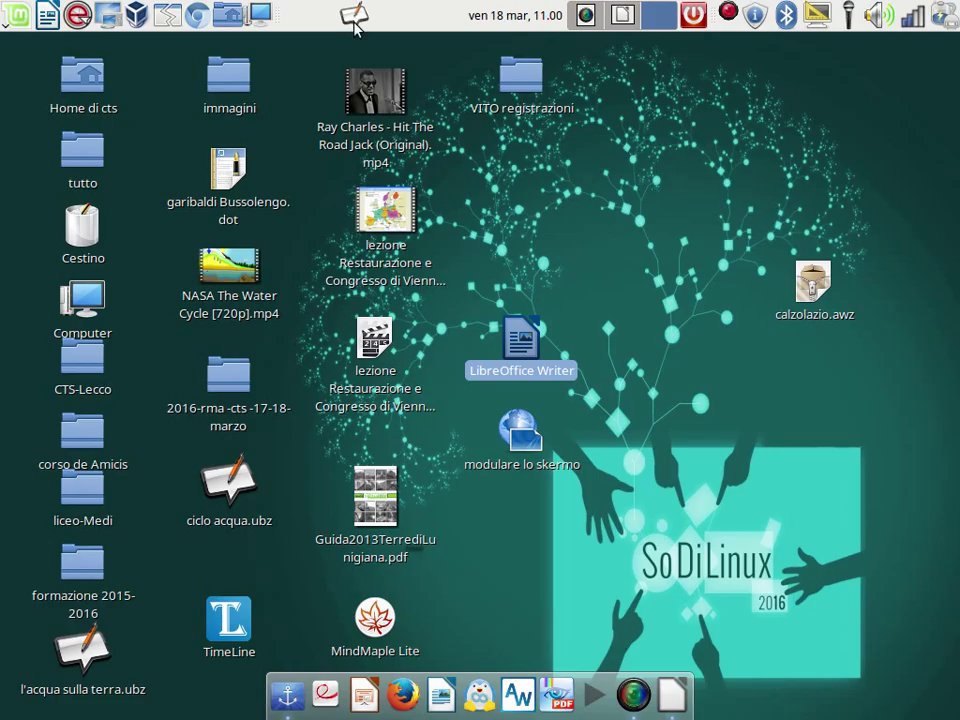
Step: Remove the OpenSankore, computer and Chromium launchers from the panel
{"action": "right_click", "coordinate": [355, 17]}
{"action": "left_click", "coordinate": [354, 89]}
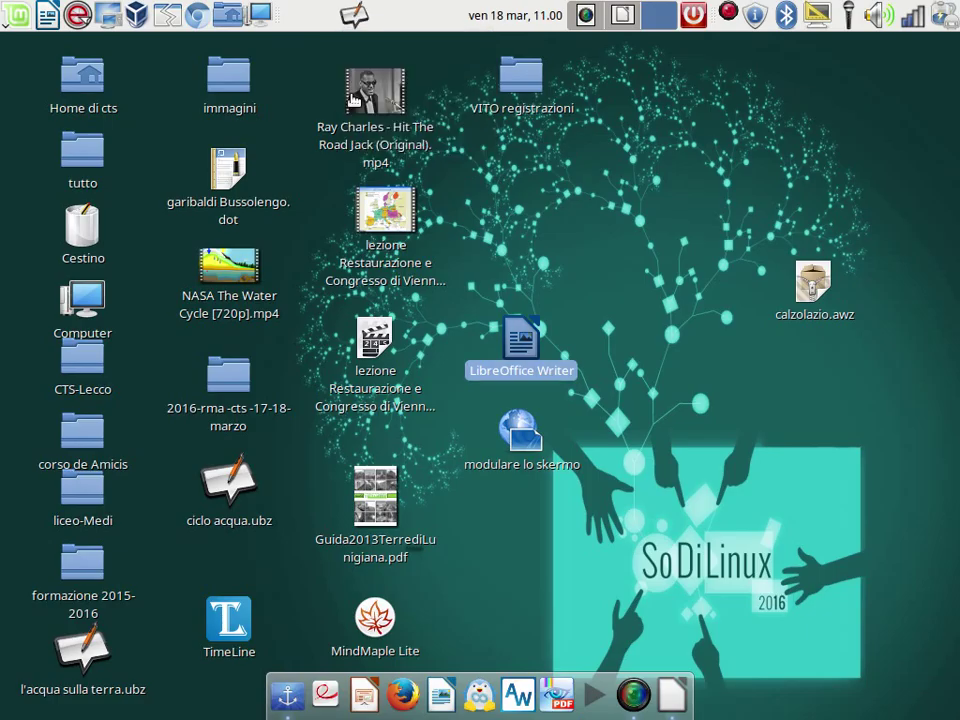
{"action": "right_click", "coordinate": [262, 14]}
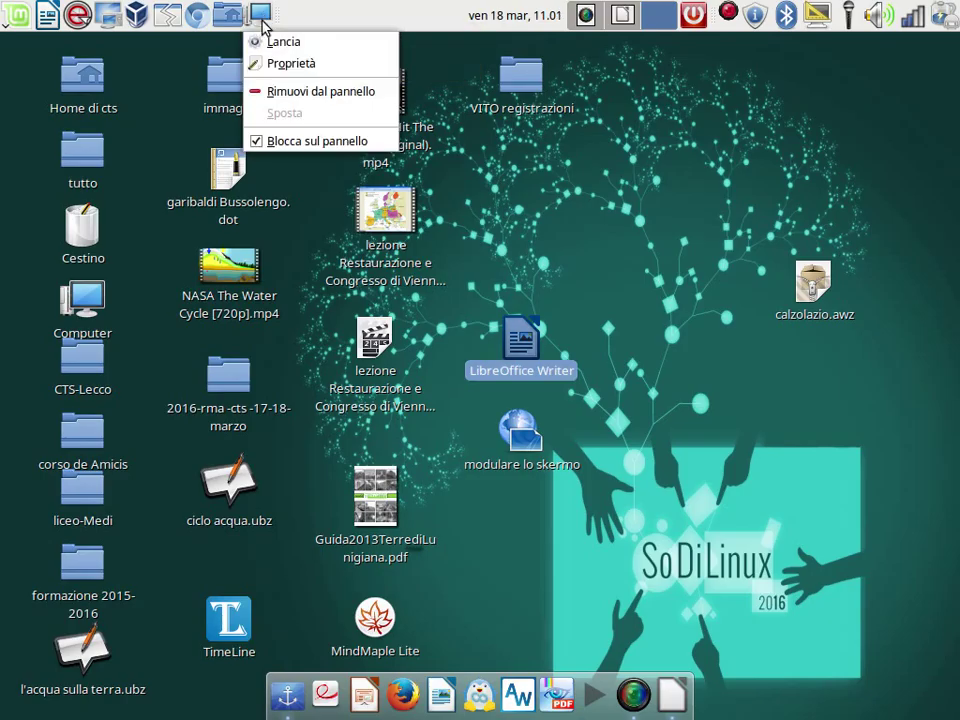
{"action": "left_click", "coordinate": [277, 93]}
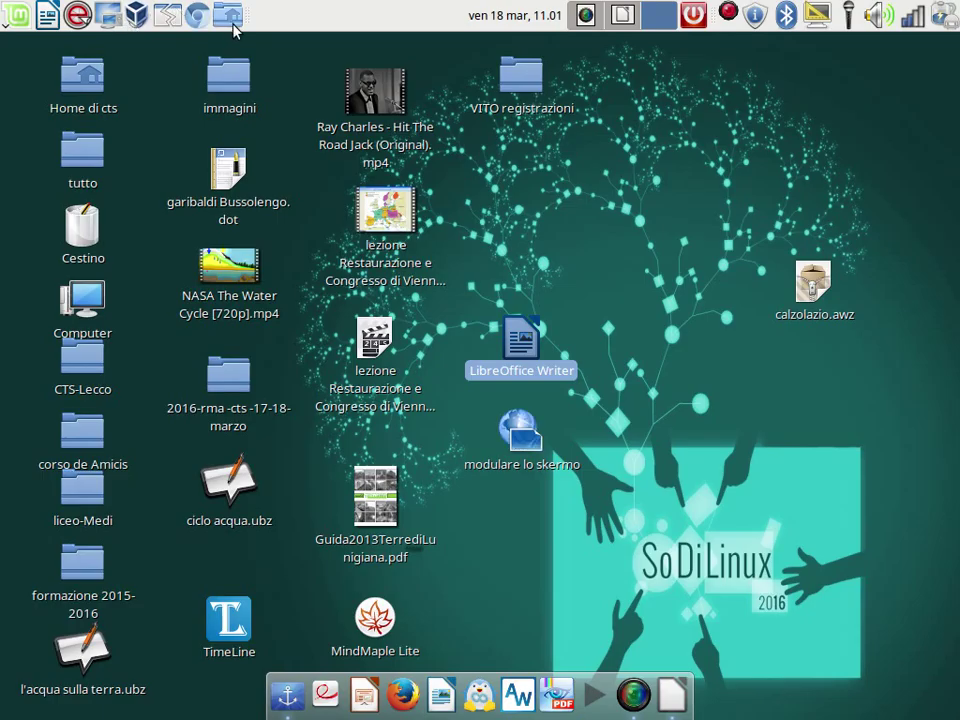
{"action": "right_click", "coordinate": [197, 16]}
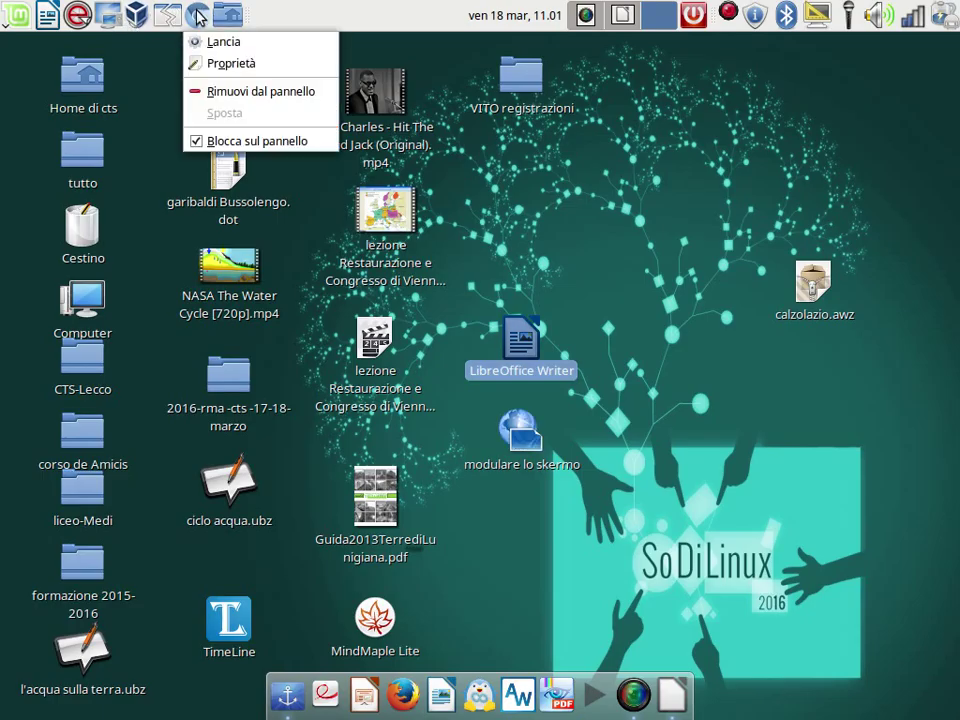
{"action": "left_click", "coordinate": [219, 93]}
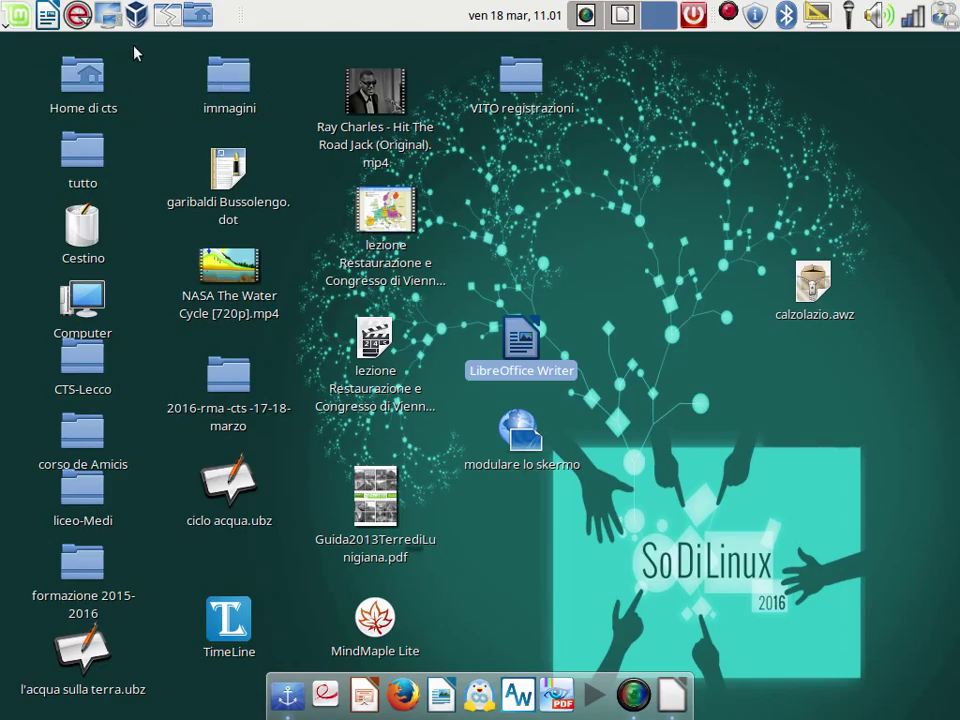
Step: Launch Browser web Chromium from the Internet applications category and close its window
{"action": "left_click", "coordinate": [18, 14]}
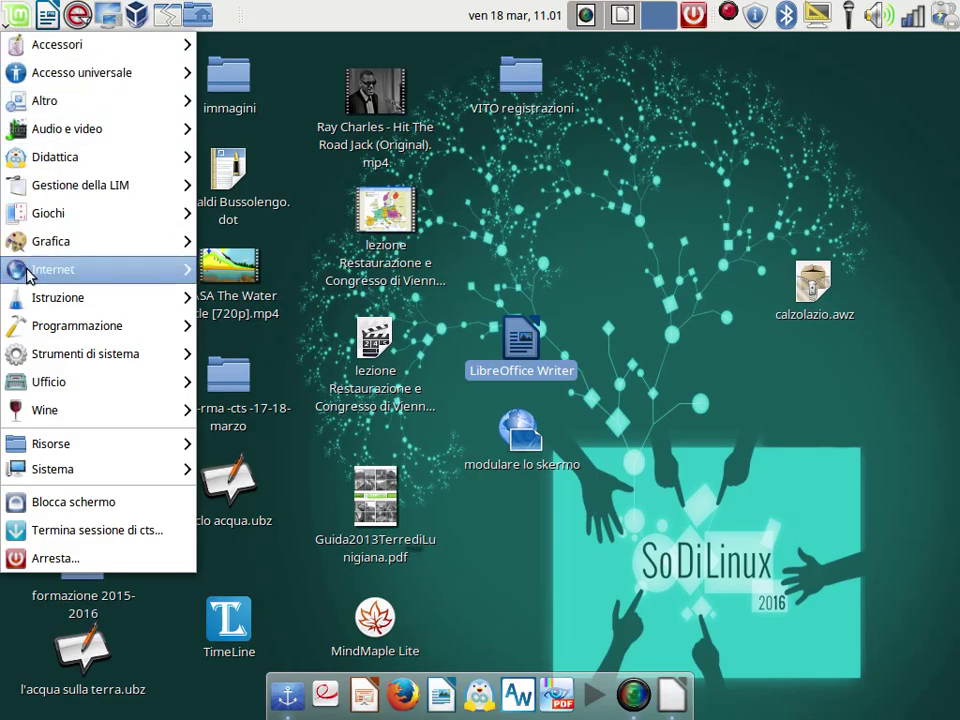
{"action": "mouse_move", "coordinate": [36, 303]}
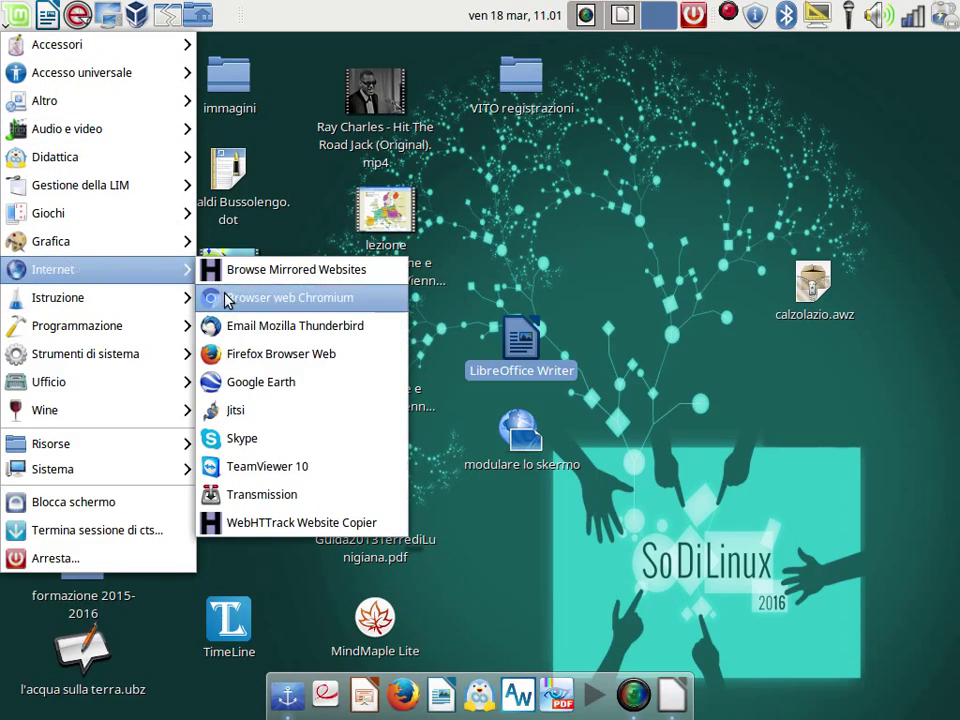
{"action": "left_click", "coordinate": [389, 302]}
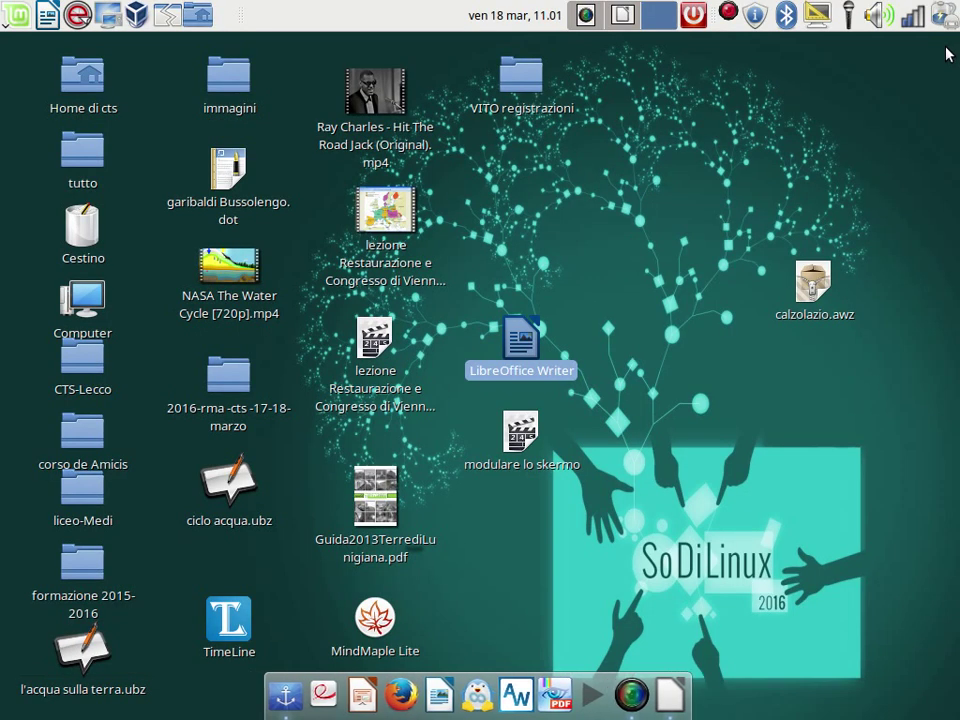
{"action": "left_click", "coordinate": [946, 45]}
Step: Add the Browser web Chromium launcher from the Internet applications to the panel
{"action": "left_click", "coordinate": [17, 15]}
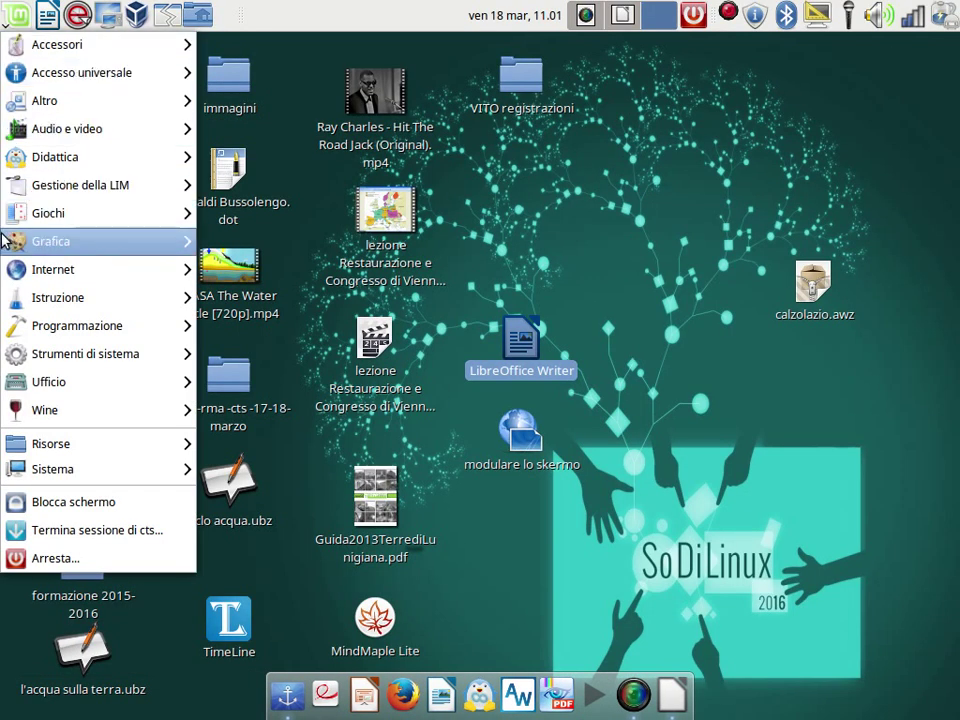
{"action": "mouse_move", "coordinate": [27, 277]}
{"action": "right_click", "coordinate": [288, 302]}
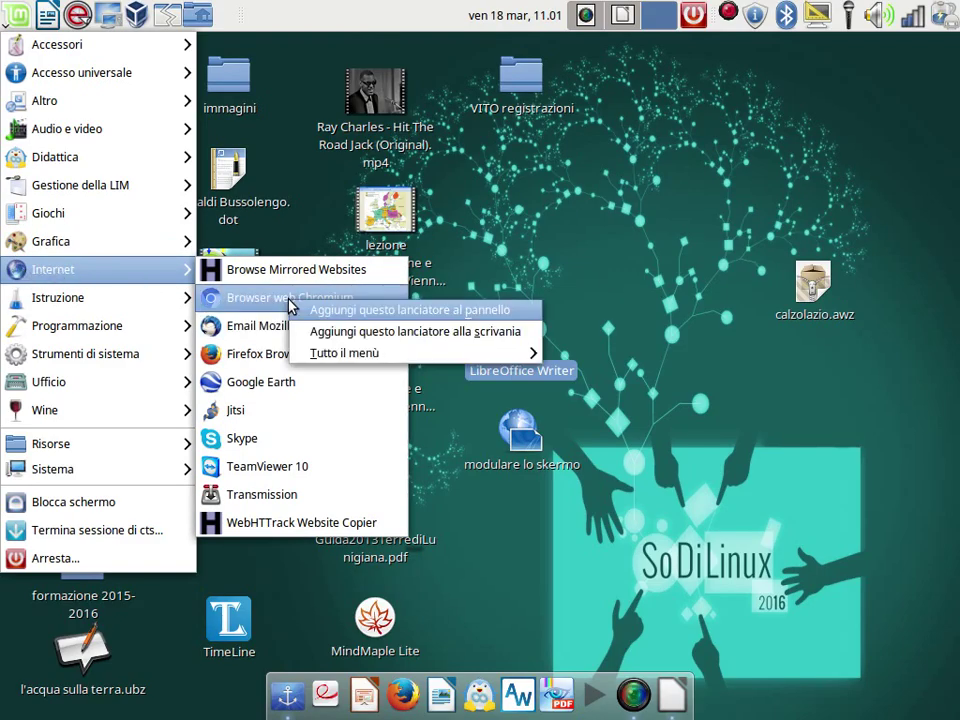
{"action": "left_click", "coordinate": [388, 313]}
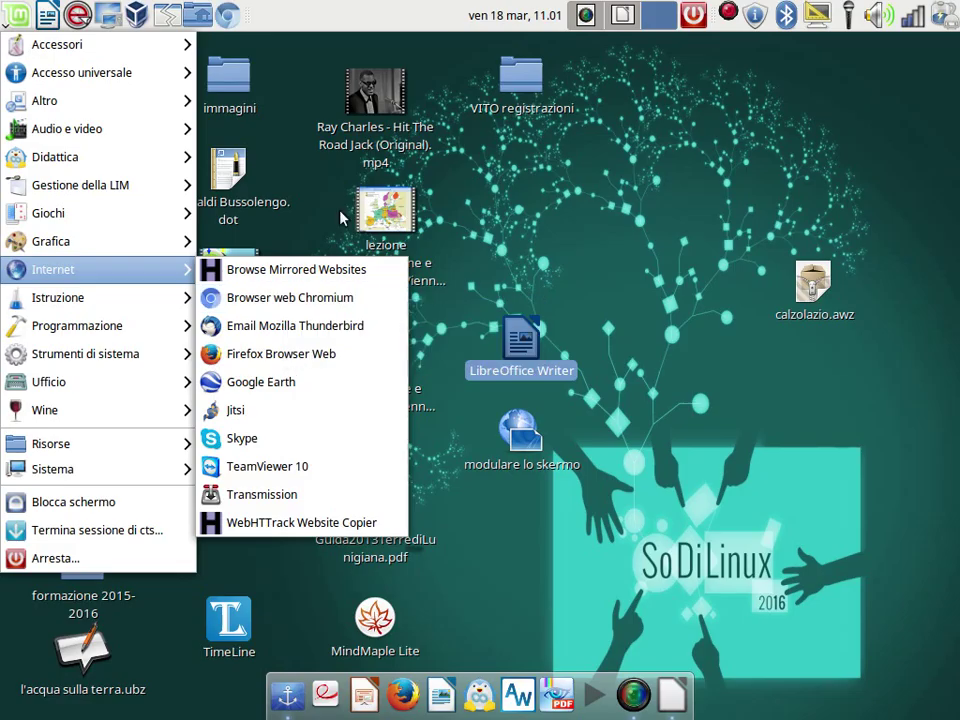
{"action": "left_click", "coordinate": [304, 281]}
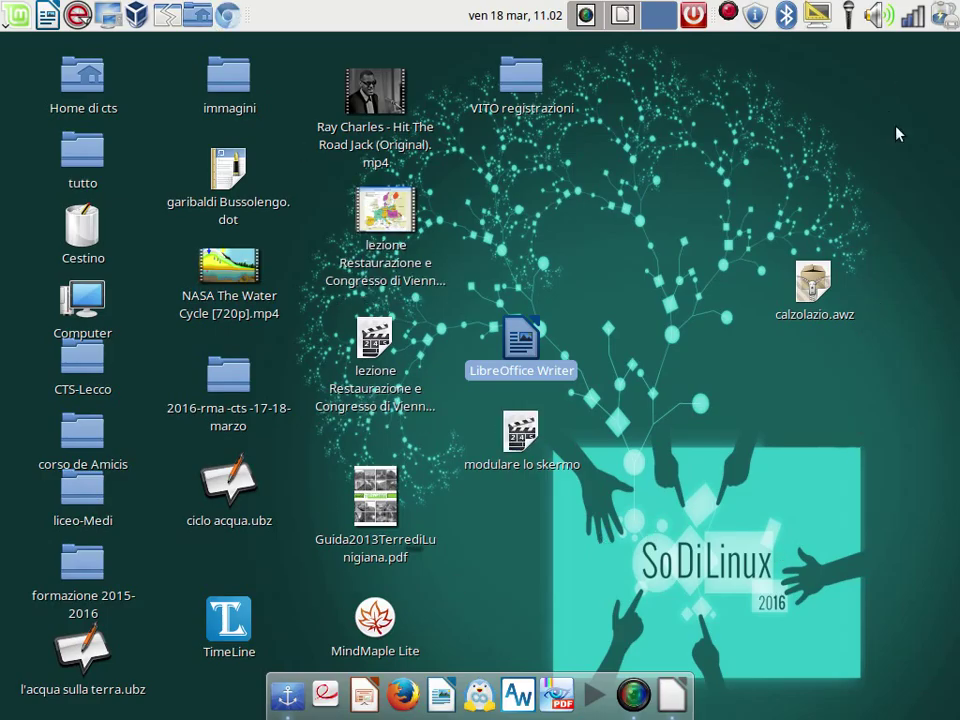
Step: Move calzolazio.awz below the VITO registrazioni folder and add a Browser web Chromium launcher to the desktop
{"action": "left_click_drag", "start_coordinate": [812, 285], "coordinate": [521, 173]}
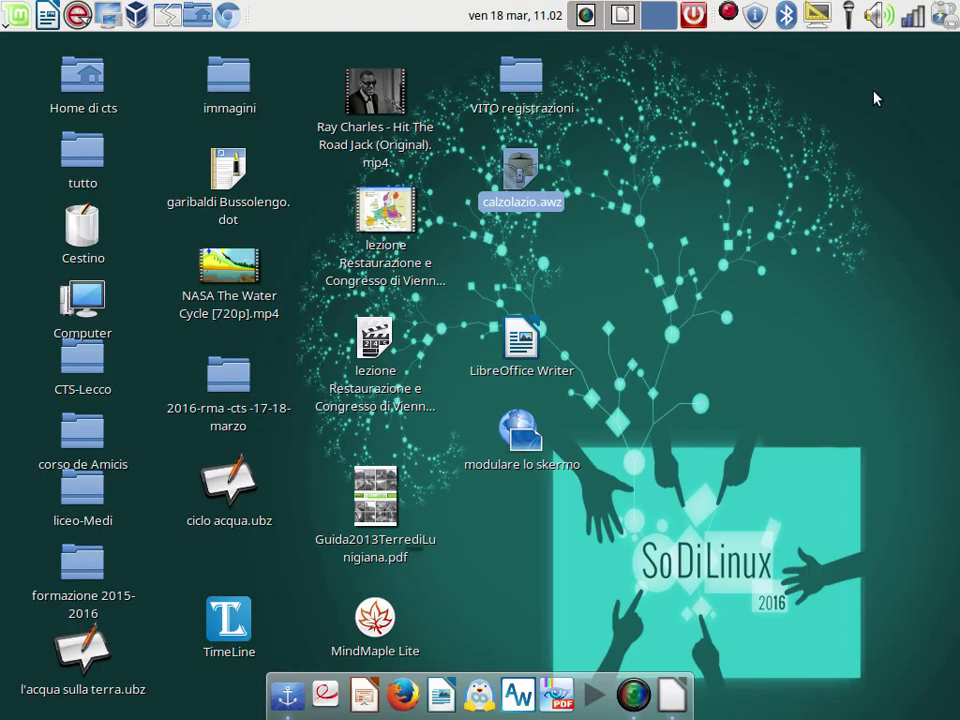
{"action": "left_click", "coordinate": [16, 14]}
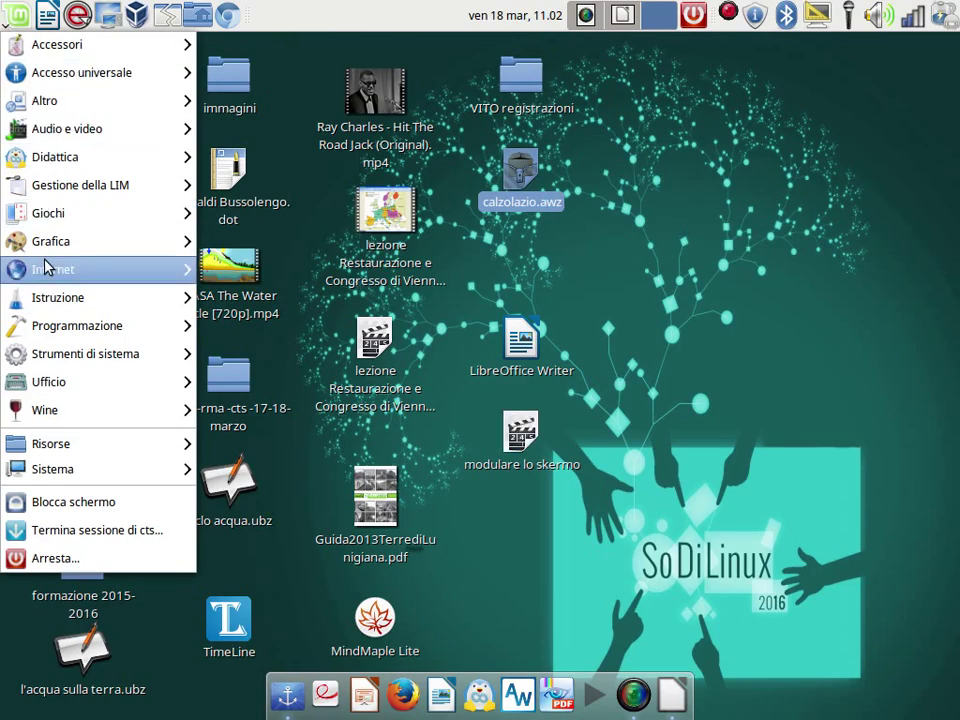
{"action": "mouse_move", "coordinate": [45, 266]}
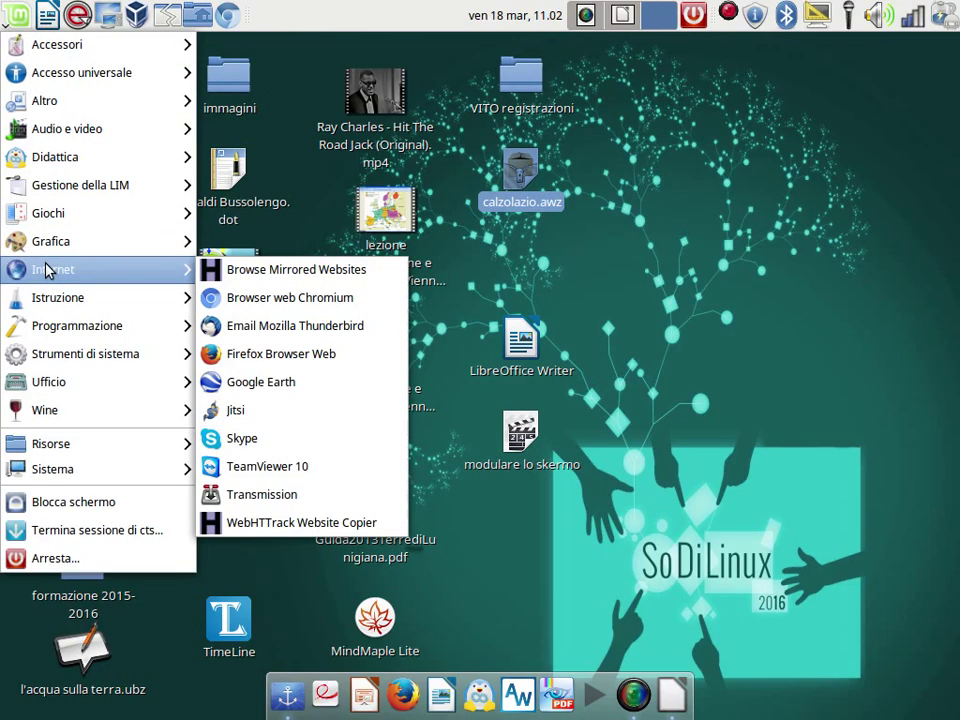
{"action": "right_click", "coordinate": [293, 302]}
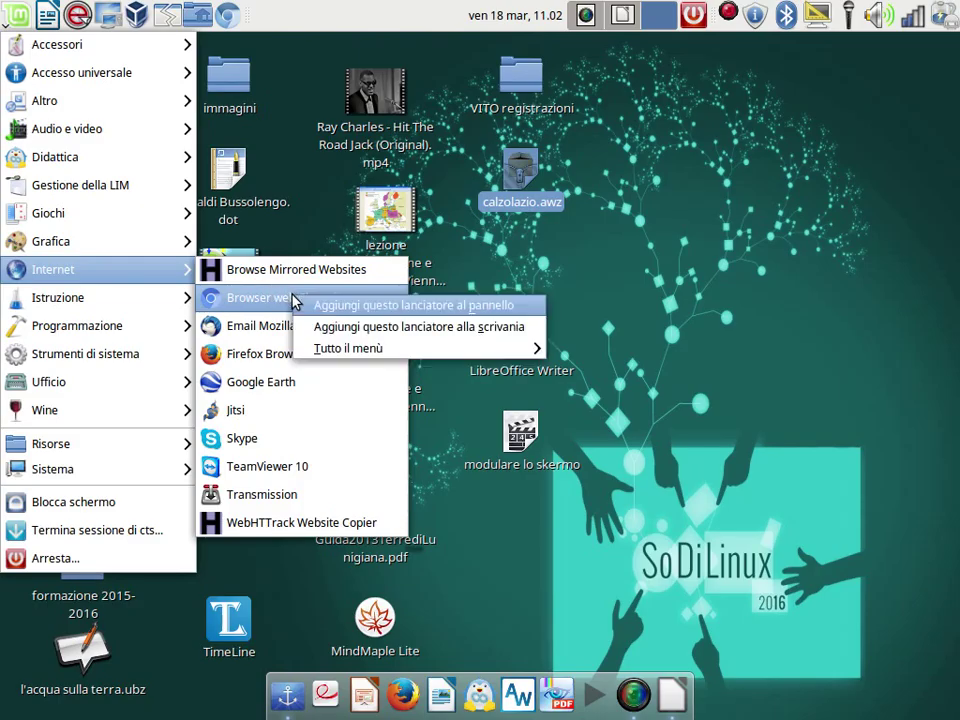
{"action": "left_click", "coordinate": [405, 331]}
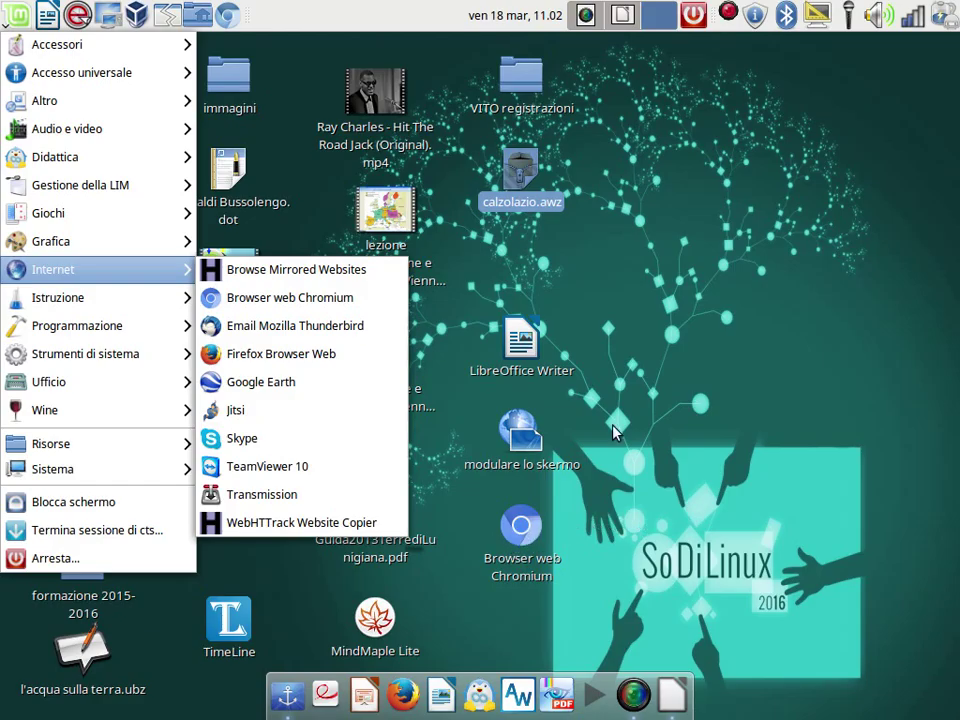
{"action": "left_click", "coordinate": [728, 190]}
Step: Open Chromium from its new desktop launcher and close the browser window
{"action": "double_click", "coordinate": [535, 518]}
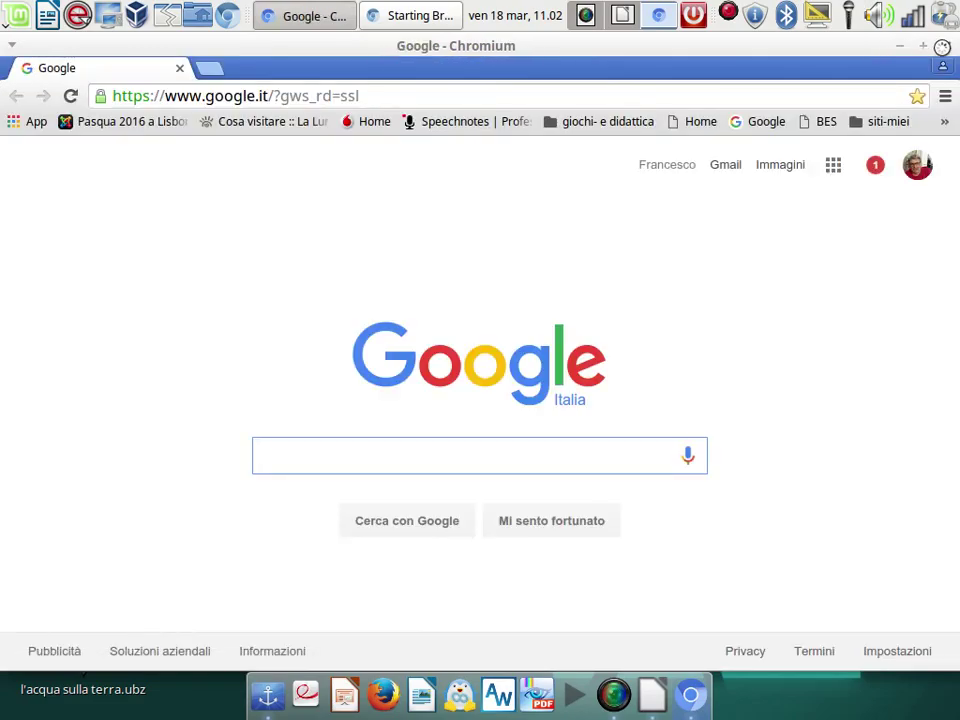
{"action": "left_click", "coordinate": [945, 46]}
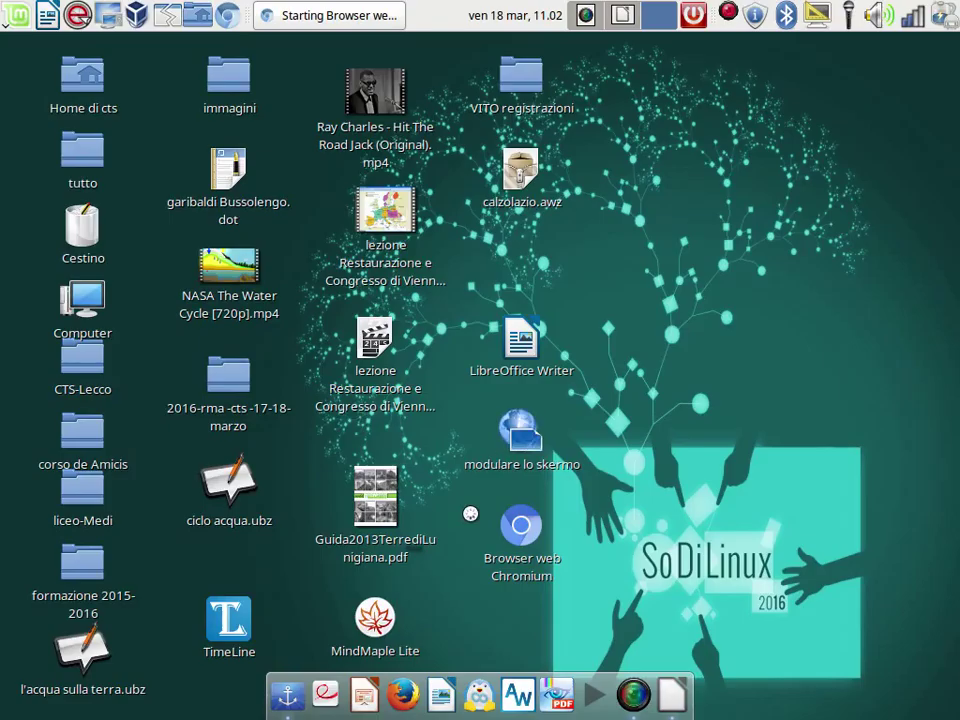
Step: Stretch the Browser web Chromium desktop icon to a very large size and move it into the free area beside the other icons
{"action": "right_click", "coordinate": [525, 527]}
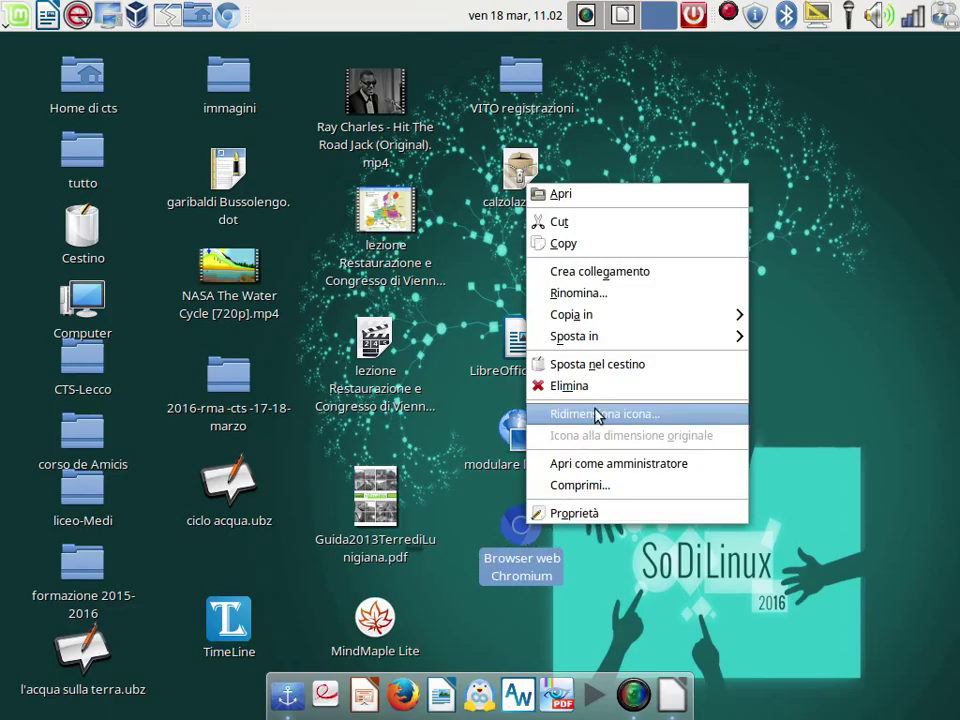
{"action": "left_click", "coordinate": [510, 413]}
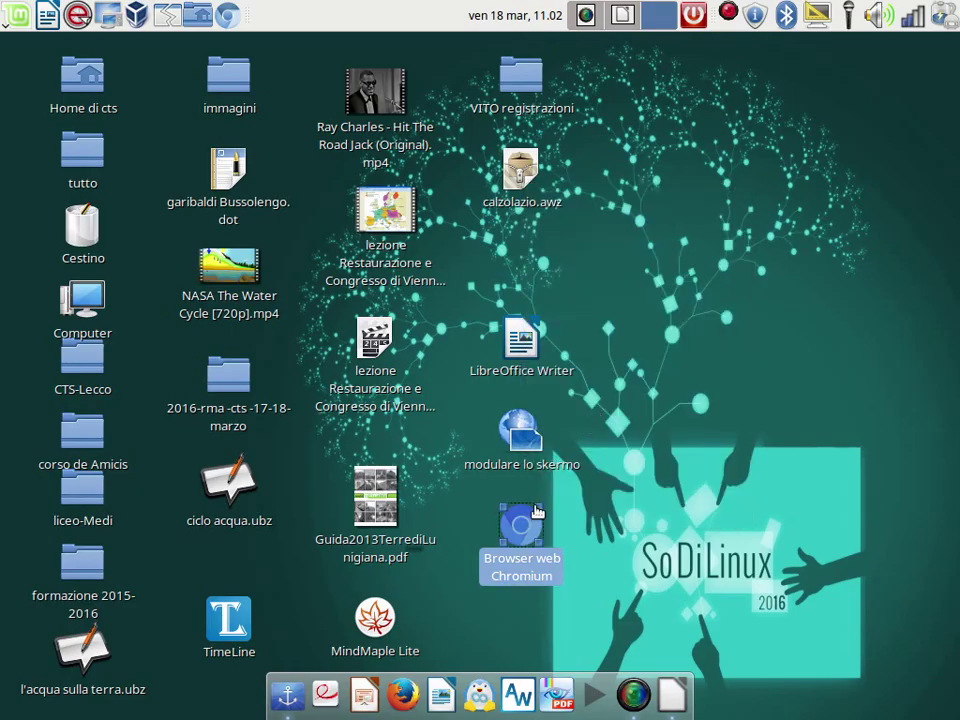
{"action": "left_click_drag", "start_coordinate": [543, 507], "coordinate": [926, 242]}
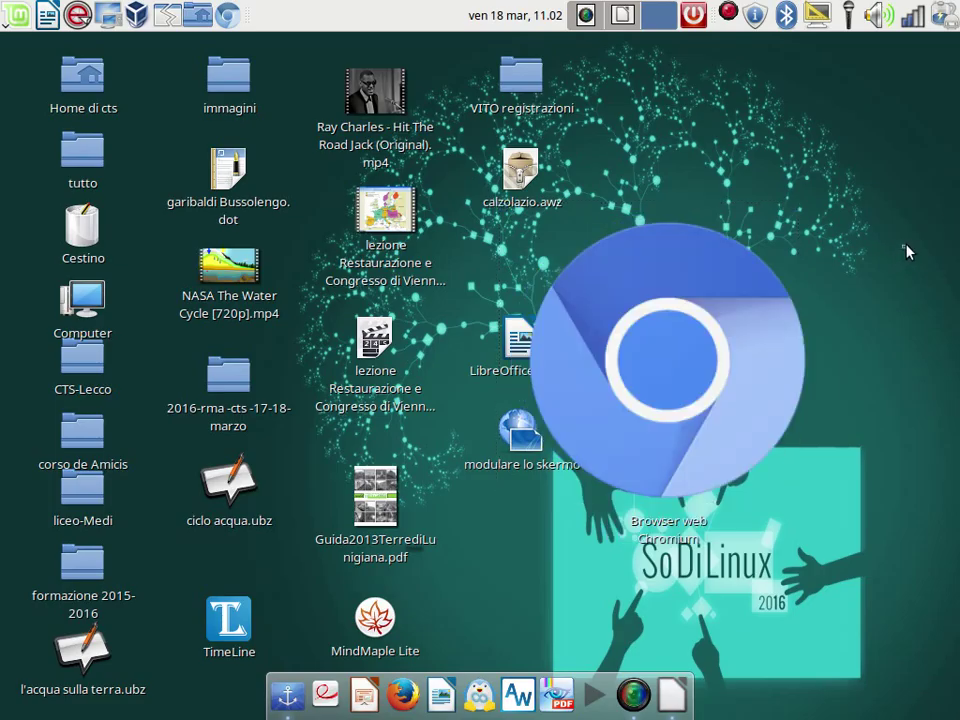
{"action": "left_click_drag", "start_coordinate": [686, 396], "coordinate": [818, 284]}
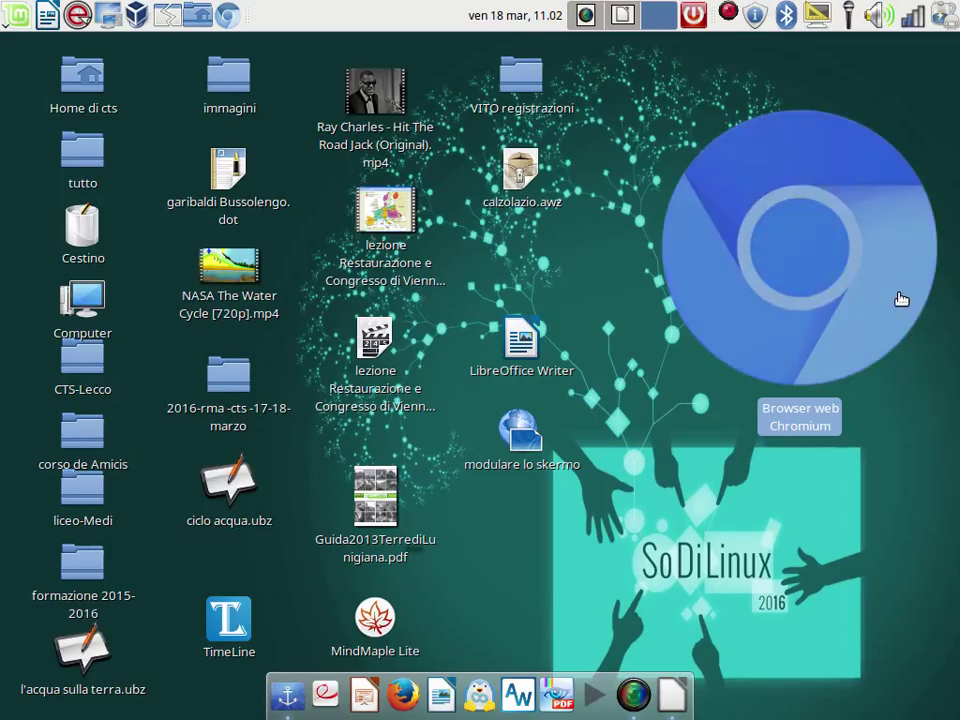
Step: Shrink the oversized Browser web Chromium desktop icon to roughly a third of its width
{"action": "right_click", "coordinate": [901, 299]}
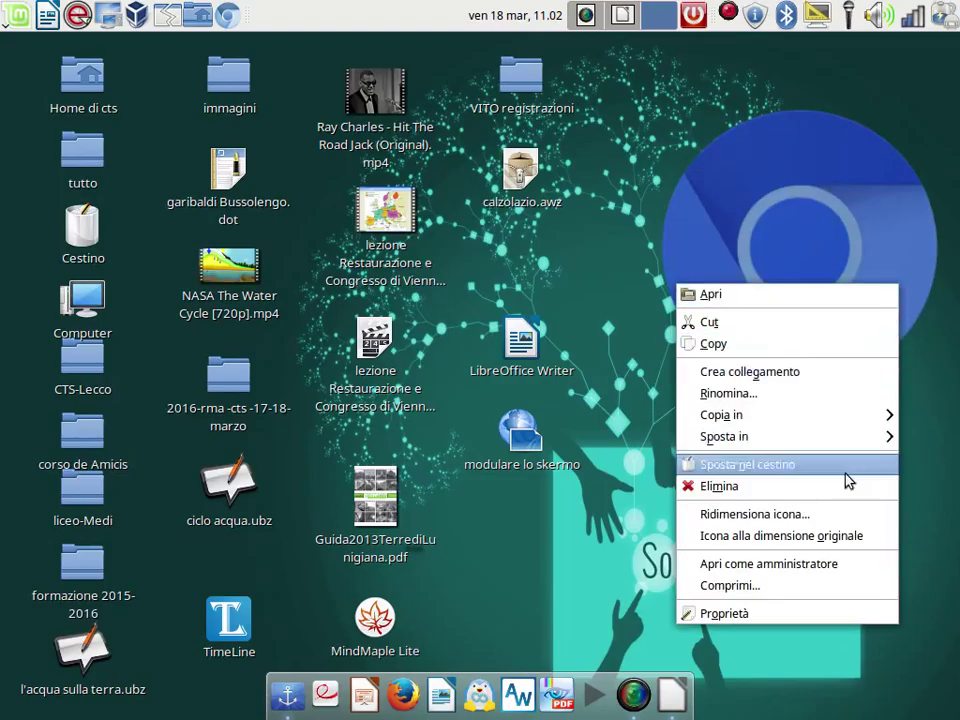
{"action": "left_click", "coordinate": [842, 516]}
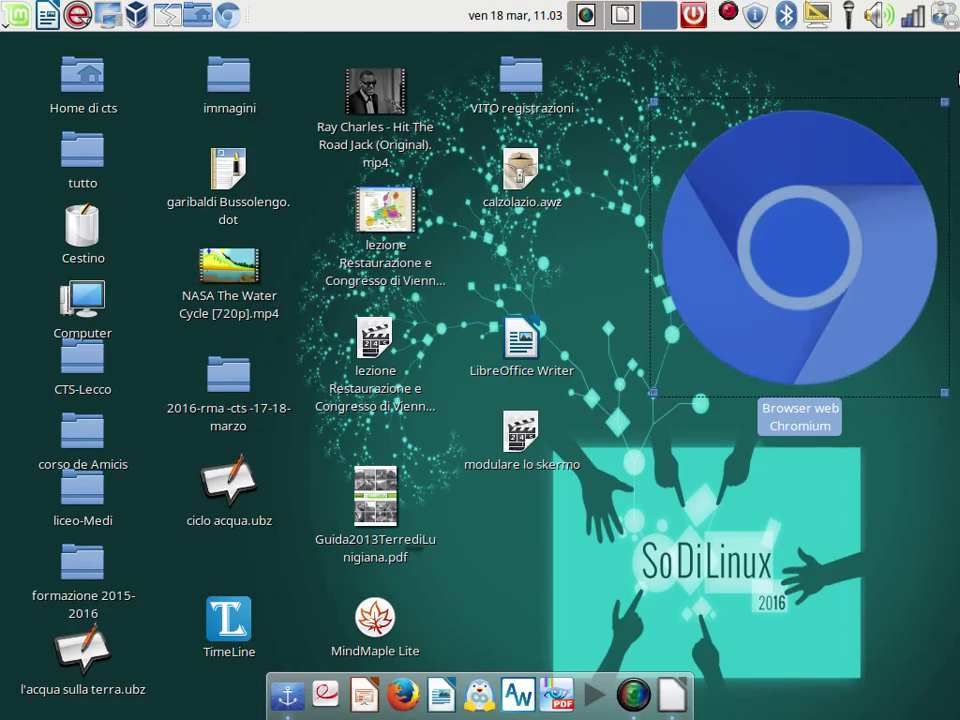
{"action": "left_click_drag", "start_coordinate": [898, 114], "coordinate": [736, 355]}
Step: Rename the Browser web Chromium desktop launcher as internet and move it higher in the free desktop area
{"action": "right_click", "coordinate": [714, 466]}
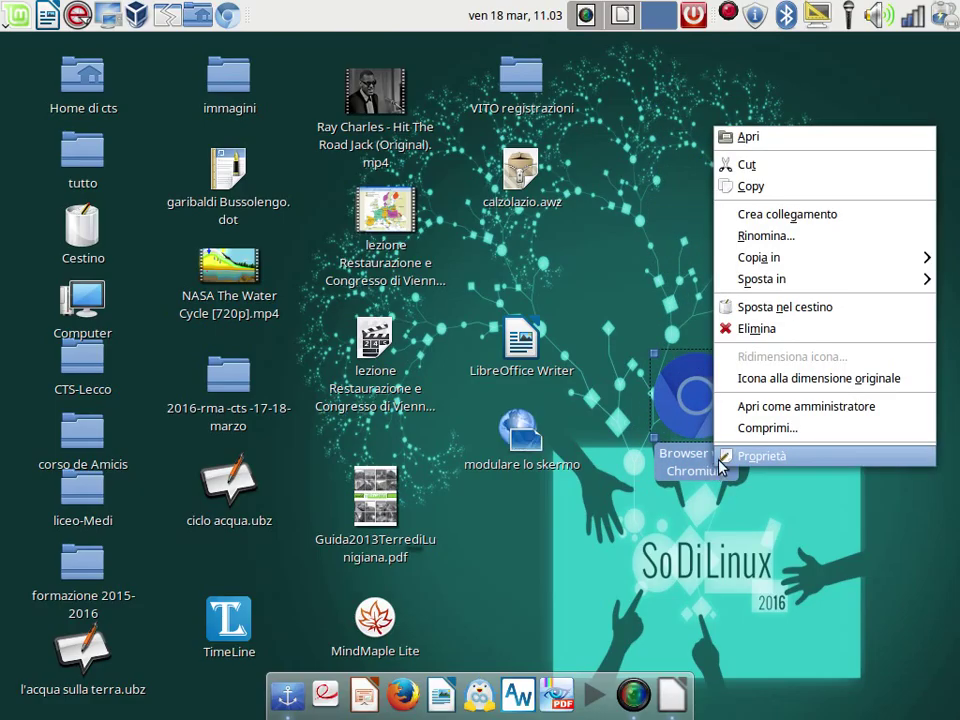
{"action": "left_click", "coordinate": [763, 236]}
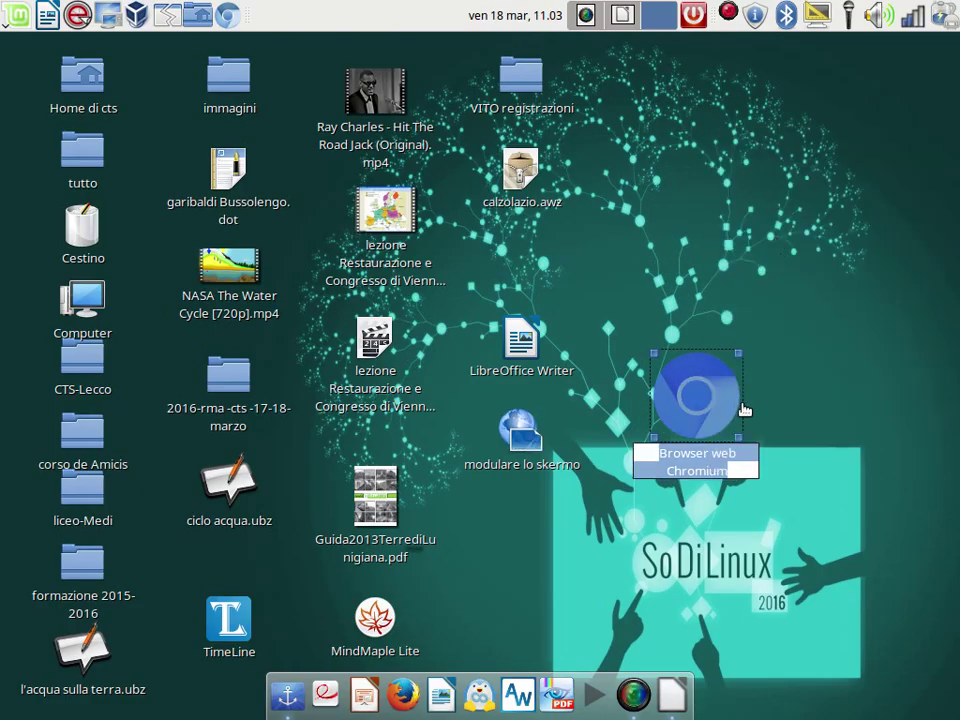
{"action": "key", "text": "BackSpace"}
{"action": "type", "text": "internet"}
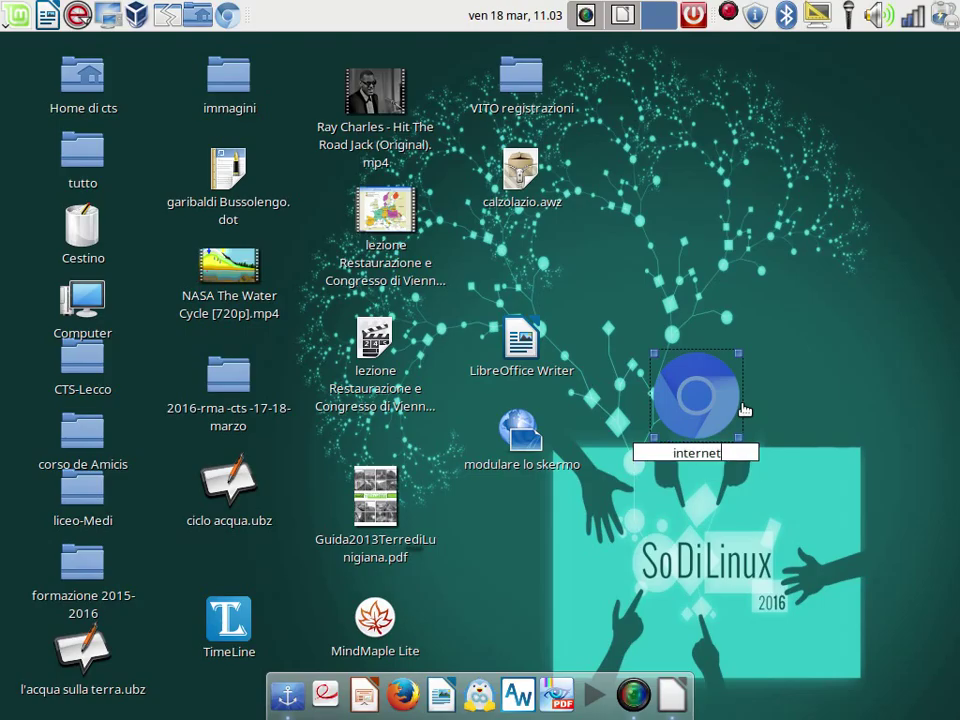
{"action": "left_click", "coordinate": [866, 356]}
{"action": "left_click_drag", "start_coordinate": [713, 400], "coordinate": [782, 209]}
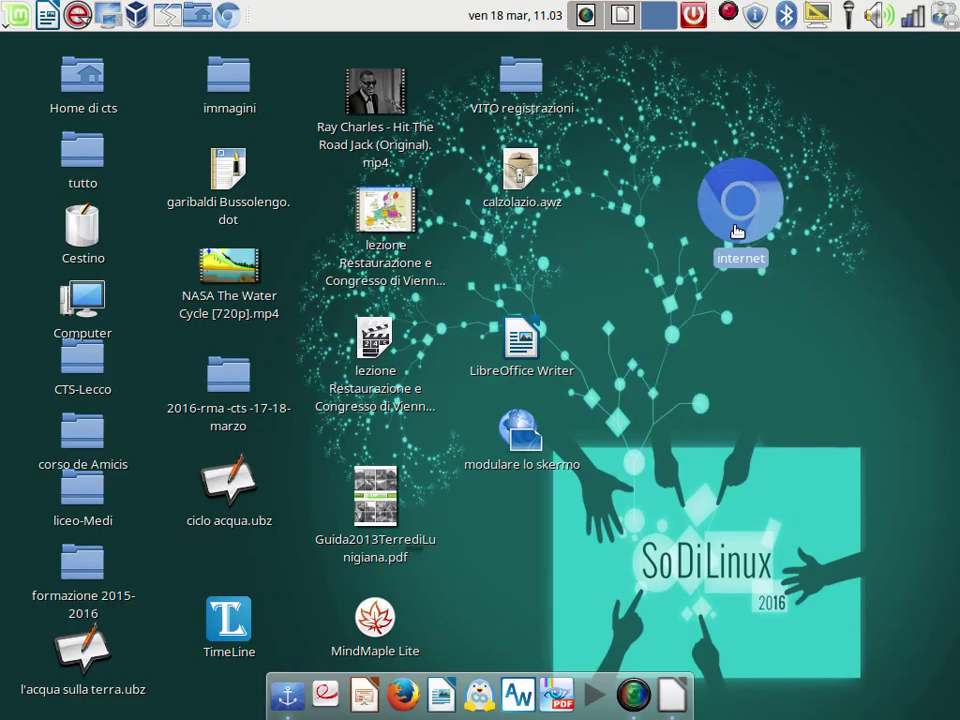
Step: Enlarge the internet desktop icon to more than twice its width and reposition it in the free desktop area
{"action": "right_click", "coordinate": [745, 210]}
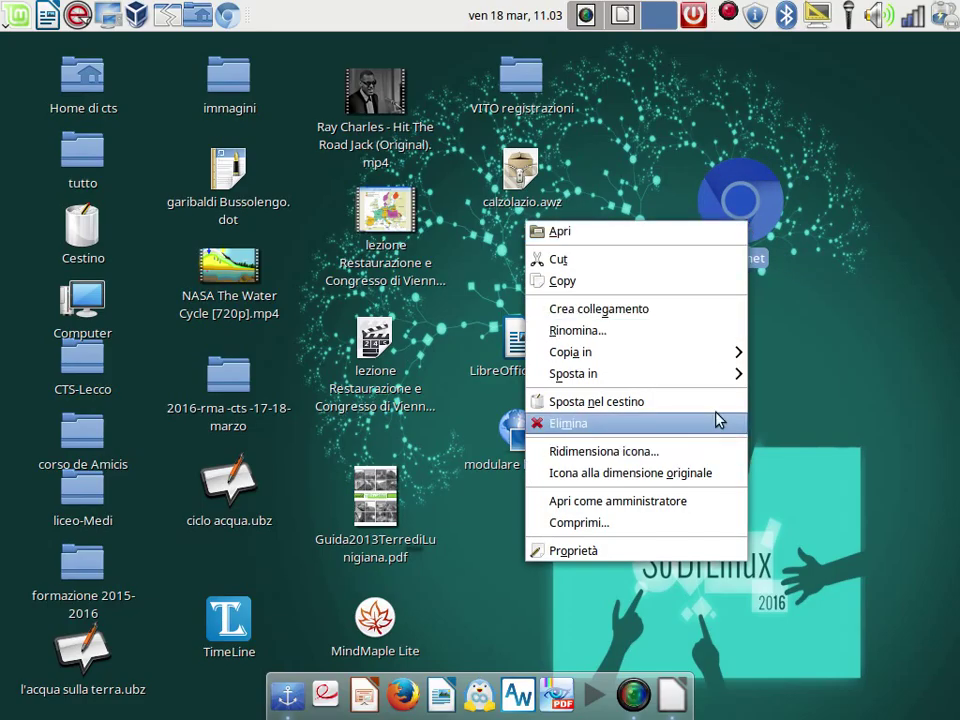
{"action": "left_click", "coordinate": [707, 452]}
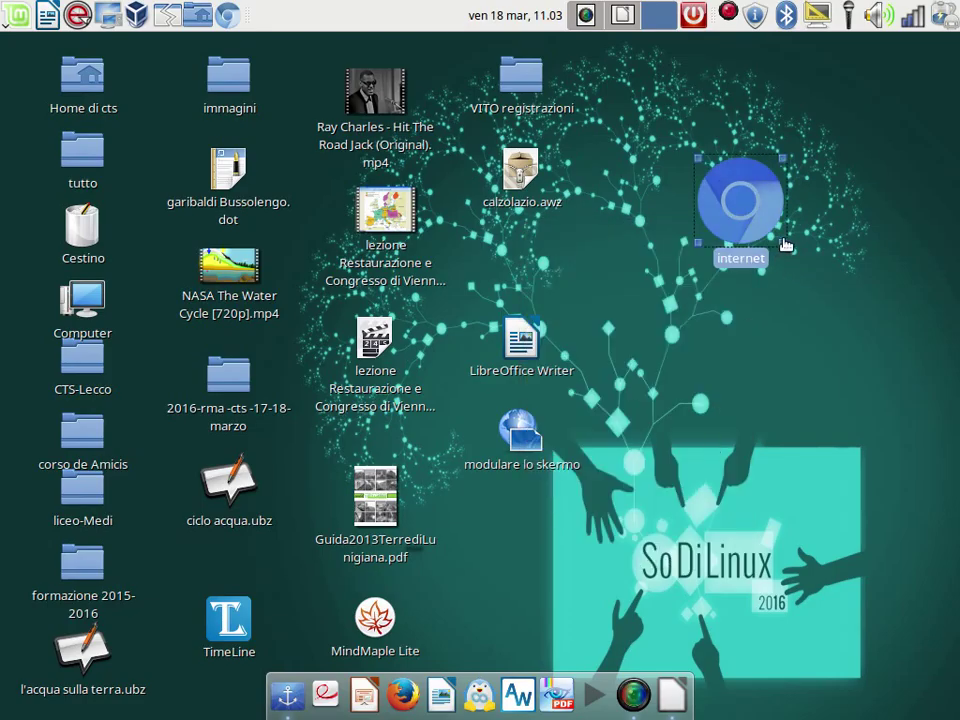
{"action": "left_click_drag", "start_coordinate": [786, 246], "coordinate": [932, 420]}
{"action": "left_click_drag", "start_coordinate": [859, 320], "coordinate": [823, 323]}
{"action": "left_click", "coordinate": [900, 453]}
Step: Resize the internet desktop icon down to slightly larger than the neighbouring icons and deselect it
{"action": "right_click", "coordinate": [840, 324]}
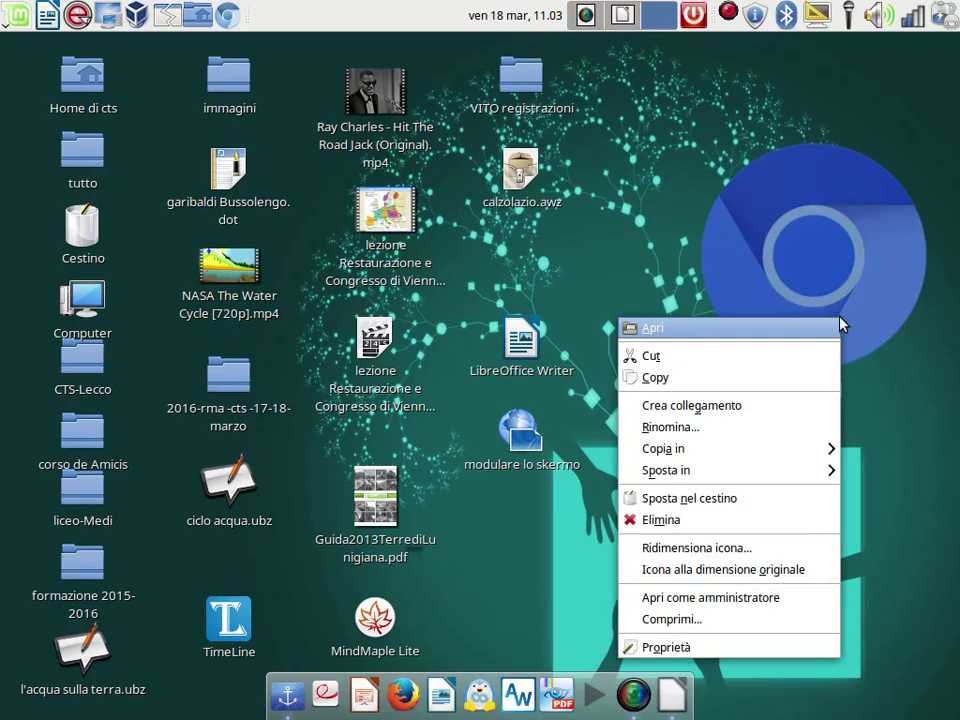
{"action": "left_click", "coordinate": [793, 550]}
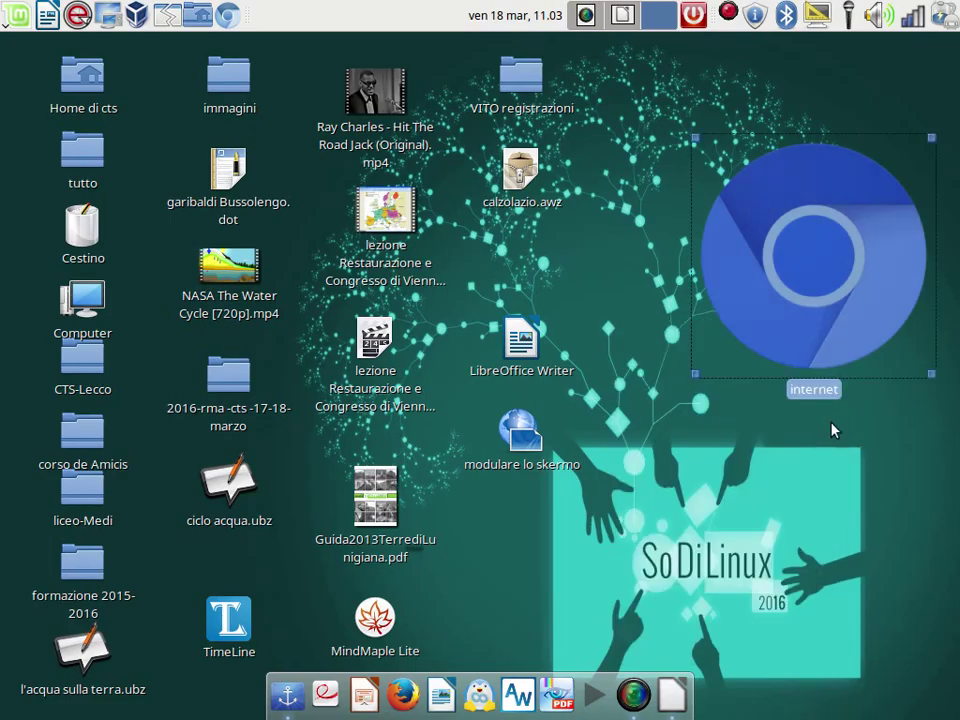
{"action": "left_click_drag", "start_coordinate": [938, 383], "coordinate": [827, 228]}
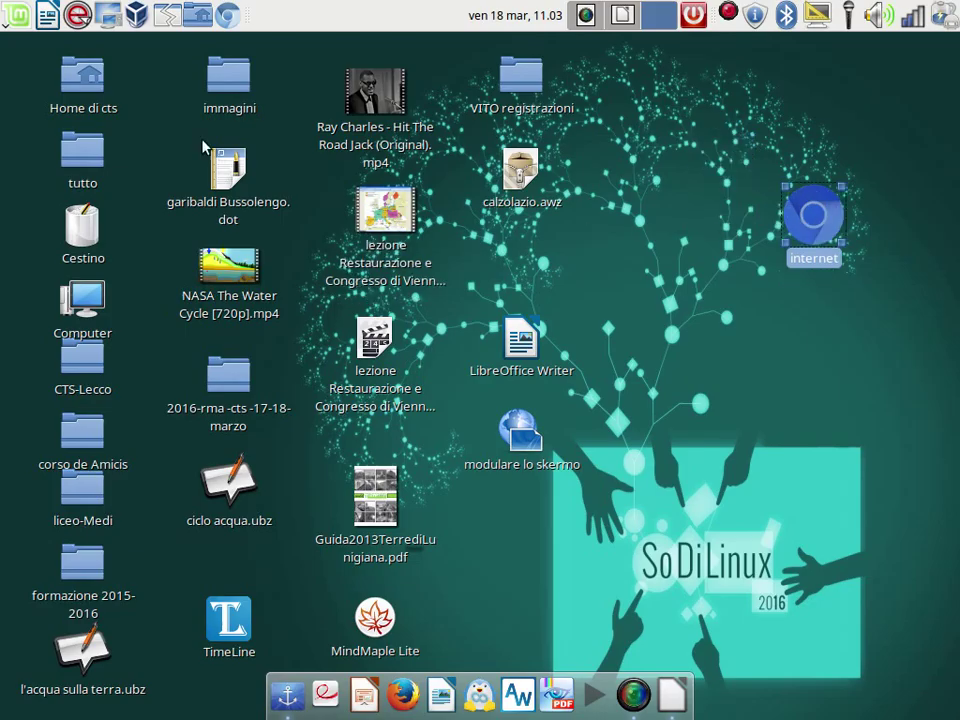
{"action": "left_click", "coordinate": [708, 272]}
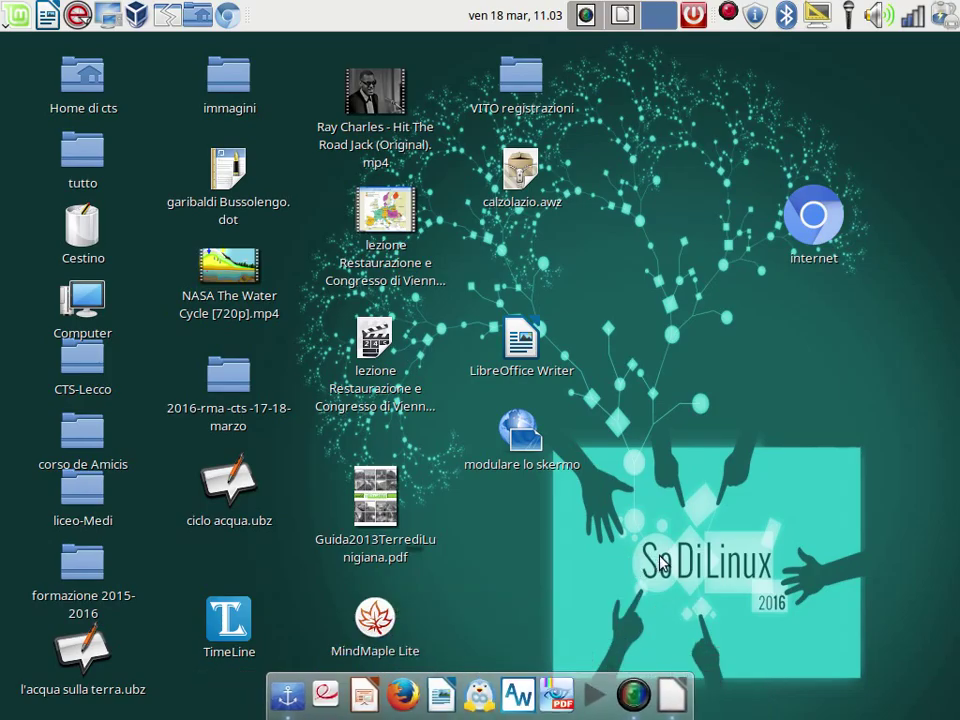
Step: Add the Browser web Chromium application from the Internet category to the dock, between Firefox and LibreOffice Writer
{"action": "left_click", "coordinate": [17, 14]}
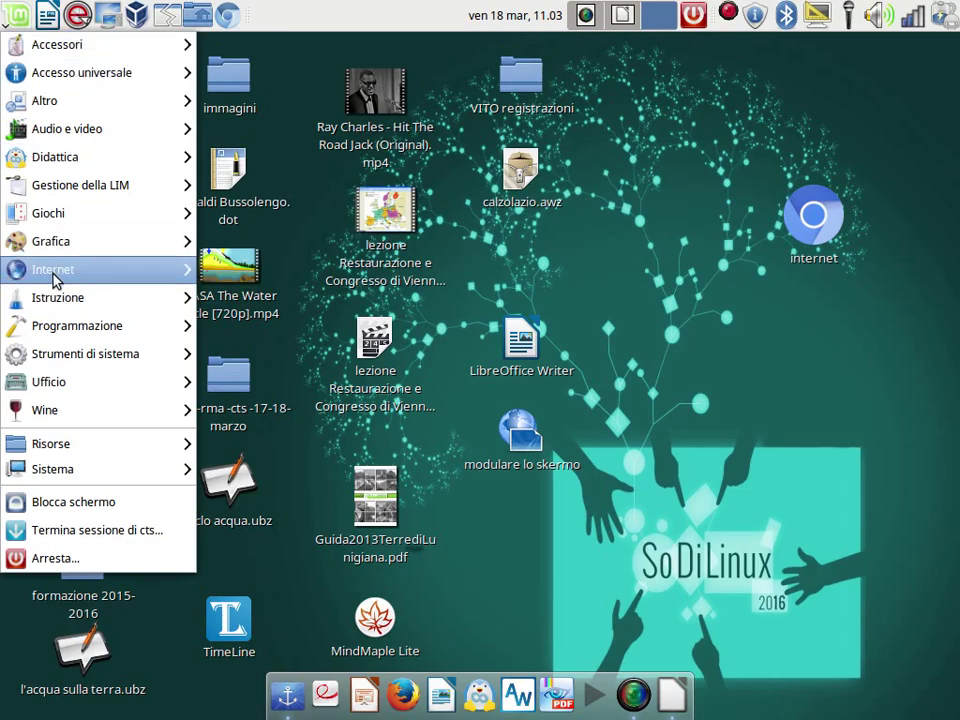
{"action": "mouse_move", "coordinate": [50, 276]}
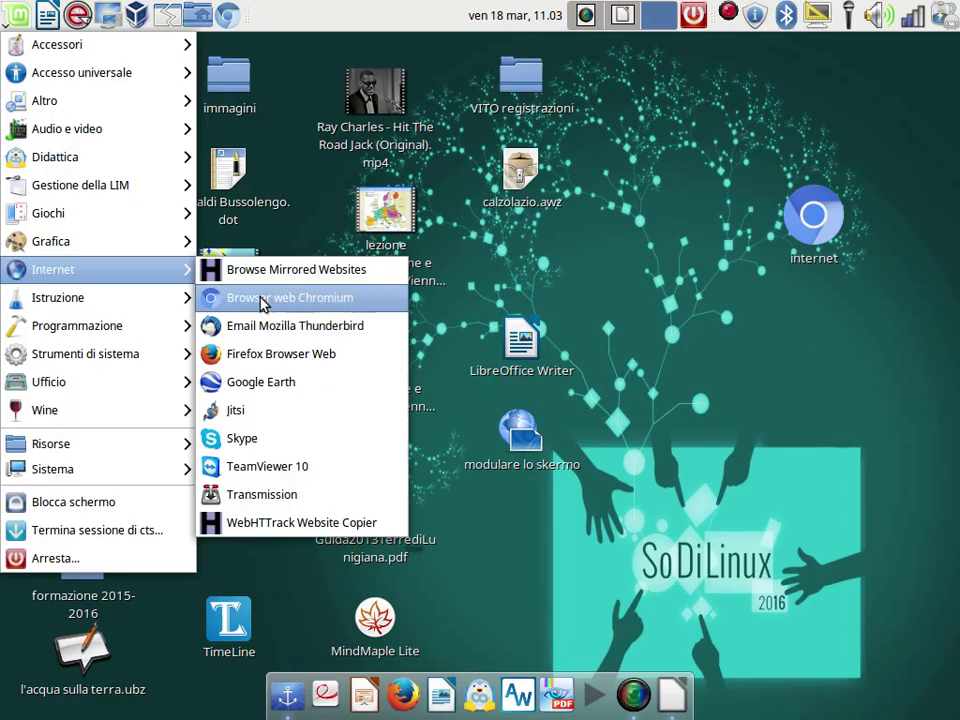
{"action": "left_click_drag", "start_coordinate": [262, 301], "coordinate": [429, 713]}
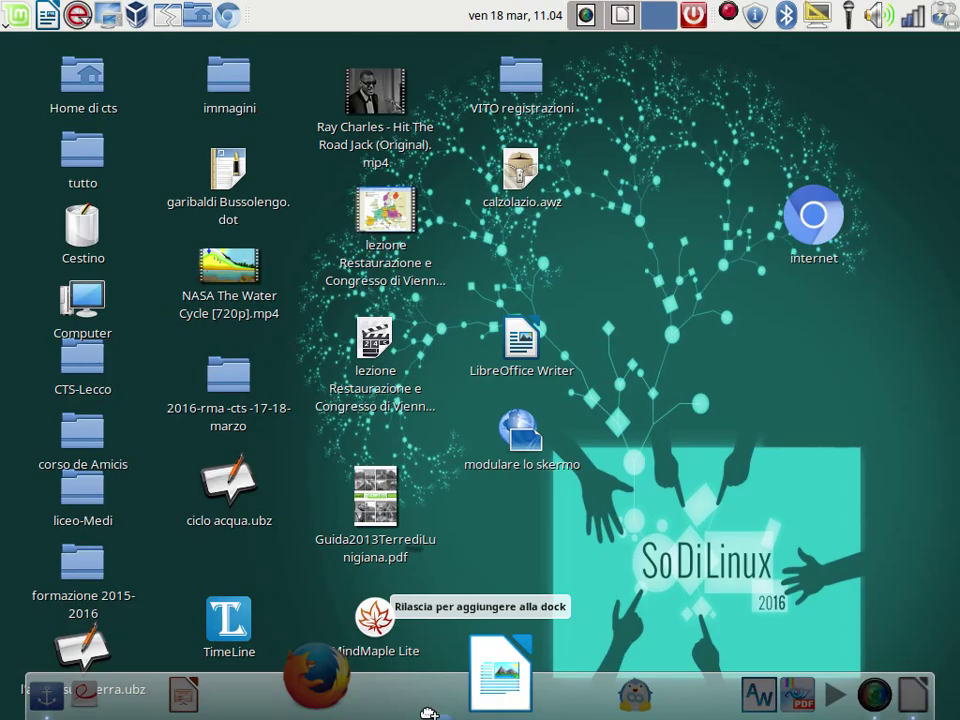
{"action": "left_click_drag", "start_coordinate": [429, 713], "coordinate": [428, 711]}
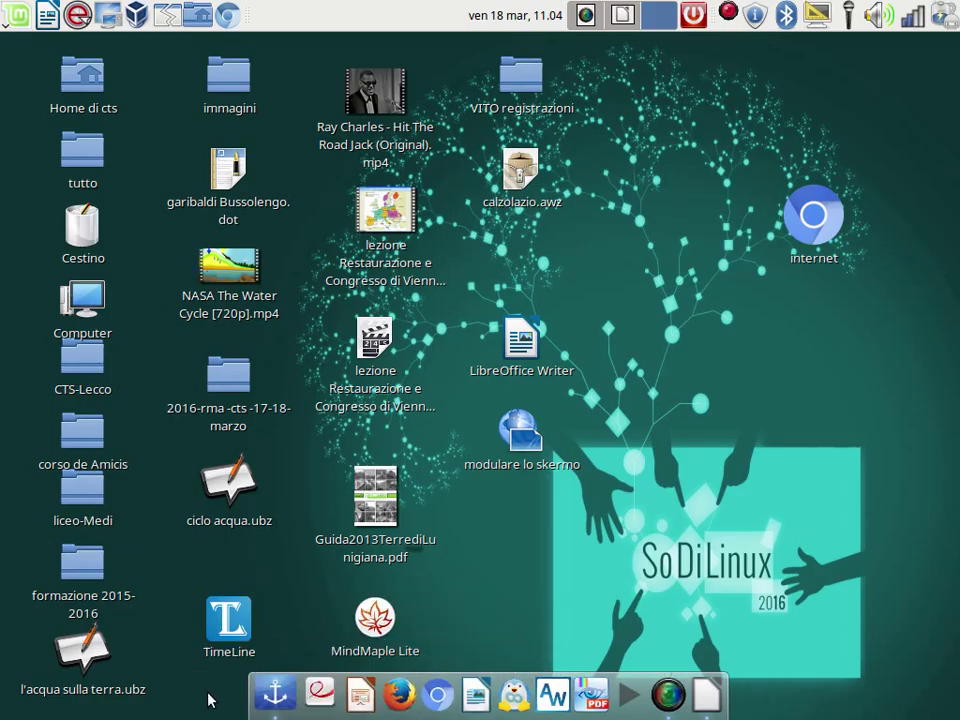
Step: Remove the Chromium and Firefox launchers from the dock
{"action": "left_click_drag", "start_coordinate": [422, 683], "coordinate": [474, 540]}
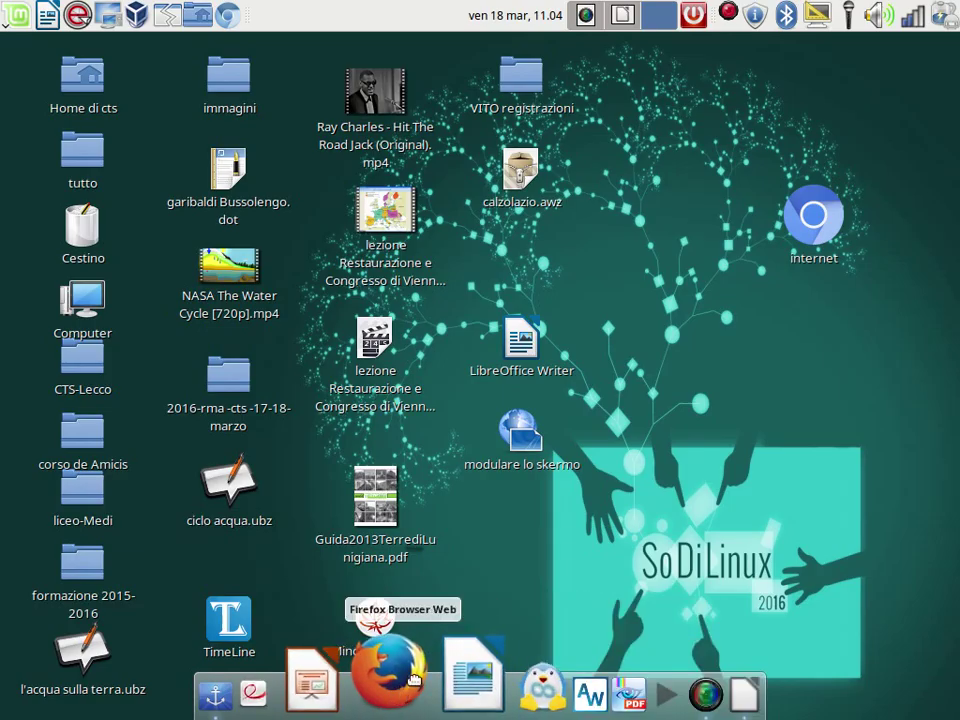
{"action": "left_click_drag", "start_coordinate": [392, 660], "coordinate": [899, 327]}
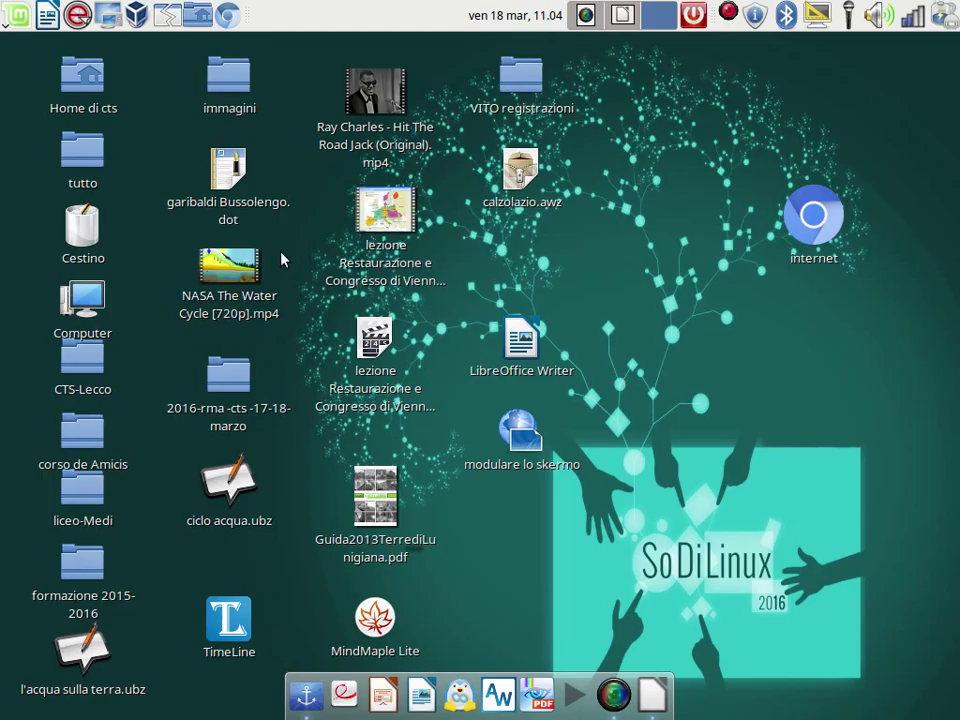
Step: Add Browser web Chromium from the Internet category to the dock, just before the PDF launcher
{"action": "left_click", "coordinate": [15, 14]}
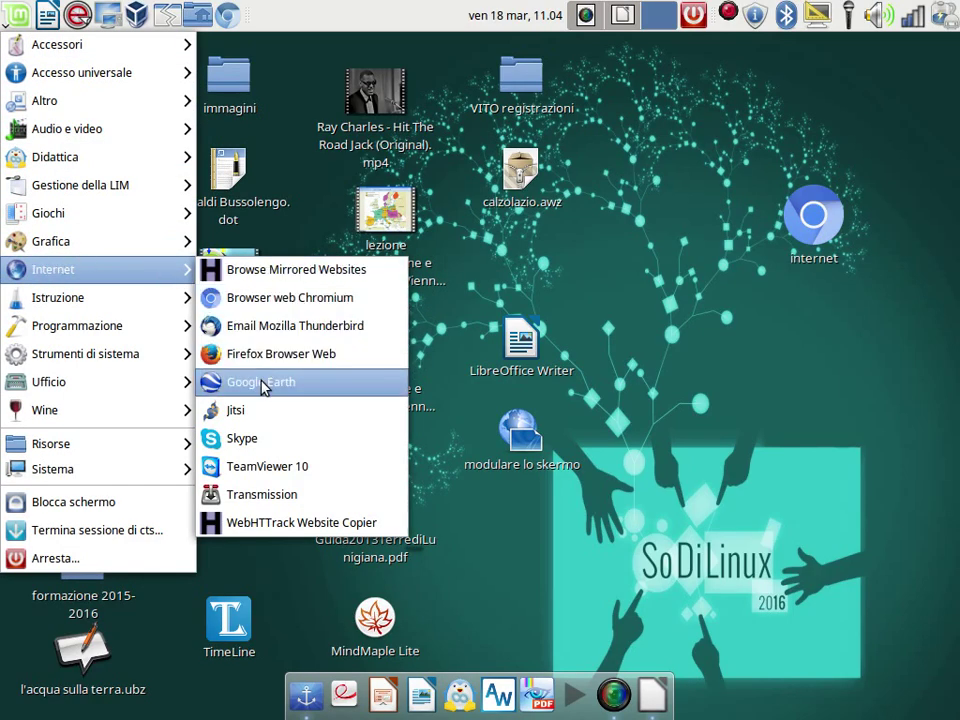
{"action": "left_click", "coordinate": [292, 303]}
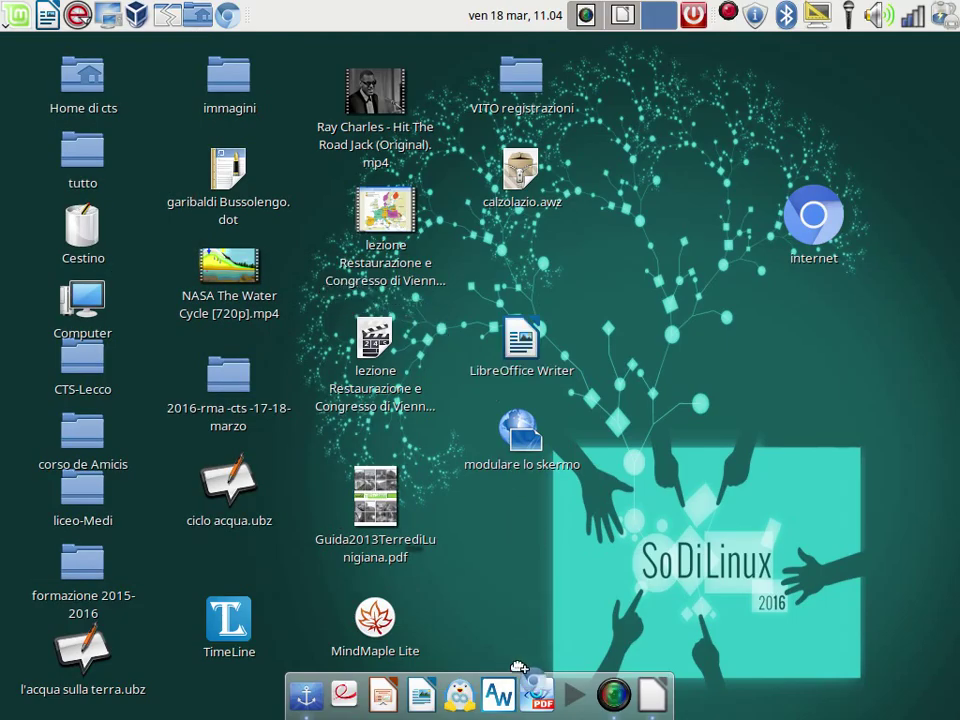
{"action": "left_click_drag", "start_coordinate": [518, 668], "coordinate": [518, 712]}
Step: Place another Browser web Chromium launcher on the desktop below the internet icon and permanently delete it
{"action": "left_click", "coordinate": [8, 12]}
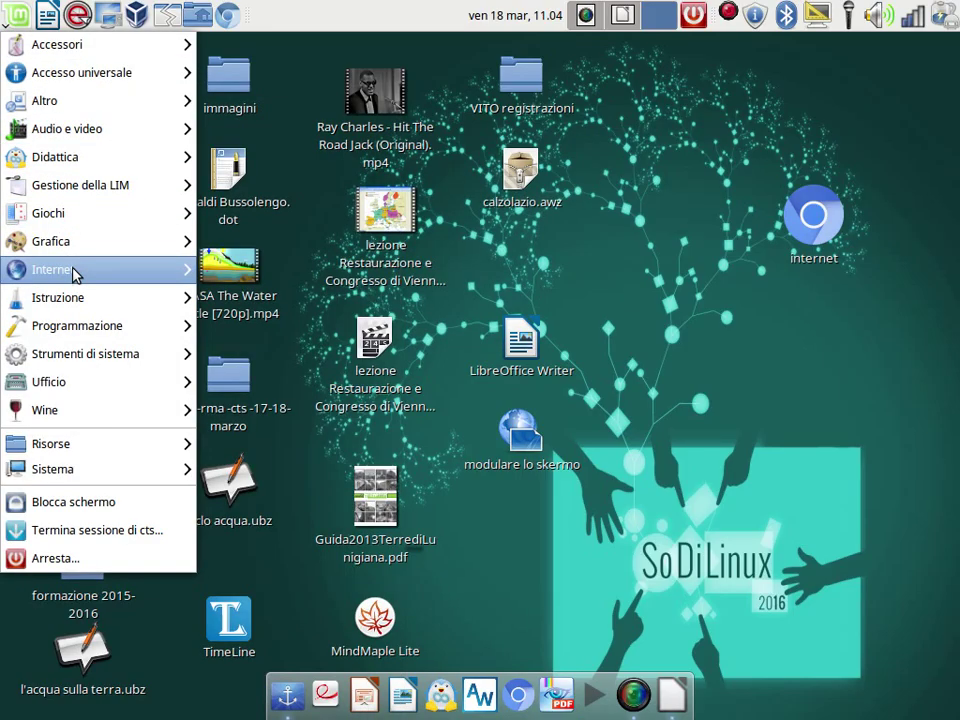
{"action": "mouse_move", "coordinate": [73, 271]}
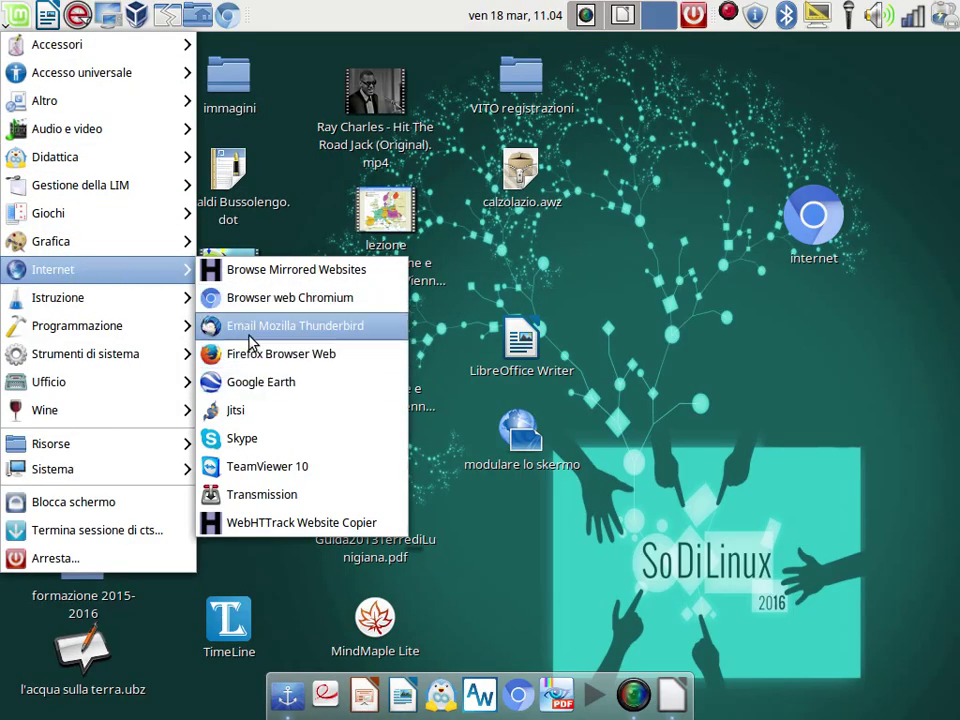
{"action": "left_click", "coordinate": [272, 298]}
{"action": "left_click_drag", "start_coordinate": [286, 297], "coordinate": [868, 313]}
{"action": "right_click", "coordinate": [868, 318]}
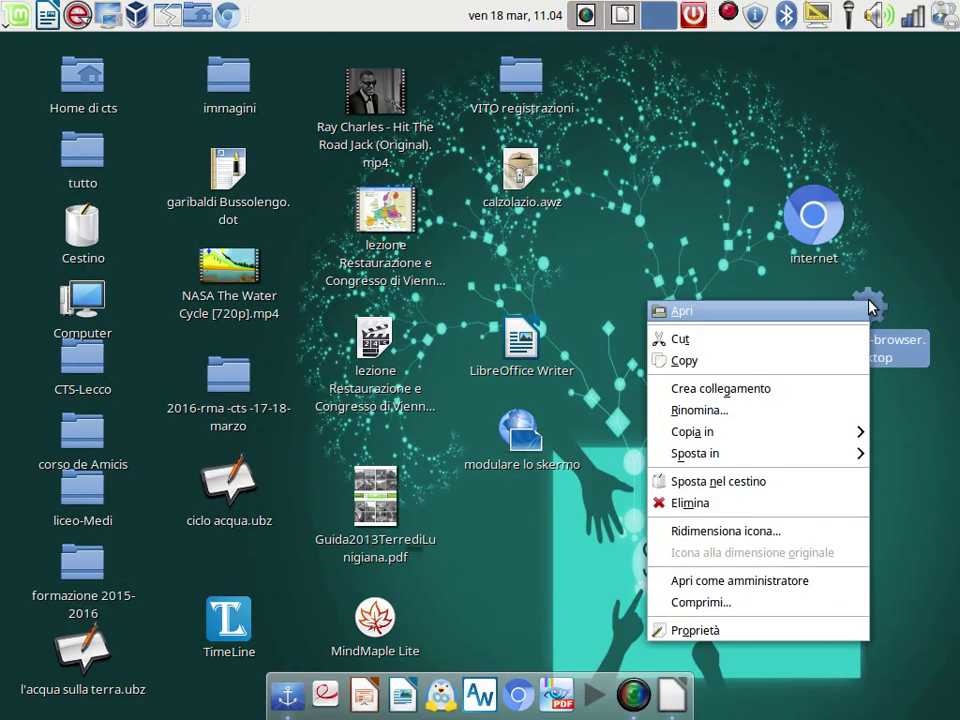
{"action": "left_click", "coordinate": [780, 501]}
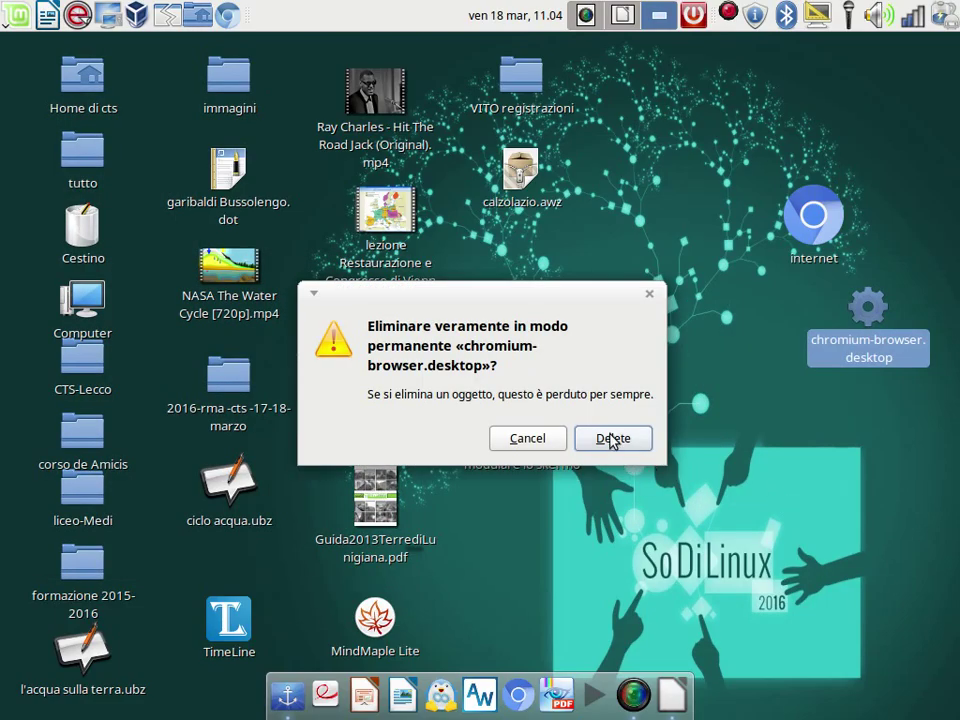
{"action": "left_click", "coordinate": [613, 440]}
Step: Add Firefox Browser Web from the Internet category to the dock, just after Chromium
{"action": "left_click", "coordinate": [15, 13]}
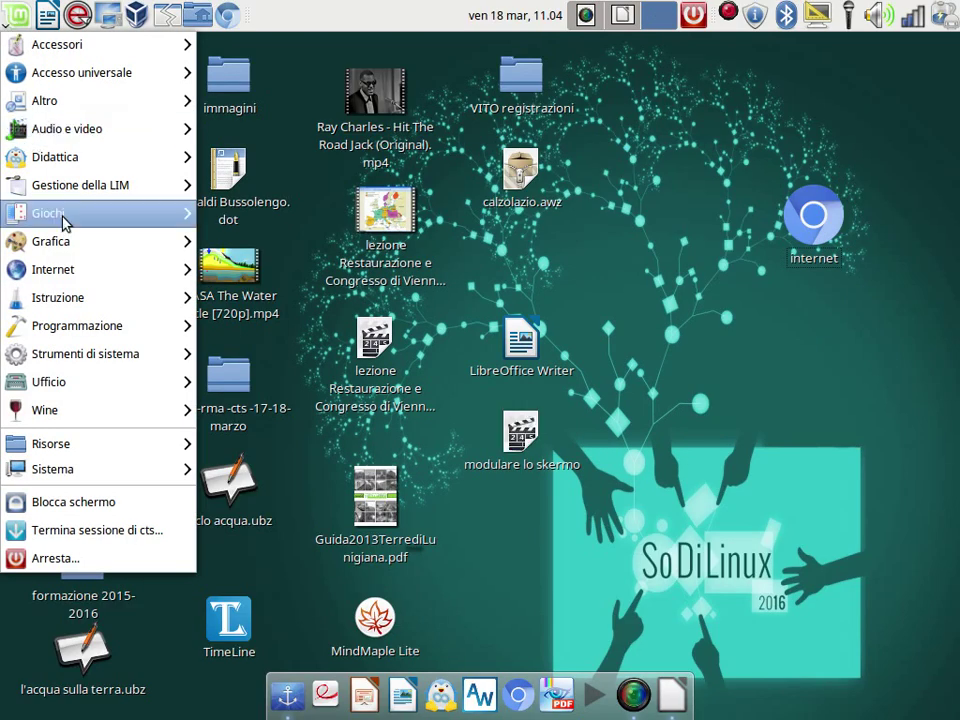
{"action": "mouse_move", "coordinate": [124, 266]}
{"action": "left_click_drag", "start_coordinate": [229, 358], "coordinate": [538, 690]}
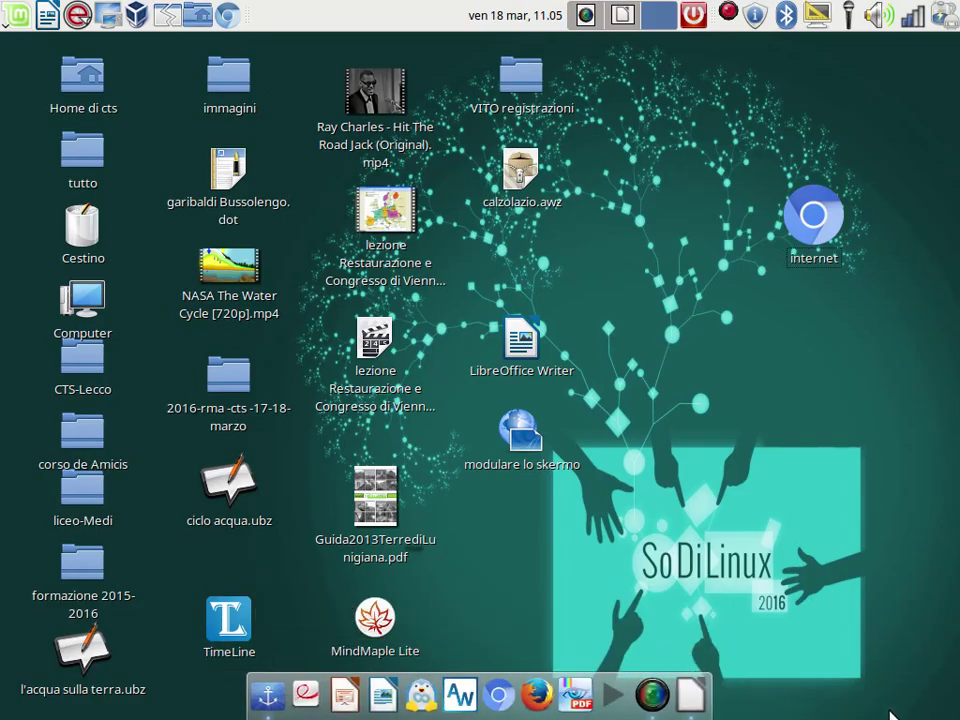
Step: Review the window list's preferences for content and grouping, and close them
{"action": "right_click", "coordinate": [343, 20]}
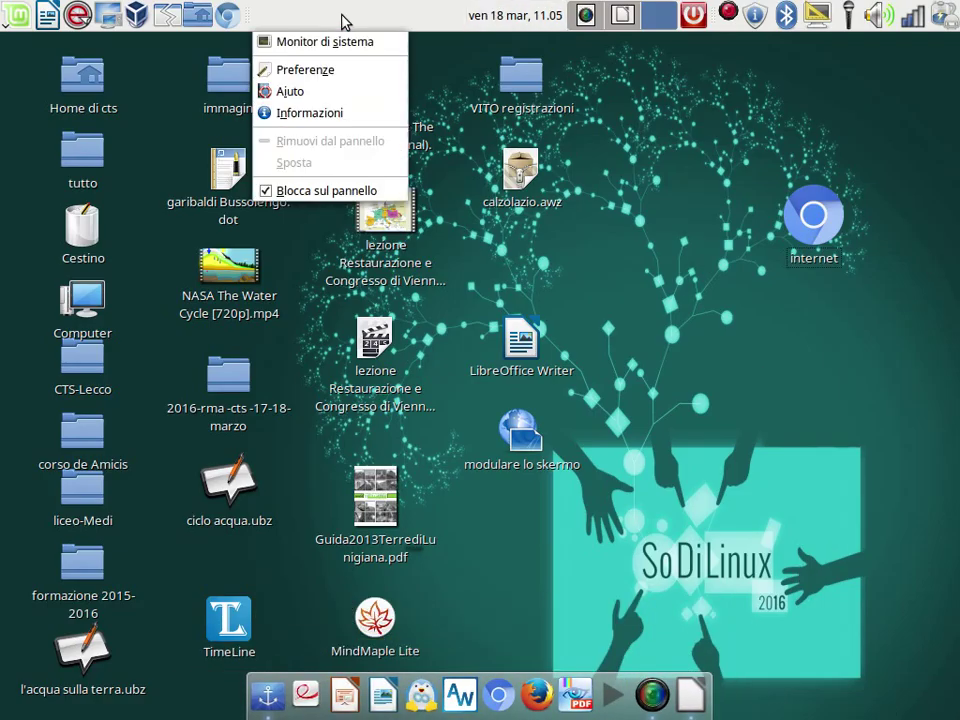
{"action": "left_click", "coordinate": [349, 70]}
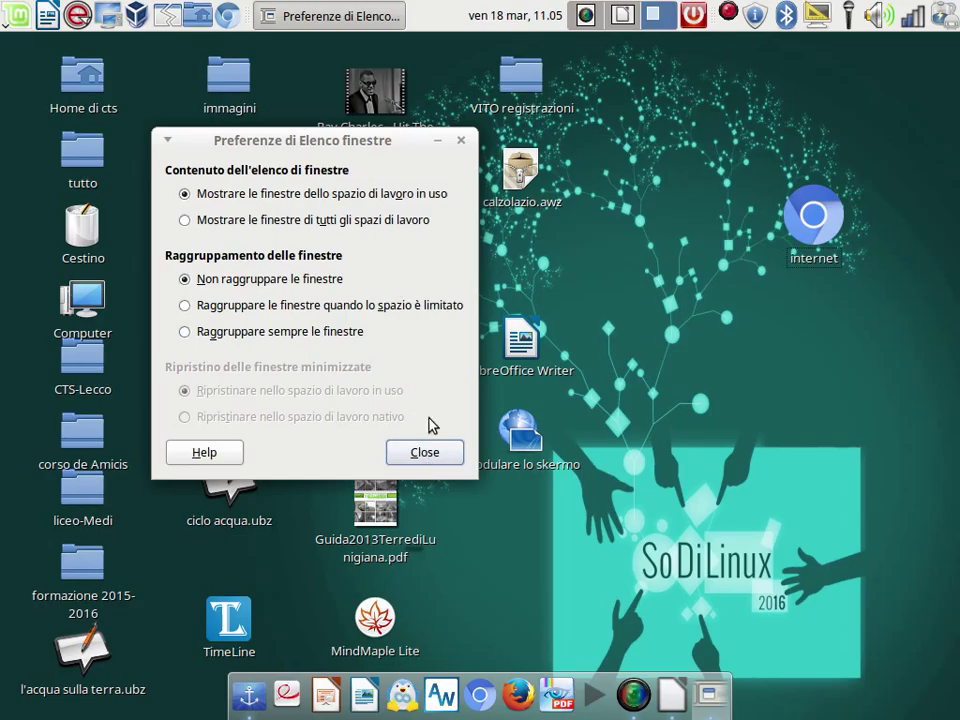
{"action": "left_click", "coordinate": [424, 453]}
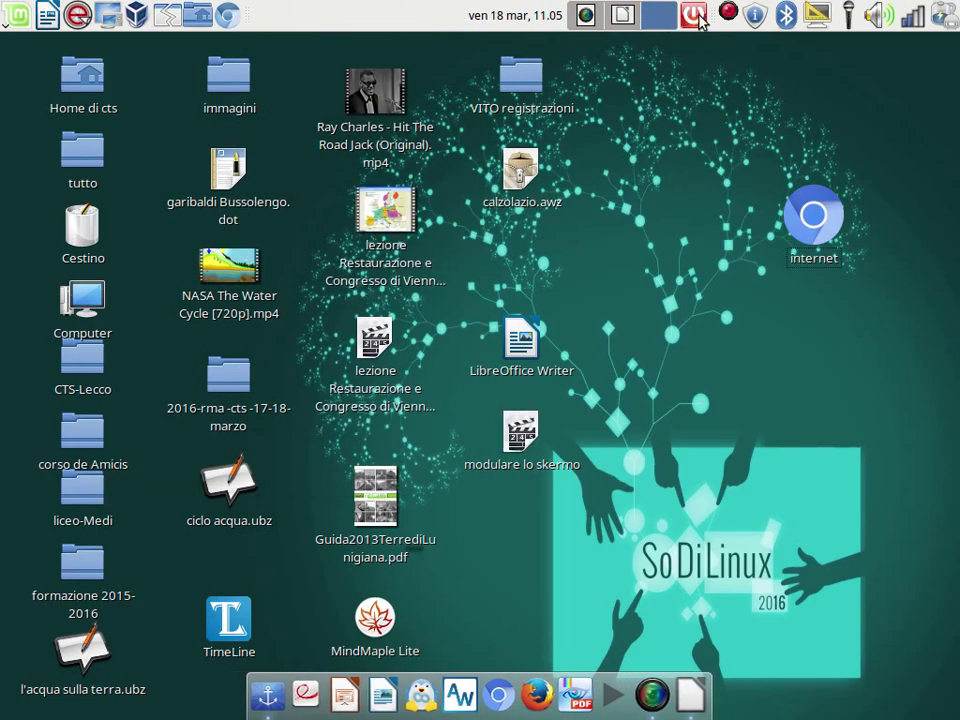
Step: Open the properties of the desktop panel
{"action": "right_click", "coordinate": [750, 14]}
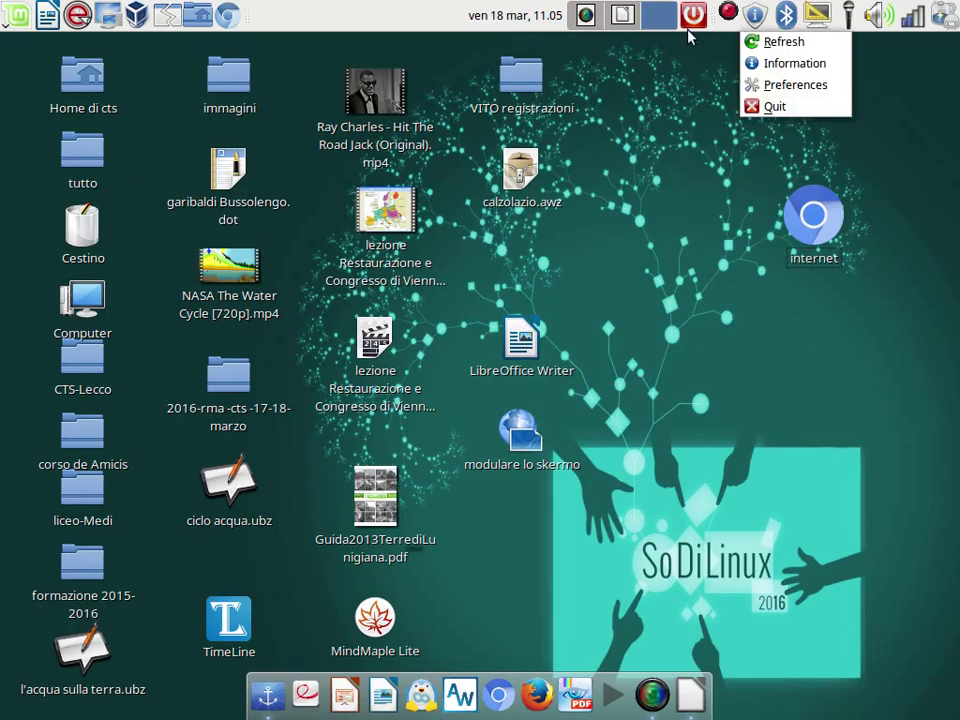
{"action": "left_click", "coordinate": [437, 33]}
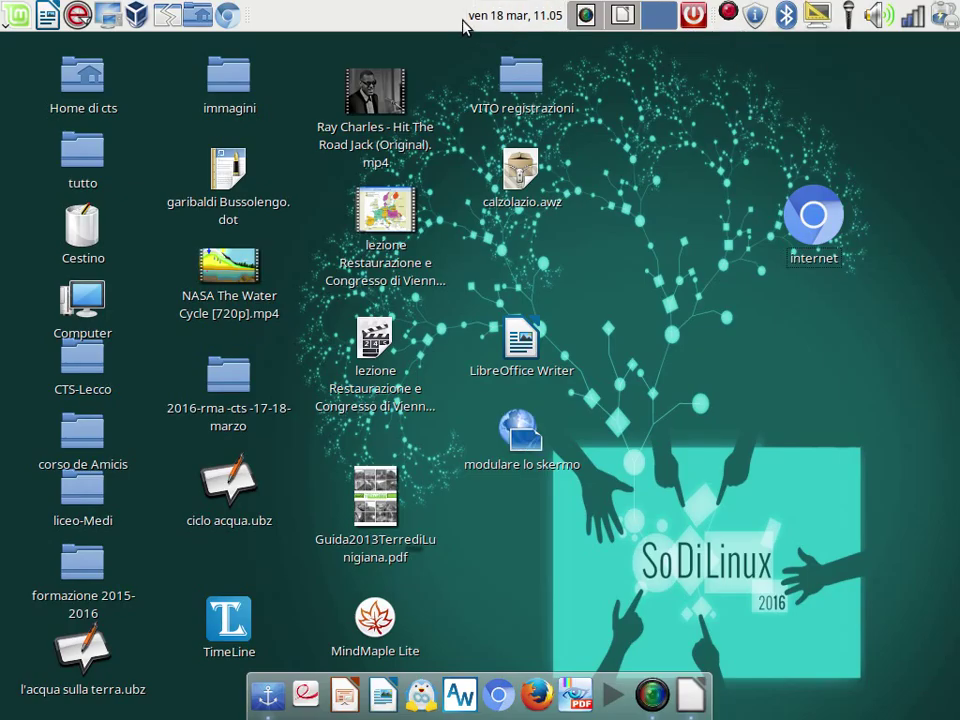
{"action": "right_click", "coordinate": [464, 25]}
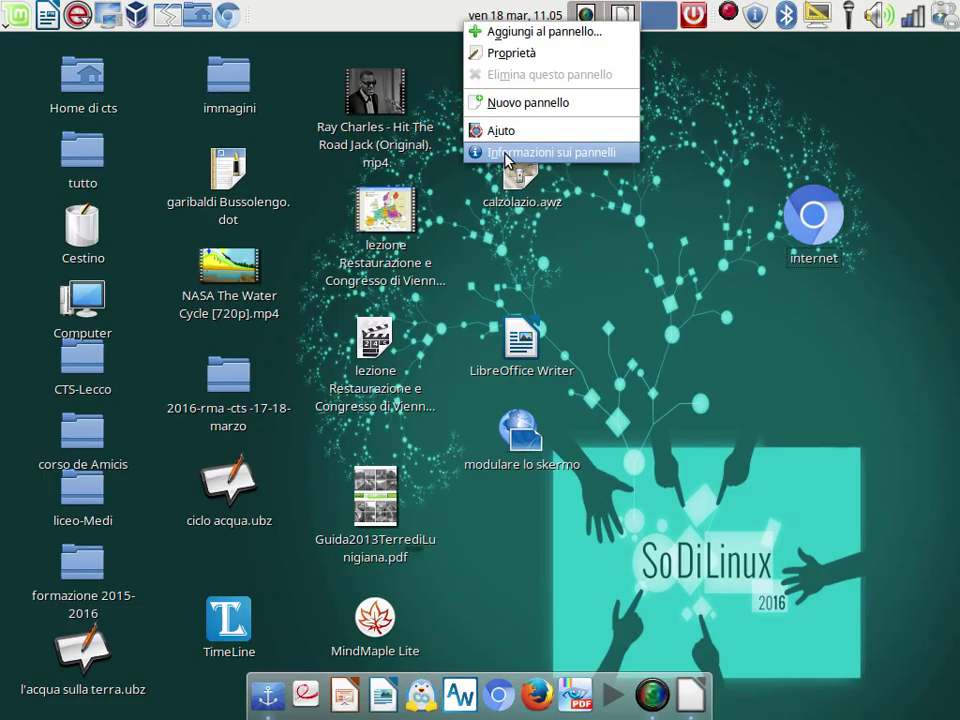
{"action": "left_click", "coordinate": [471, 55]}
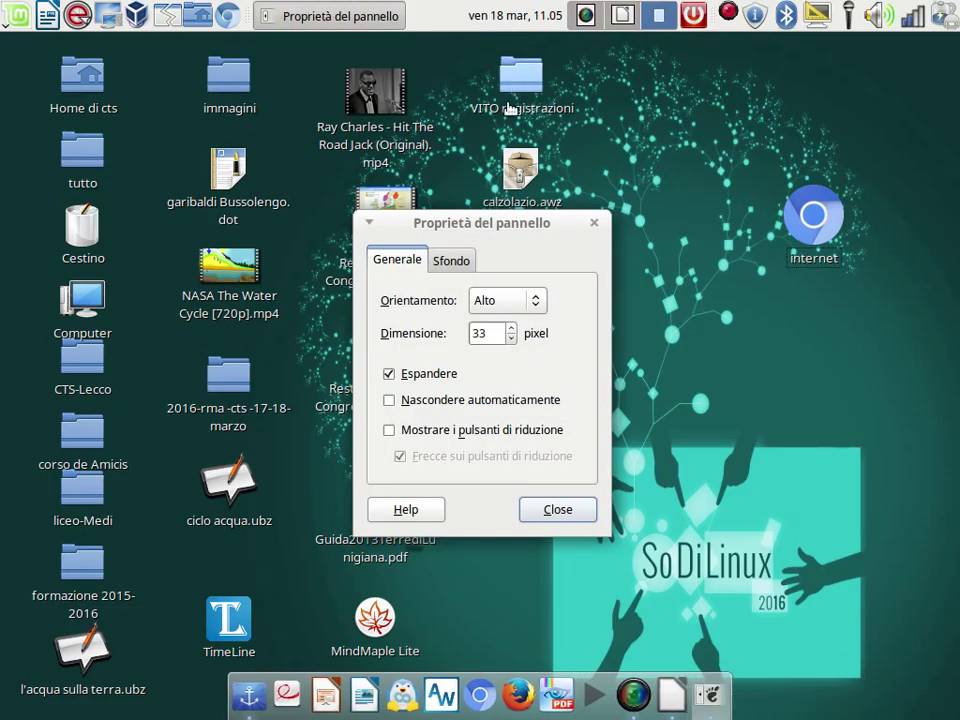
Step: Try the panel orientations Basso, Sinistra and Destra, and return the panel to Alto
{"action": "left_click", "coordinate": [536, 301]}
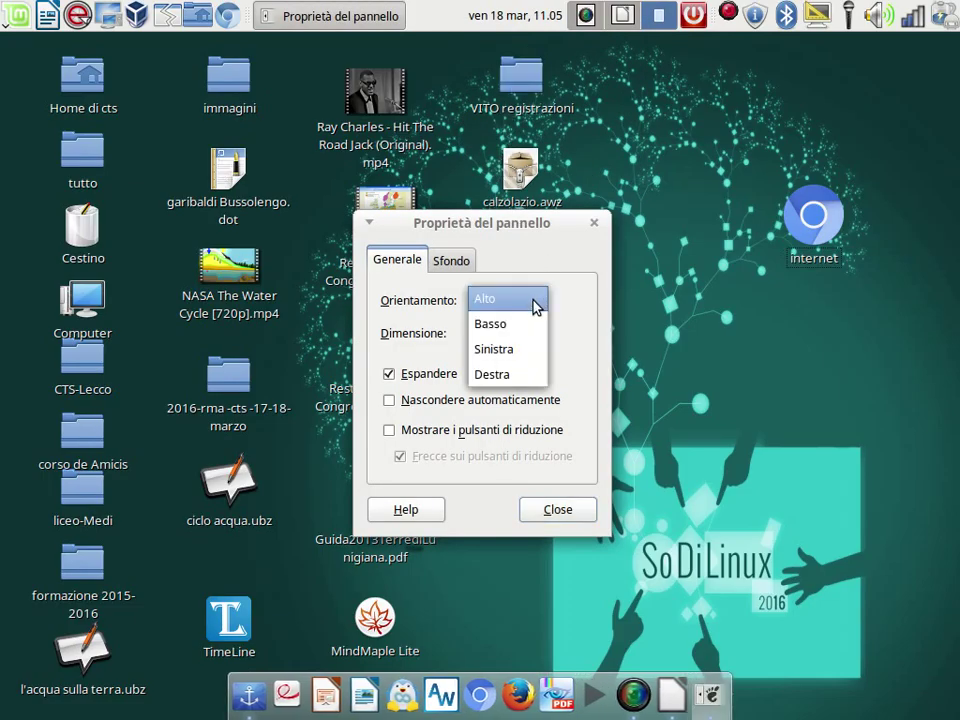
{"action": "left_click", "coordinate": [520, 324]}
{"action": "left_click", "coordinate": [538, 297]}
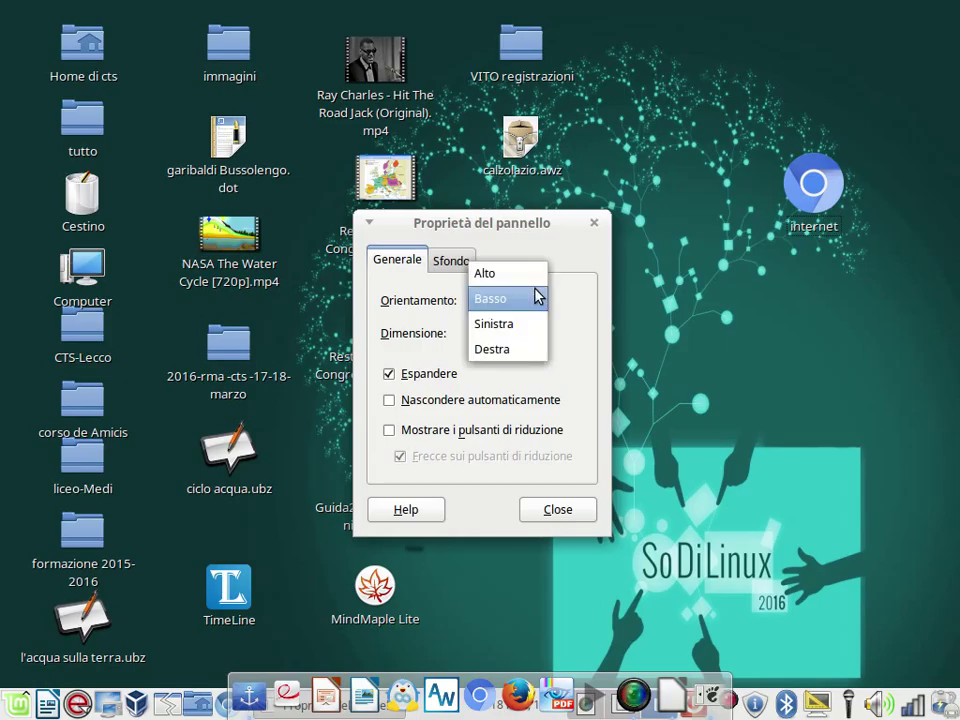
{"action": "left_click", "coordinate": [520, 325]}
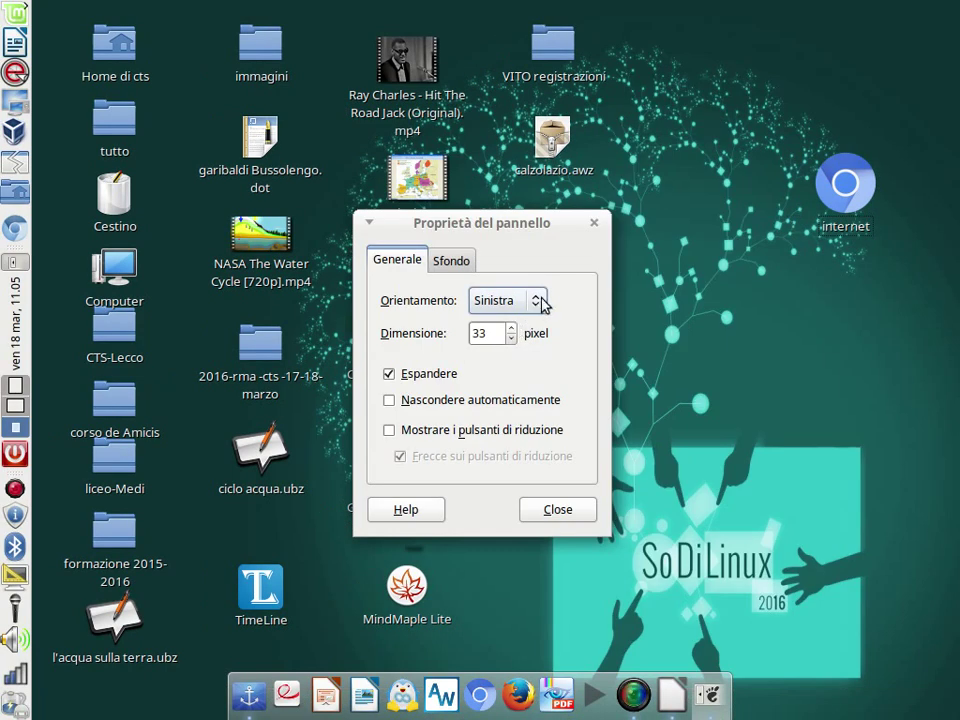
{"action": "left_click", "coordinate": [541, 303]}
{"action": "left_click", "coordinate": [525, 328]}
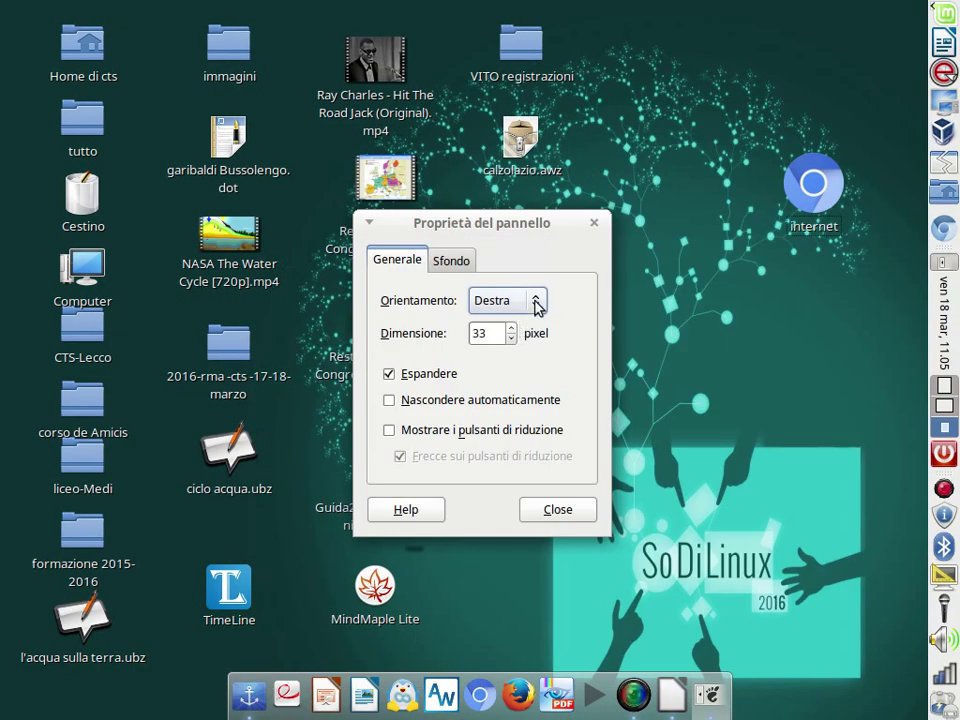
{"action": "left_click", "coordinate": [538, 303]}
{"action": "left_click", "coordinate": [523, 219]}
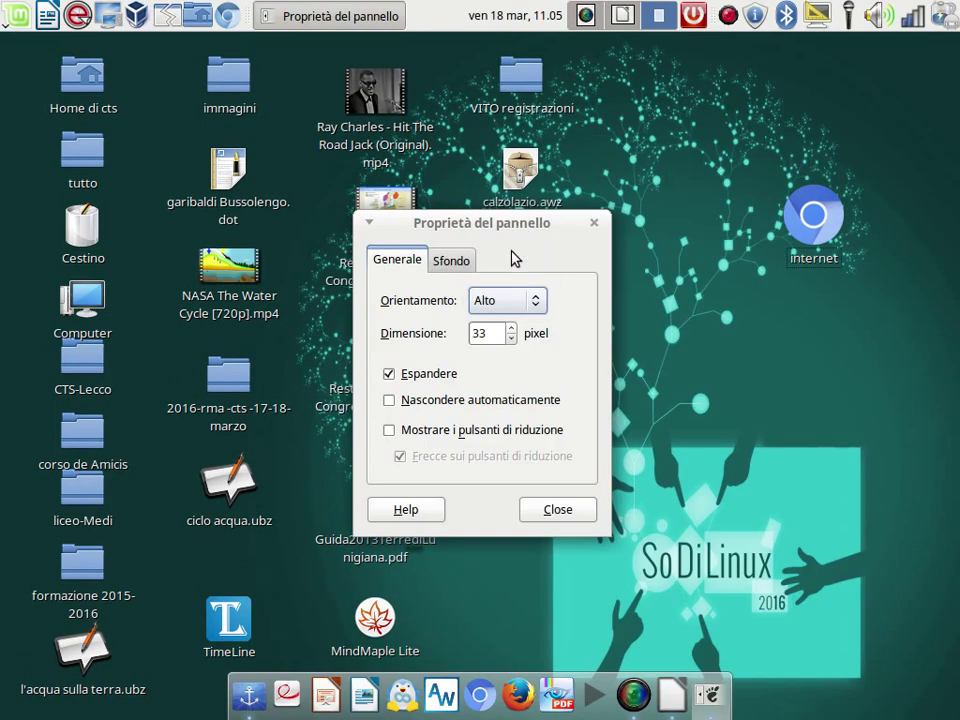
Step: Increase the panel size to 58 pixels
{"action": "left_click", "coordinate": [511, 327]}
{"action": "left_click", "coordinate": [511, 327]}
{"action": "left_click", "coordinate": [511, 327]}
{"action": "left_click", "coordinate": [511, 327]}
{"action": "left_click", "coordinate": [511, 327]}
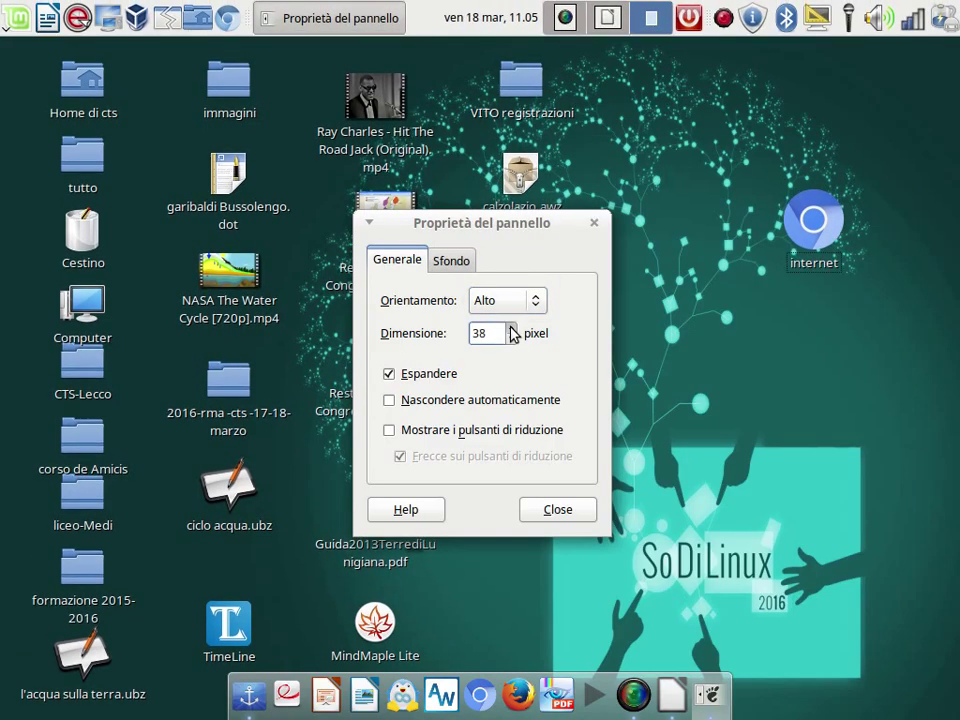
{"action": "left_click", "coordinate": [511, 327]}
{"action": "left_click", "coordinate": [511, 327]}
{"action": "left_click", "coordinate": [511, 327]}
{"action": "left_click", "coordinate": [511, 327]}
{"action": "left_click", "coordinate": [511, 327]}
{"action": "left_click", "coordinate": [511, 327]}
{"action": "left_click", "coordinate": [511, 327]}
{"action": "left_click", "coordinate": [511, 327]}
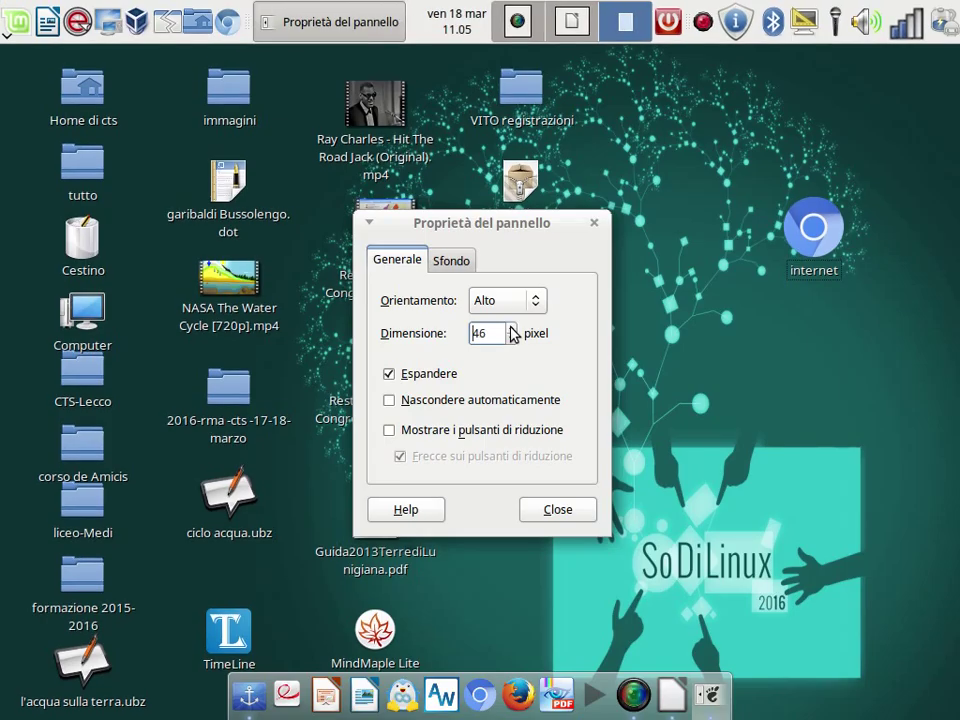
{"action": "left_click", "coordinate": [511, 327]}
{"action": "left_click", "coordinate": [511, 327]}
{"action": "left_click", "coordinate": [511, 327]}
{"action": "left_click", "coordinate": [511, 327]}
{"action": "left_click", "coordinate": [511, 327]}
{"action": "left_click", "coordinate": [511, 327]}
{"action": "left_click", "coordinate": [511, 327]}
{"action": "left_click", "coordinate": [511, 327]}
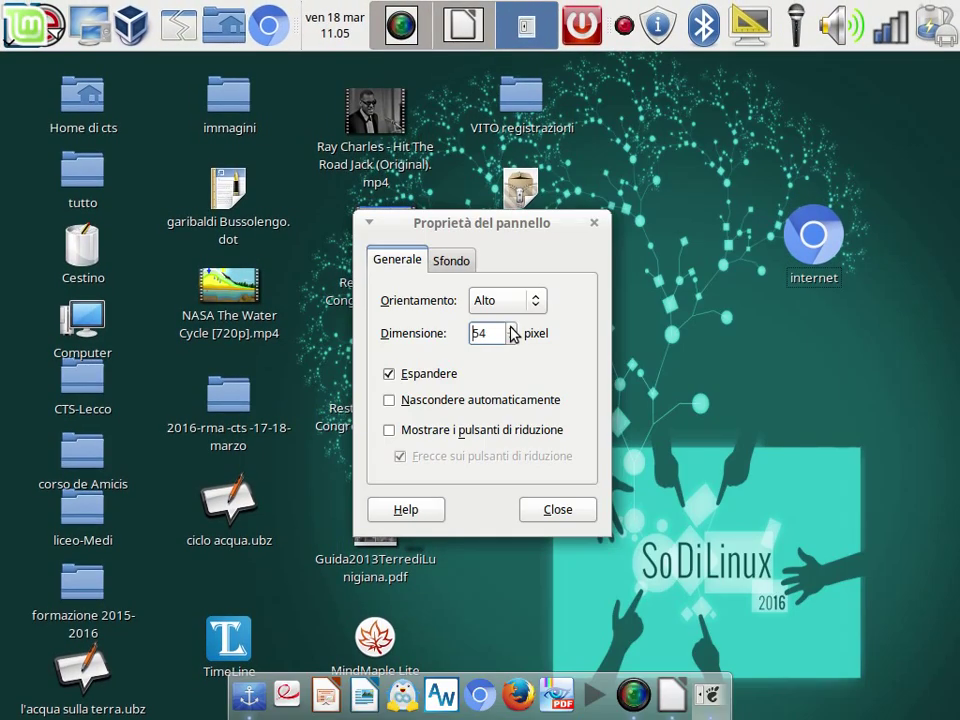
{"action": "left_click", "coordinate": [511, 327]}
{"action": "left_click", "coordinate": [511, 327]}
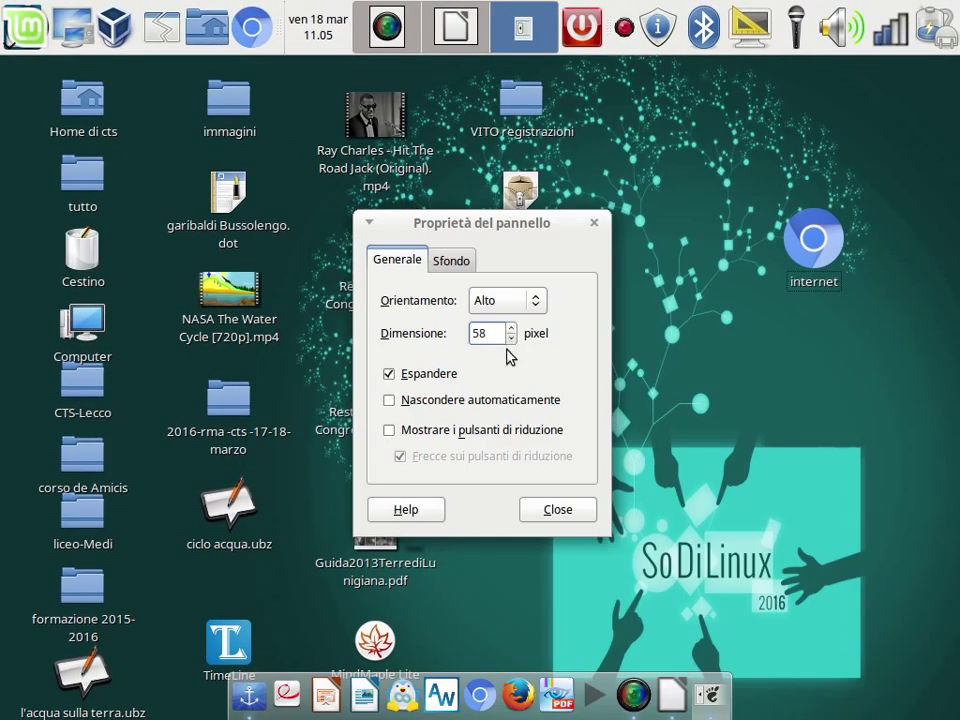
Step: Reduce the panel size to 39 pixels
{"action": "left_click", "coordinate": [513, 341]}
{"action": "left_click", "coordinate": [513, 341]}
{"action": "left_click", "coordinate": [512, 340]}
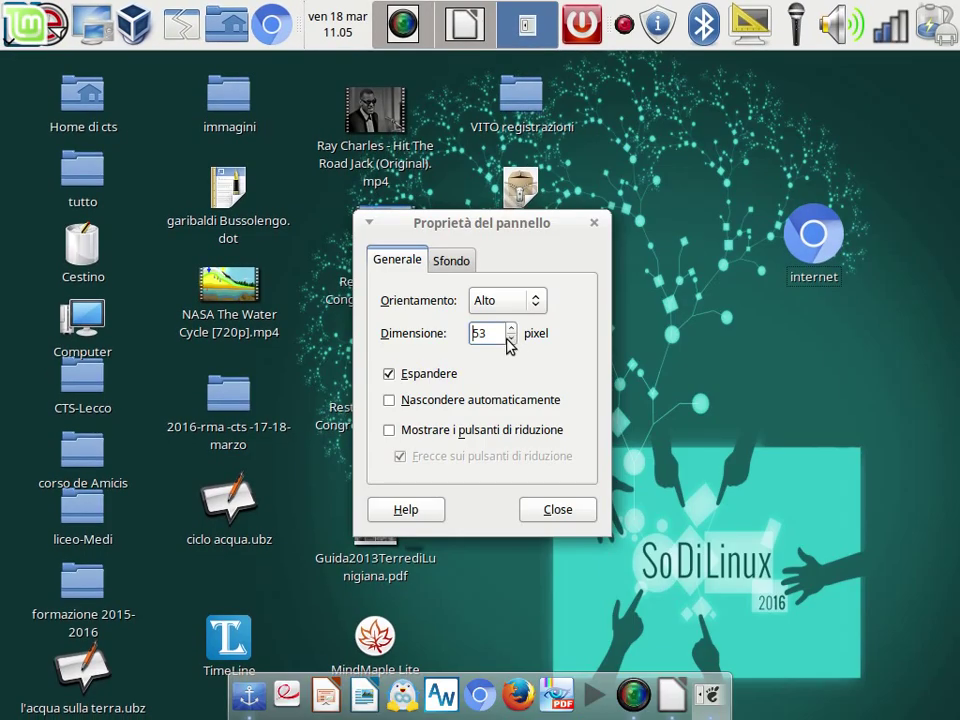
{"action": "left_click", "coordinate": [512, 340]}
{"action": "left_click", "coordinate": [512, 340]}
{"action": "left_click", "coordinate": [512, 340]}
{"action": "left_click", "coordinate": [512, 340]}
{"action": "left_click", "coordinate": [512, 340]}
{"action": "left_click", "coordinate": [511, 340]}
{"action": "left_click", "coordinate": [511, 340]}
{"action": "left_click", "coordinate": [511, 340]}
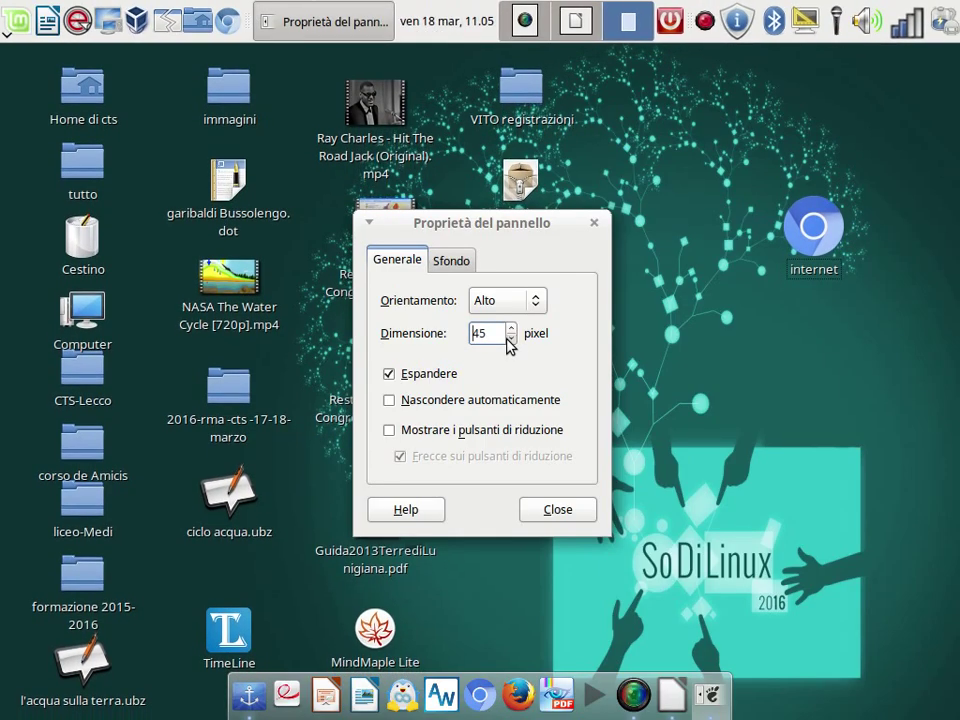
{"action": "left_click", "coordinate": [511, 340]}
{"action": "left_click", "coordinate": [511, 340]}
{"action": "left_click", "coordinate": [511, 340]}
{"action": "left_click", "coordinate": [511, 340]}
{"action": "left_click", "coordinate": [511, 340]}
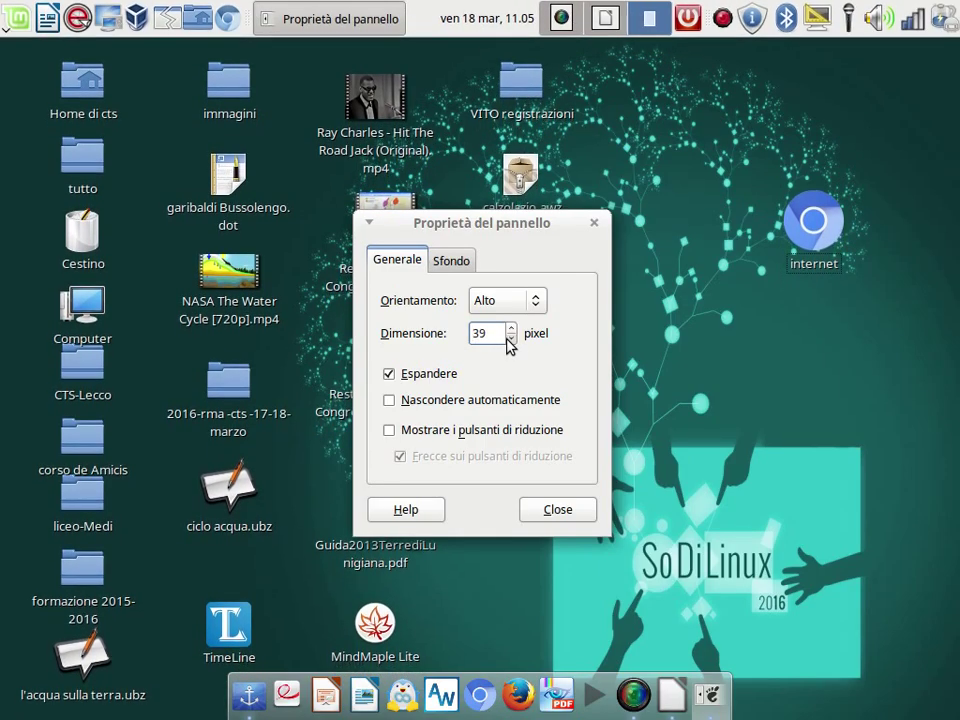
Step: Enable automatic hiding (Nascondere automaticamente) for the panel and close its properties
{"action": "left_click", "coordinate": [392, 401]}
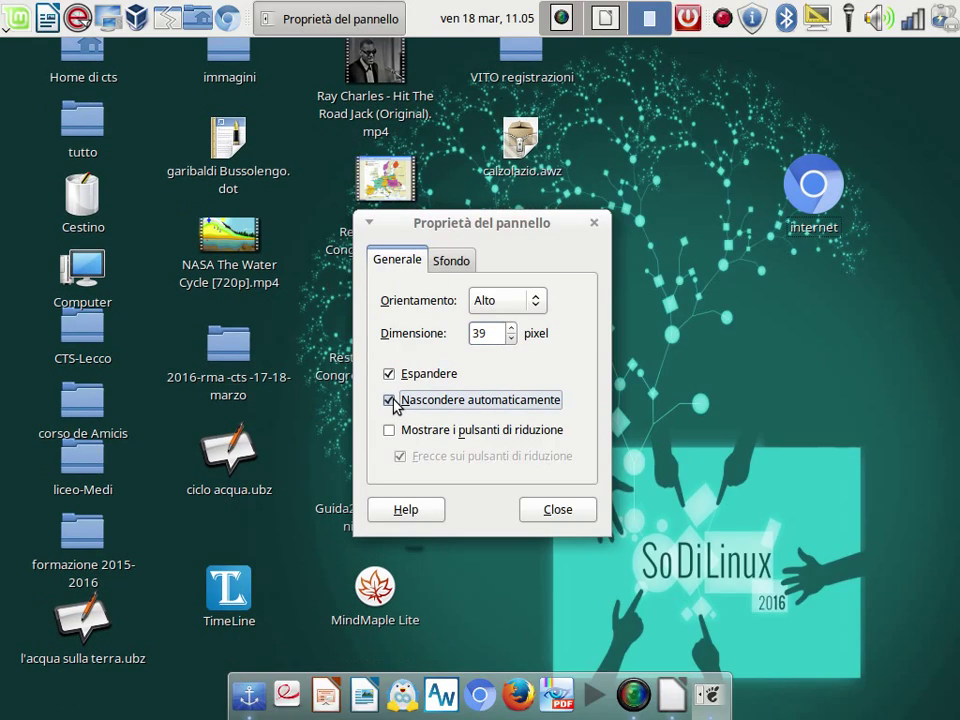
{"action": "left_click", "coordinate": [582, 507]}
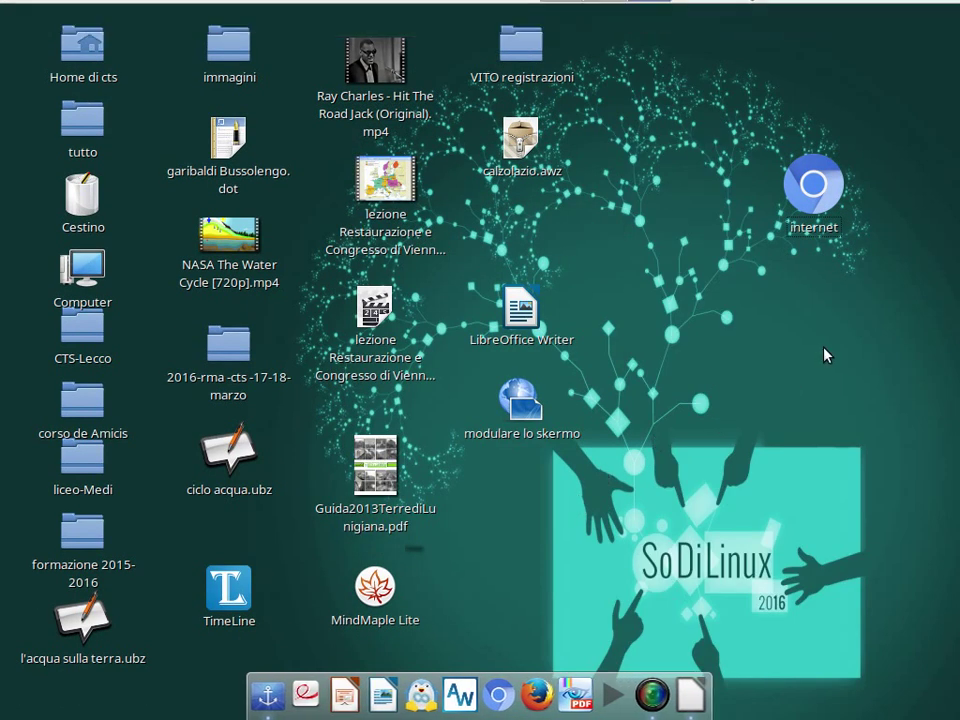
Step: Quit the Docky dock
{"action": "right_click", "coordinate": [269, 690]}
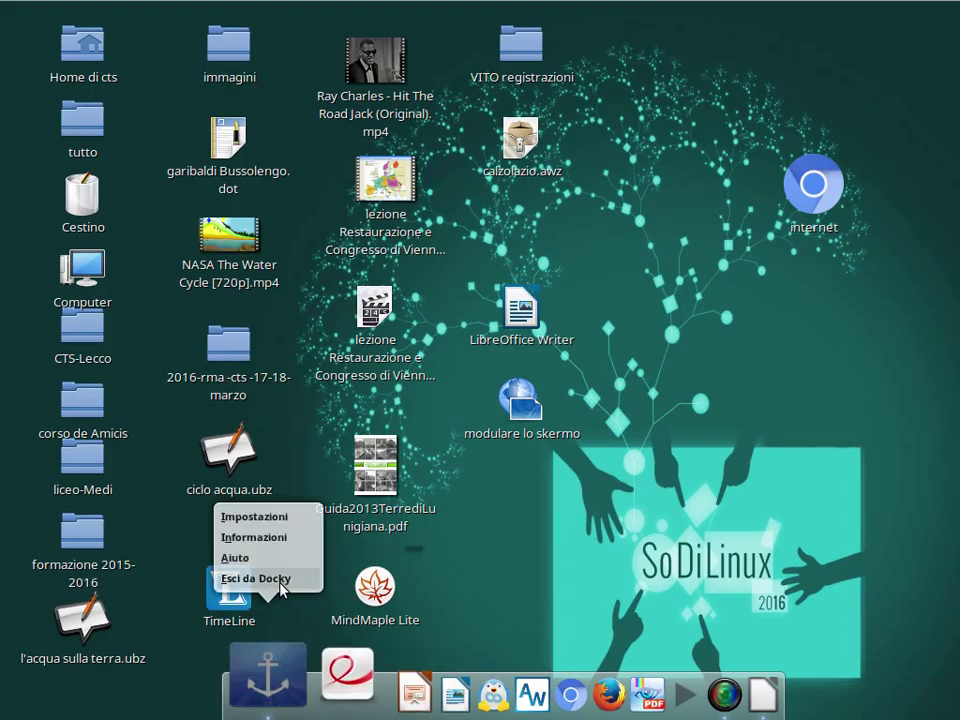
{"action": "left_click", "coordinate": [262, 578]}
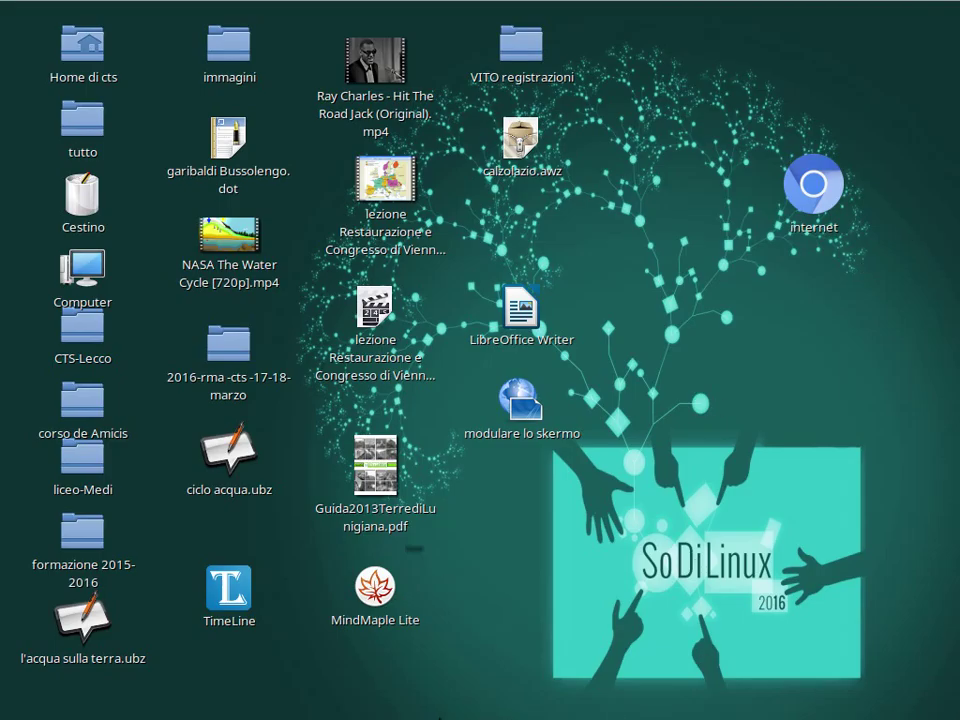
Step: View the panel window list's preferences and close them
{"action": "right_click", "coordinate": [364, 15]}
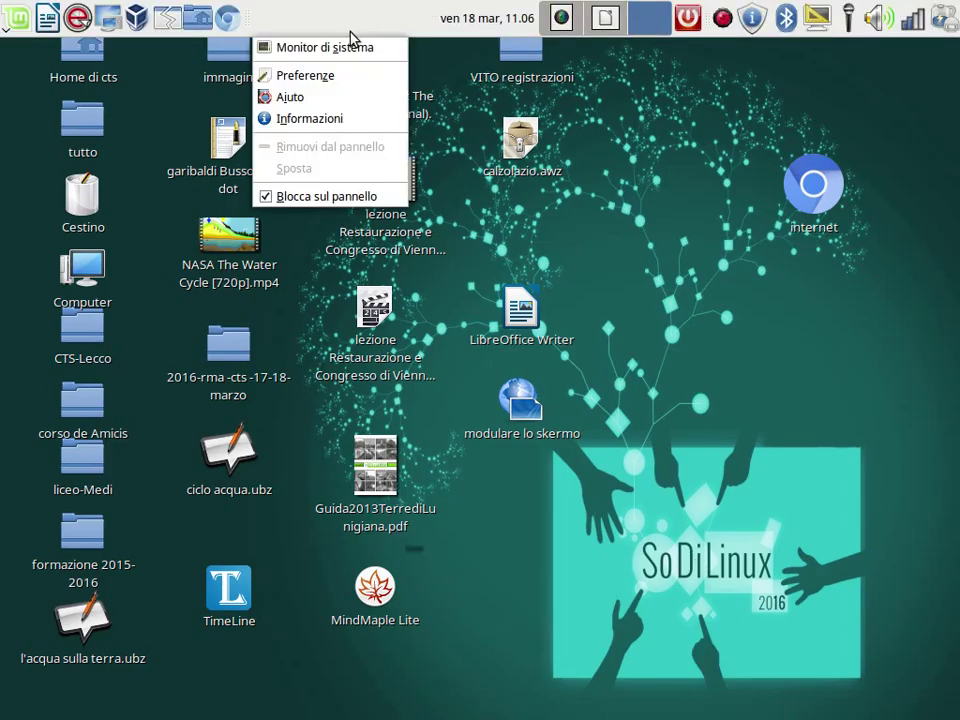
{"action": "left_click", "coordinate": [290, 75]}
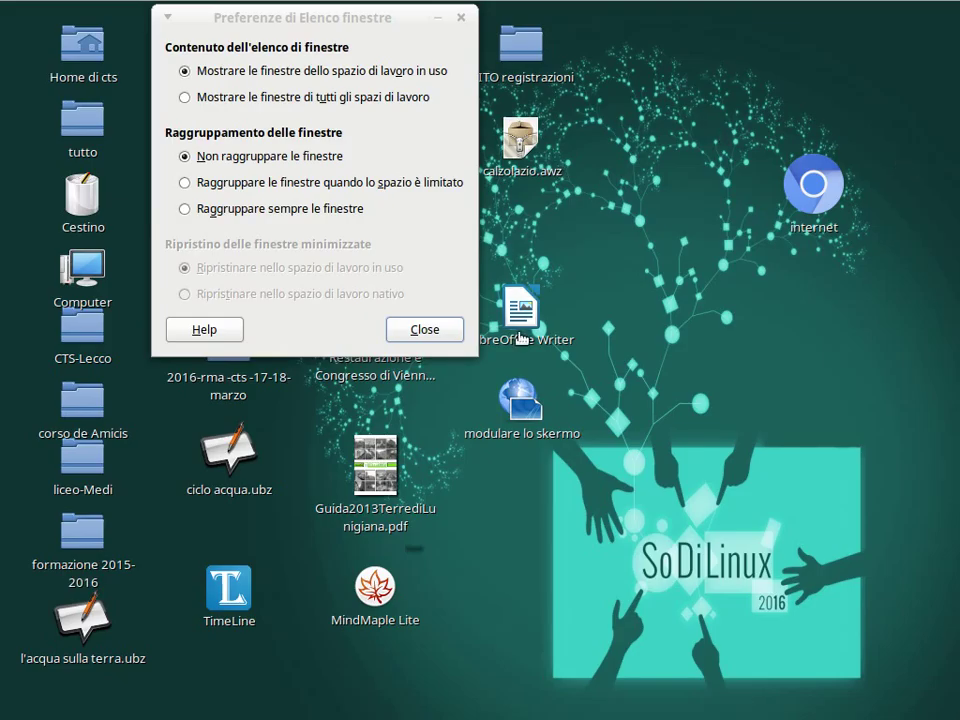
{"action": "left_click", "coordinate": [456, 336]}
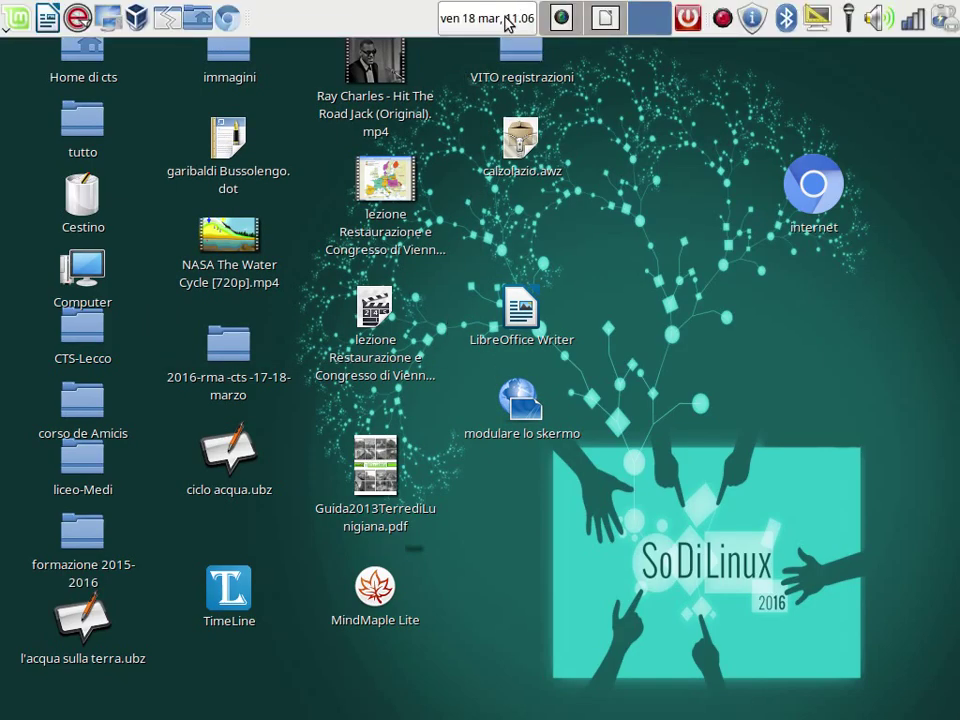
Step: View the panel clock's preferences (Preferenze di Orologio) and close them
{"action": "right_click", "coordinate": [535, 37]}
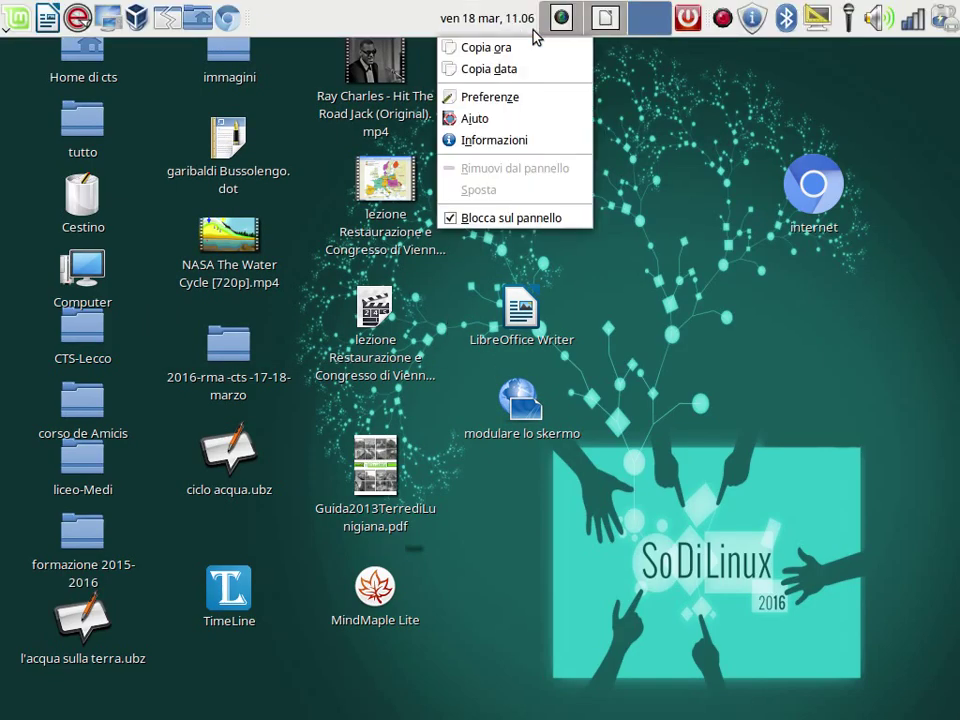
{"action": "left_click", "coordinate": [510, 98]}
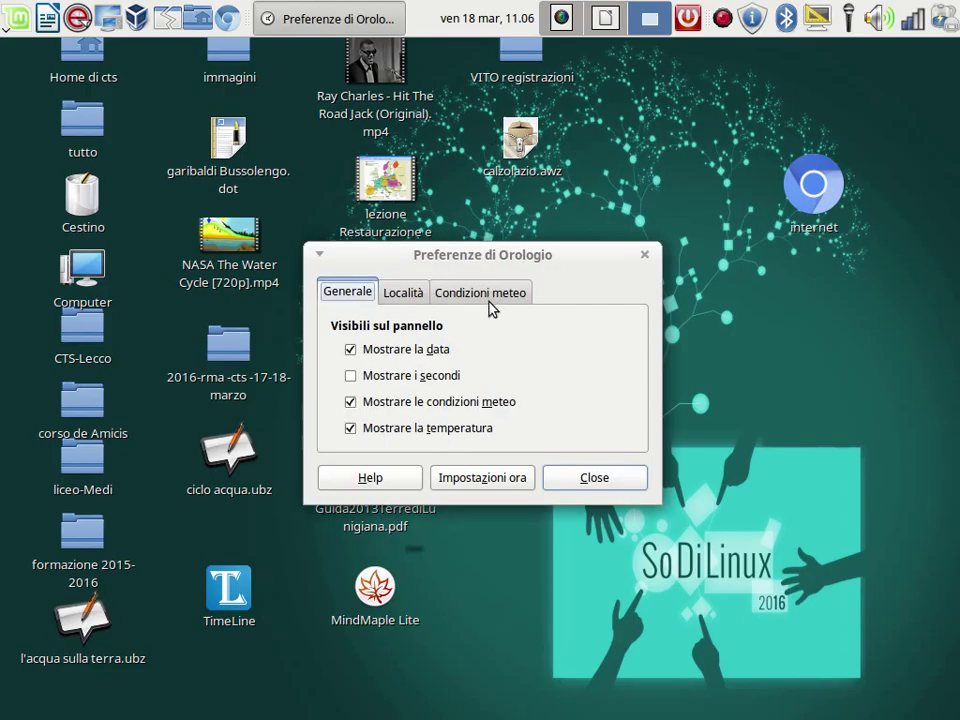
{"action": "left_click", "coordinate": [643, 254]}
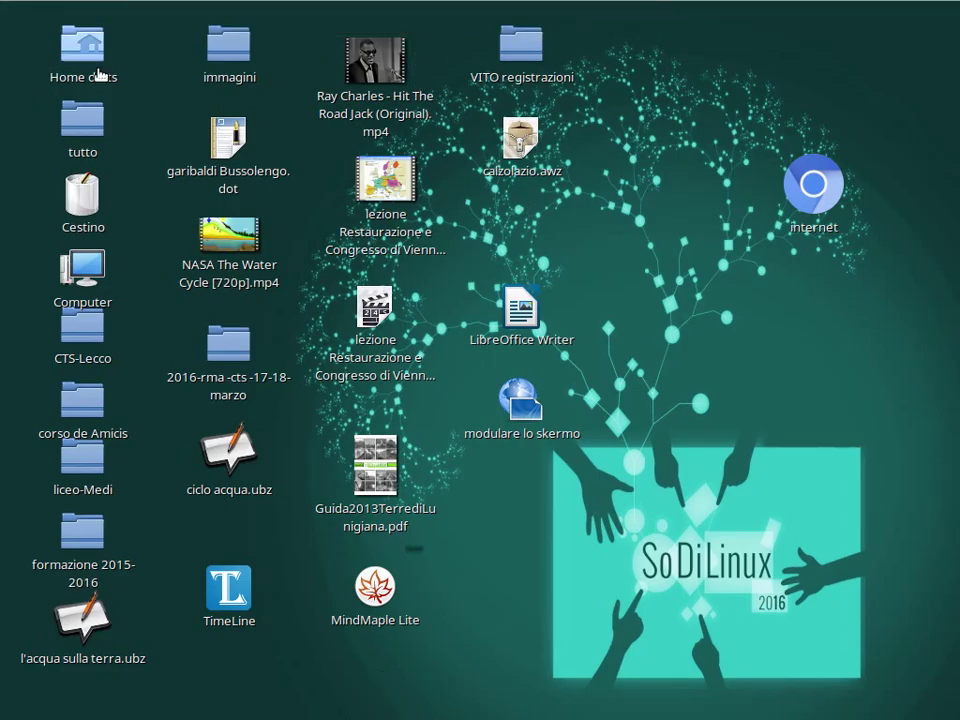
Step: Launch Docky from the Accessori applications
{"action": "left_click", "coordinate": [18, 17]}
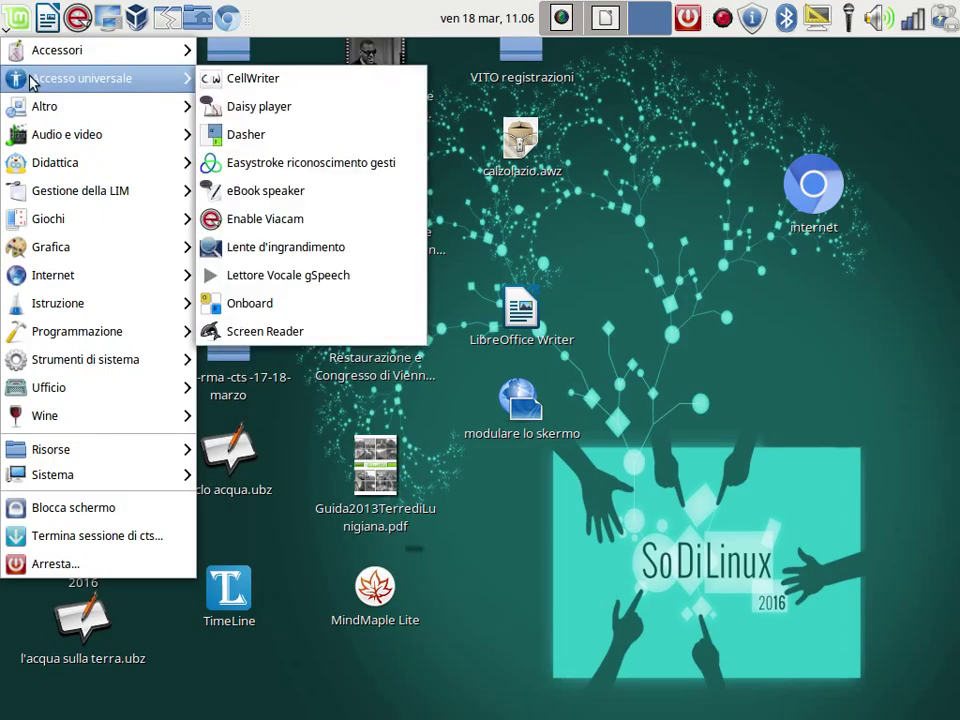
{"action": "mouse_move", "coordinate": [130, 50]}
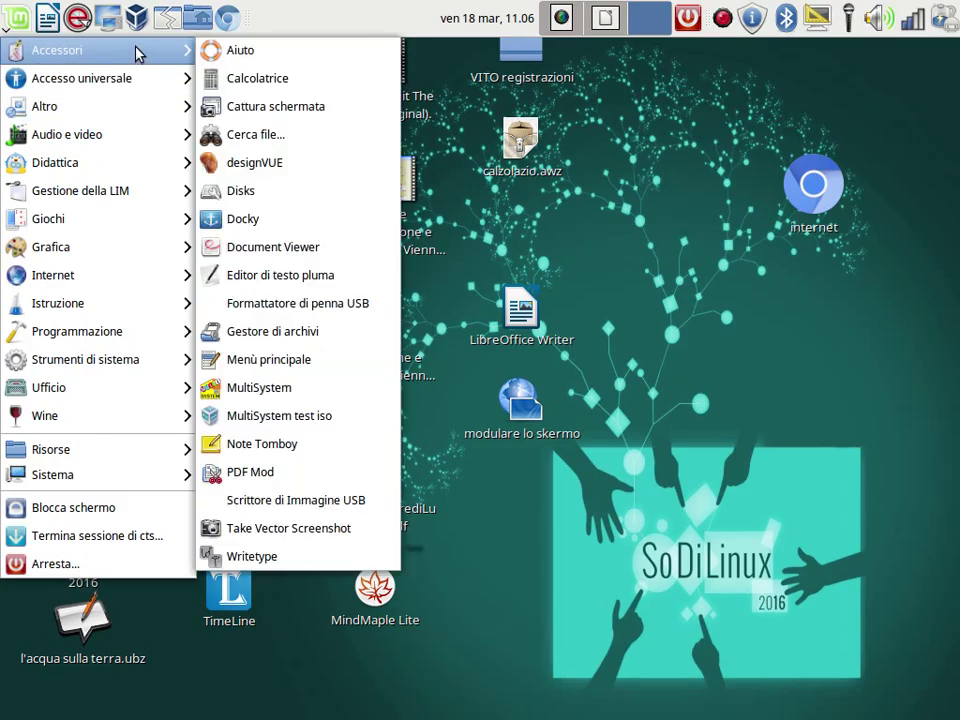
{"action": "left_click", "coordinate": [318, 230]}
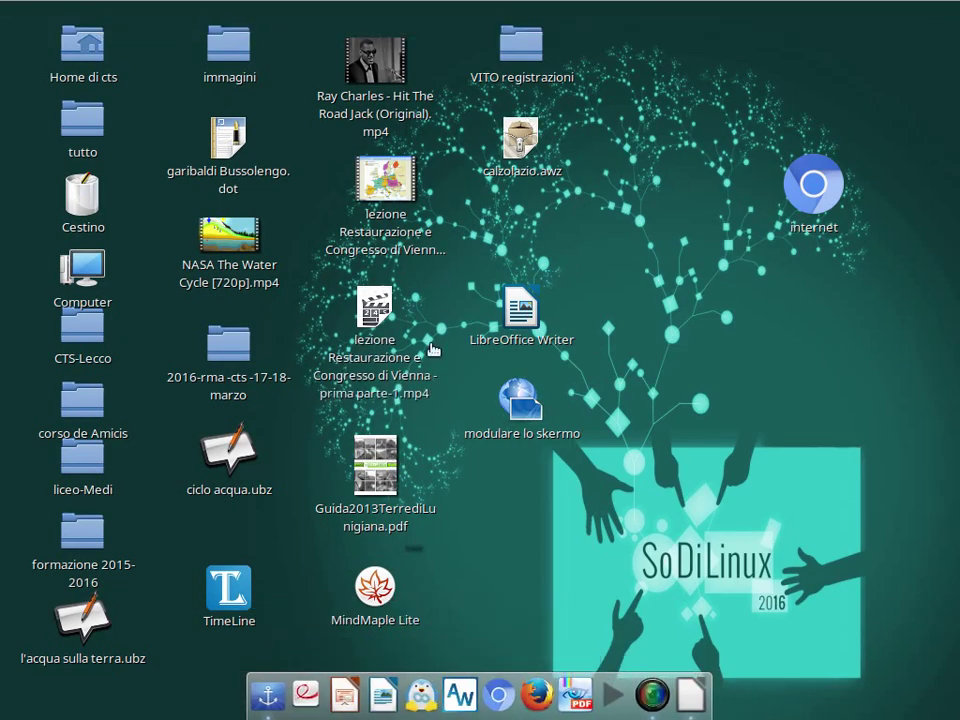
Step: Open the desktop settings (Impostazioni del desktop) from the system preferences
{"action": "mouse_move", "coordinate": [285, 8]}
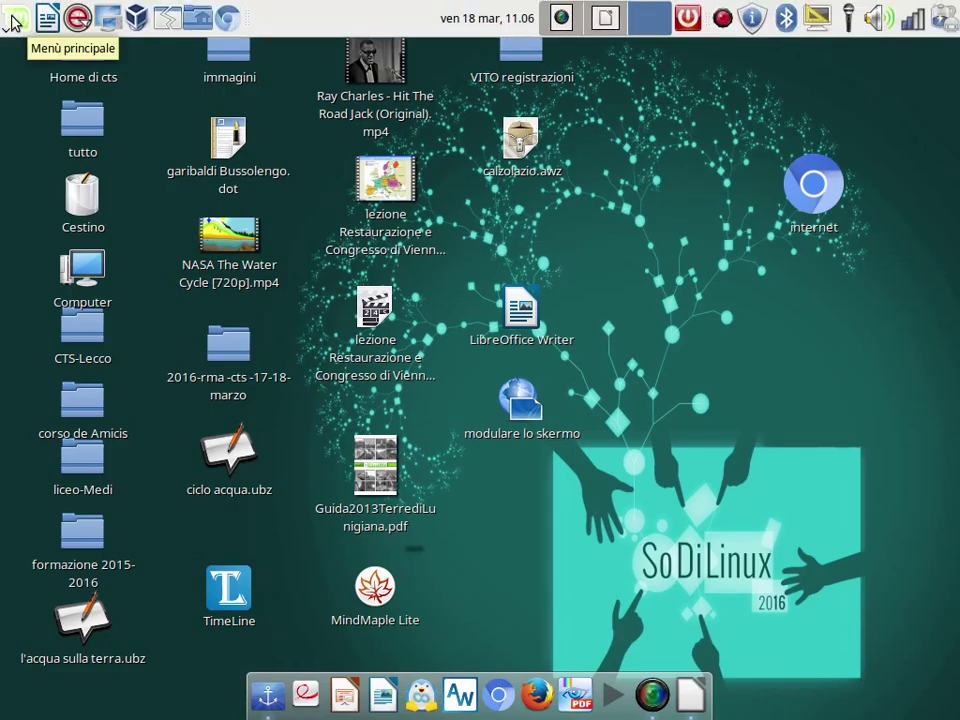
{"action": "left_click", "coordinate": [14, 20]}
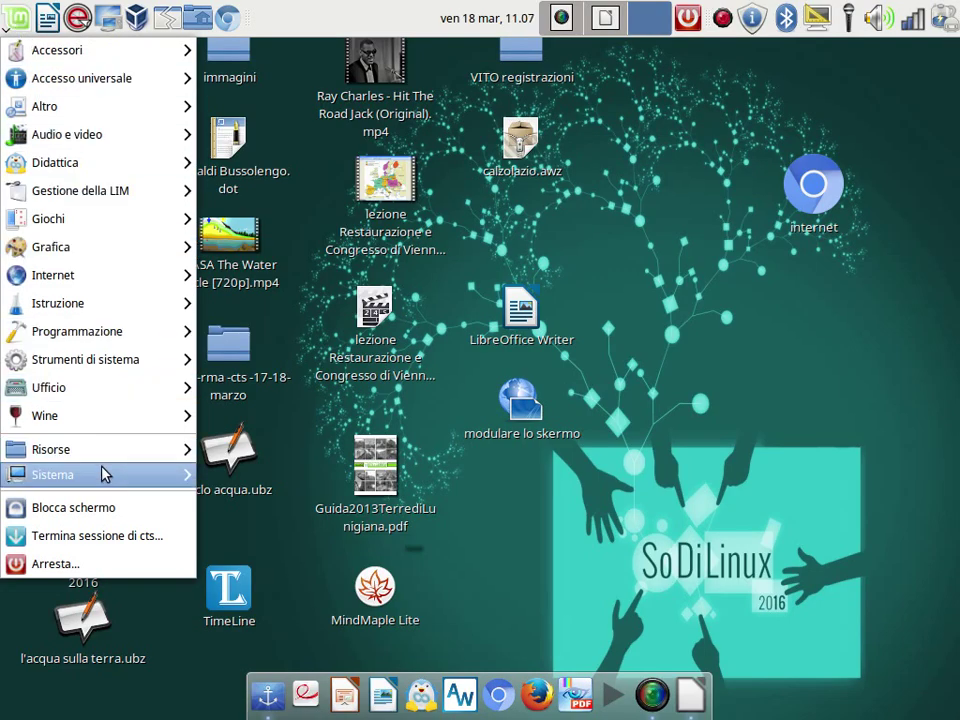
{"action": "mouse_move", "coordinate": [103, 468]}
{"action": "mouse_move", "coordinate": [314, 479]}
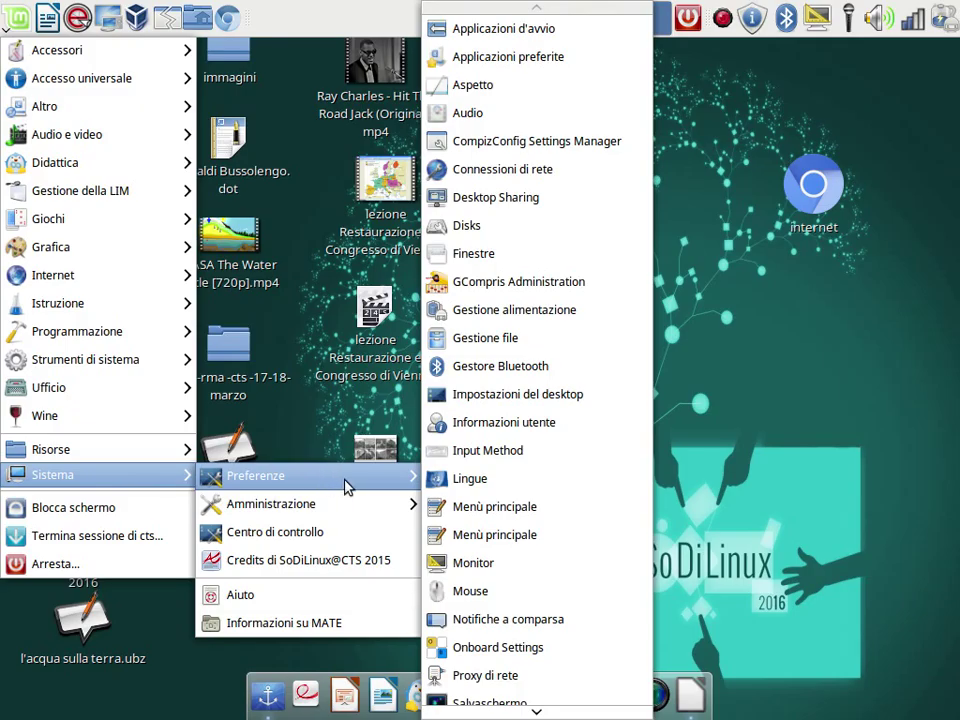
{"action": "left_click", "coordinate": [475, 396]}
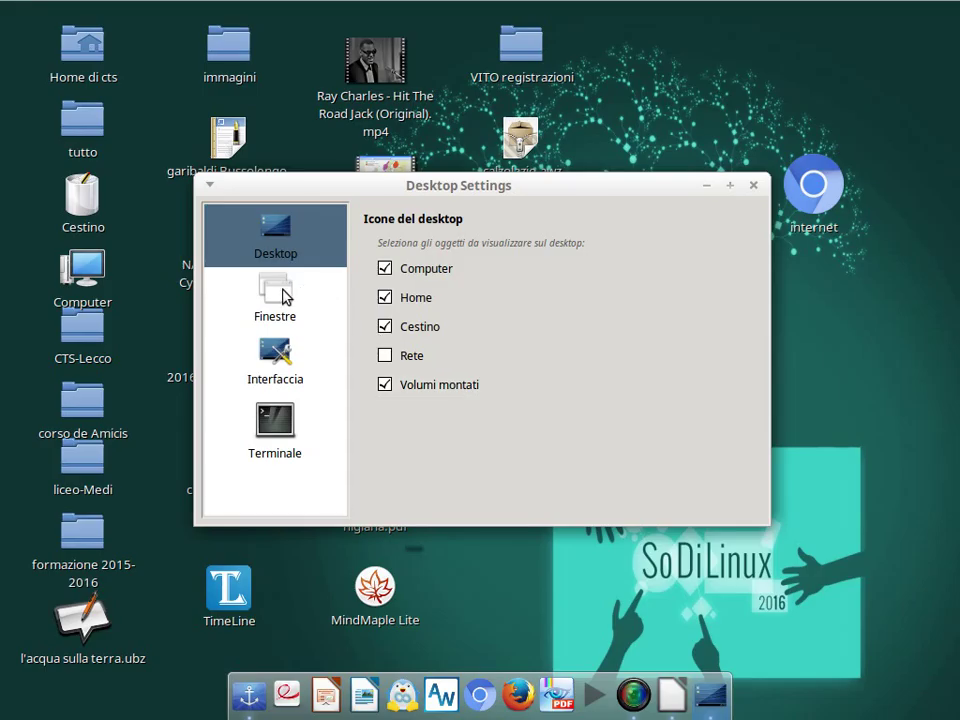
Step: View the Finestre settings and move the Desktop Settings window around the desktop
{"action": "left_click", "coordinate": [282, 297]}
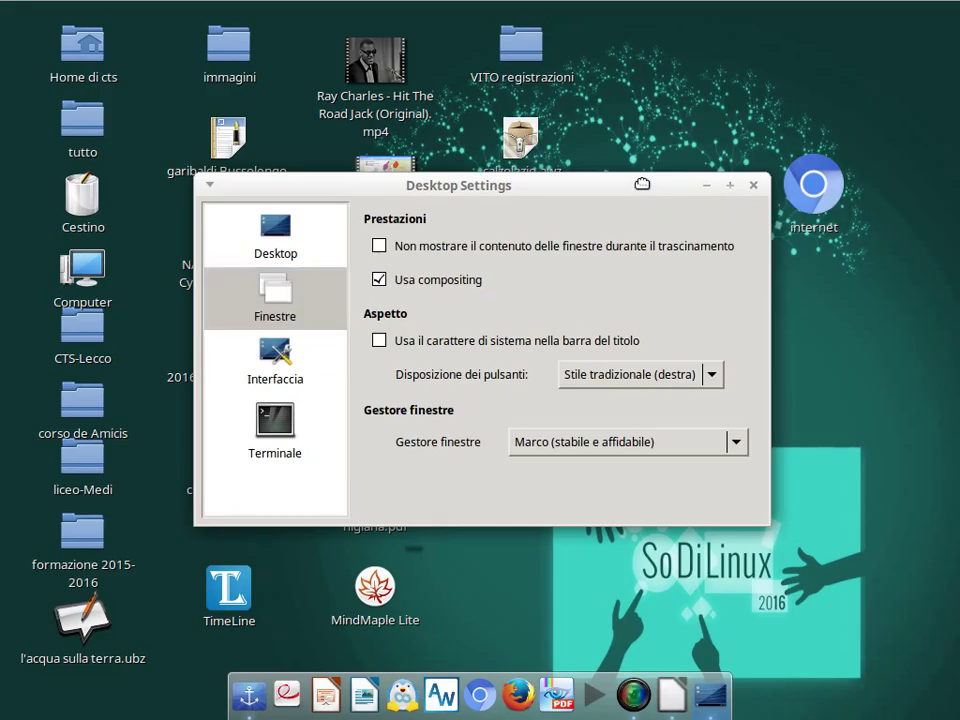
{"action": "left_click_drag", "start_coordinate": [645, 188], "coordinate": [706, 154]}
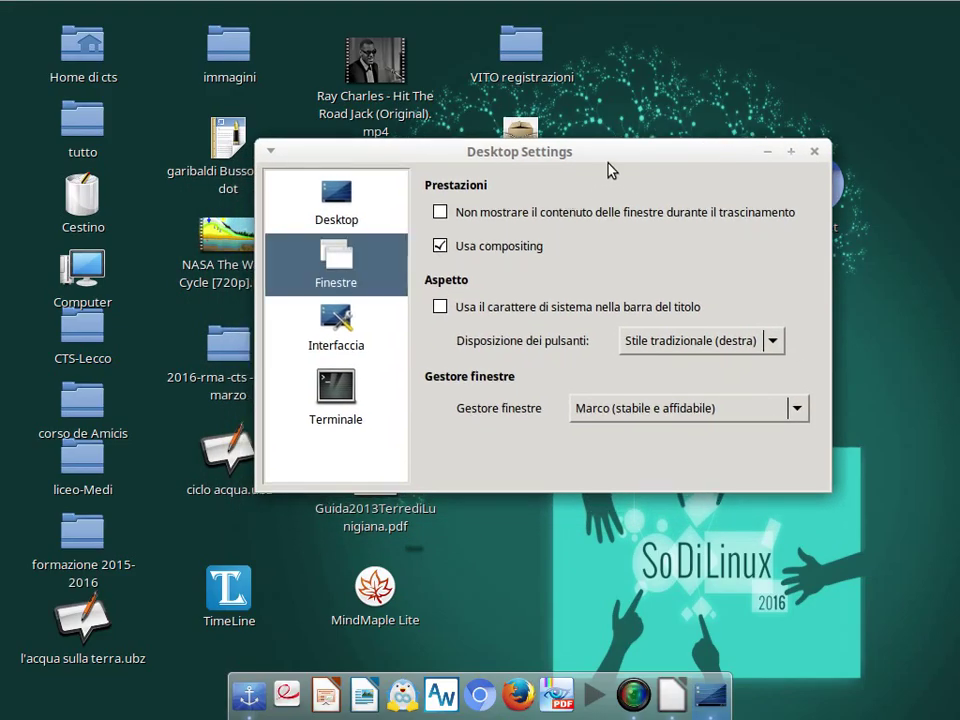
{"action": "left_click_drag", "start_coordinate": [609, 170], "coordinate": [627, 190]}
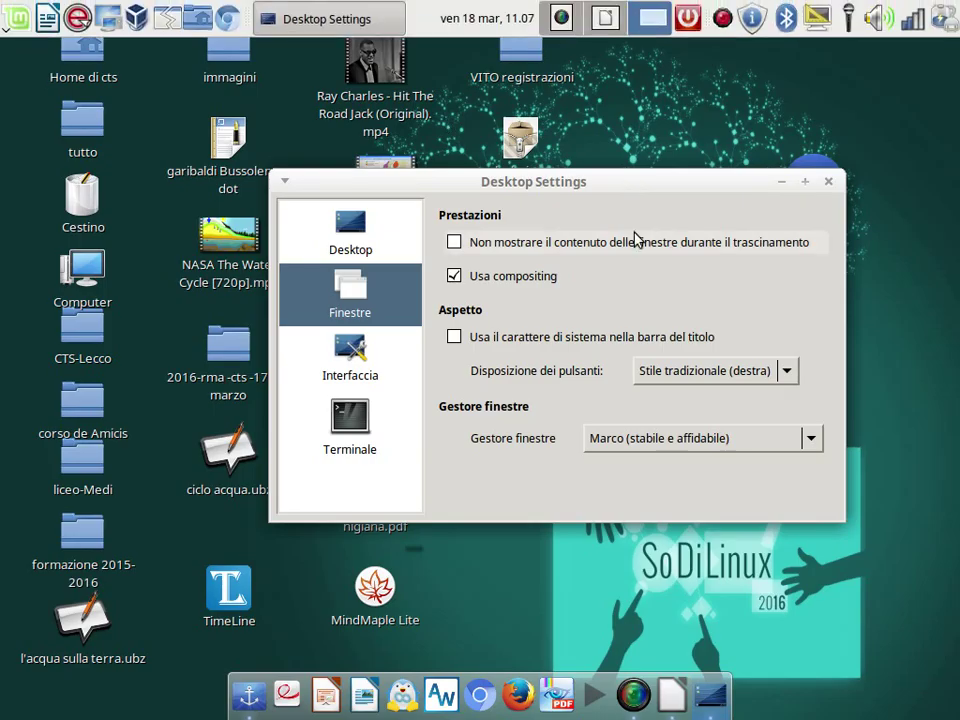
Step: Hide the Cestino, Home, Computer and Volumi montati icons on the desktop
{"action": "left_click", "coordinate": [367, 230]}
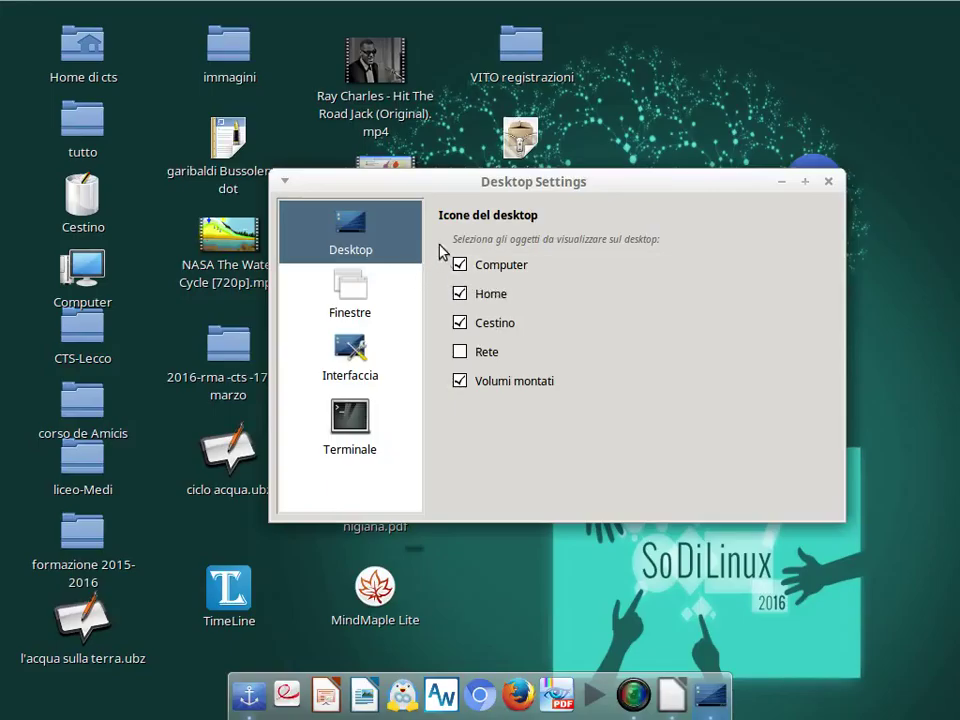
{"action": "left_click", "coordinate": [460, 323]}
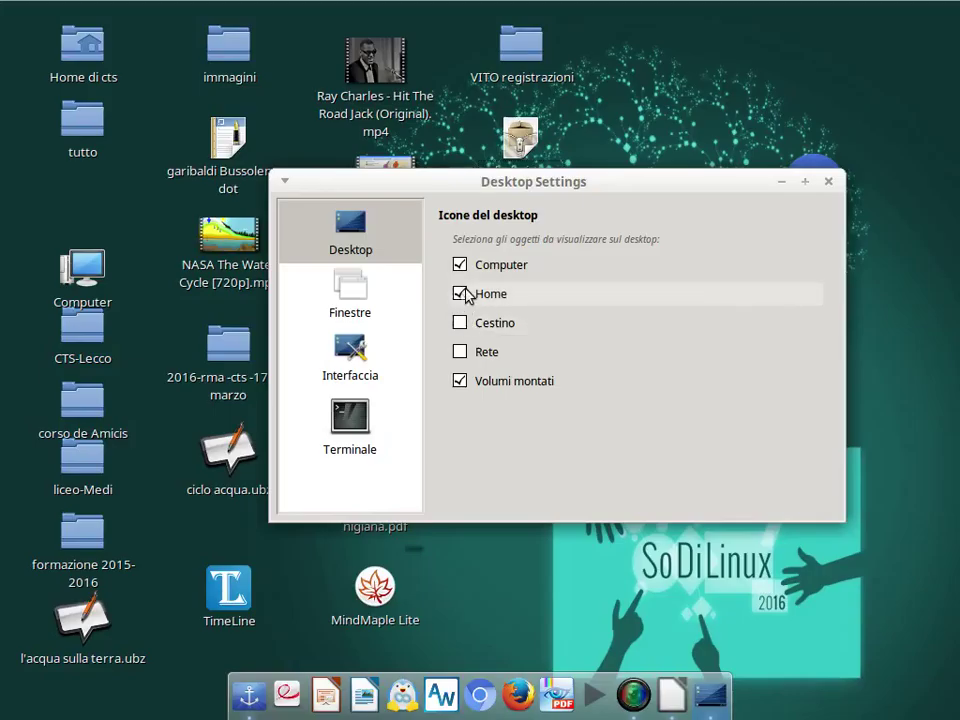
{"action": "left_click", "coordinate": [460, 295]}
{"action": "left_click", "coordinate": [459, 380]}
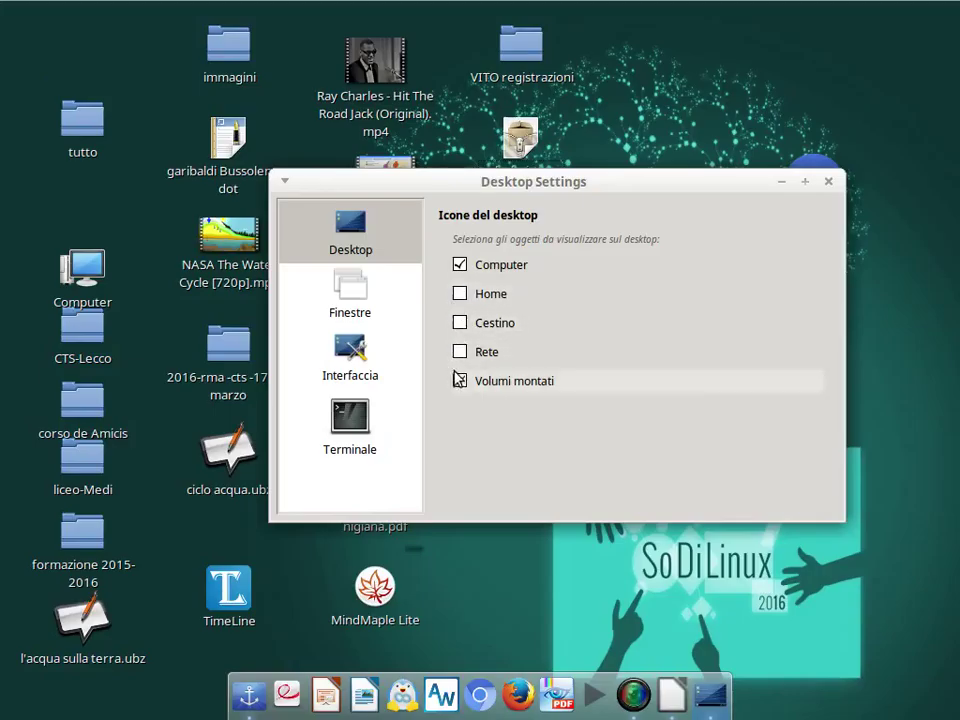
{"action": "left_click", "coordinate": [459, 380]}
{"action": "left_click", "coordinate": [459, 264]}
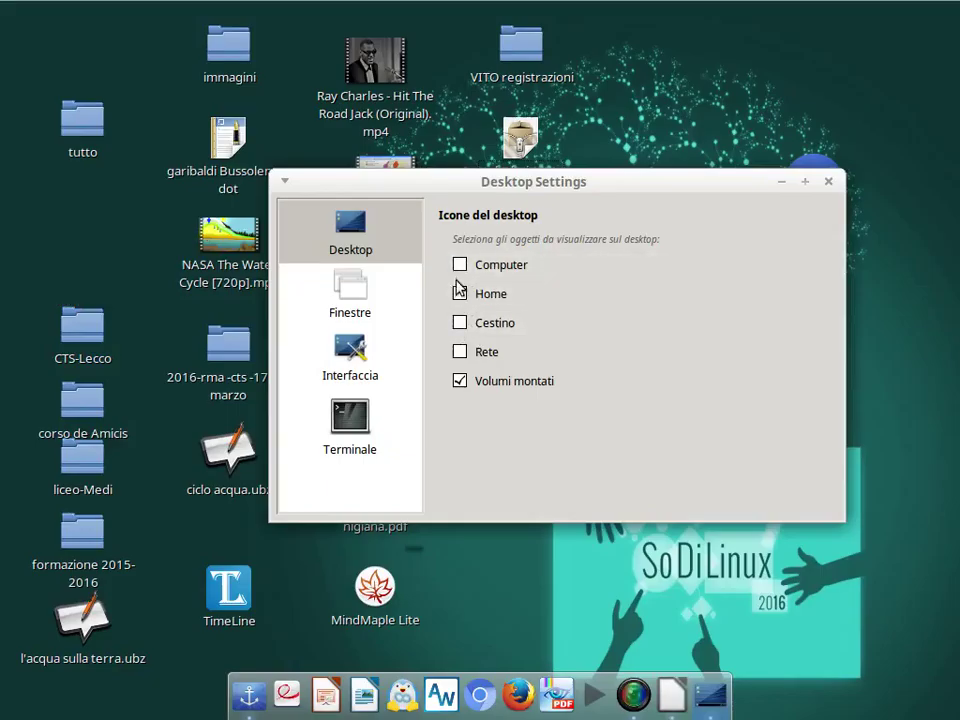
{"action": "left_click", "coordinate": [460, 381]}
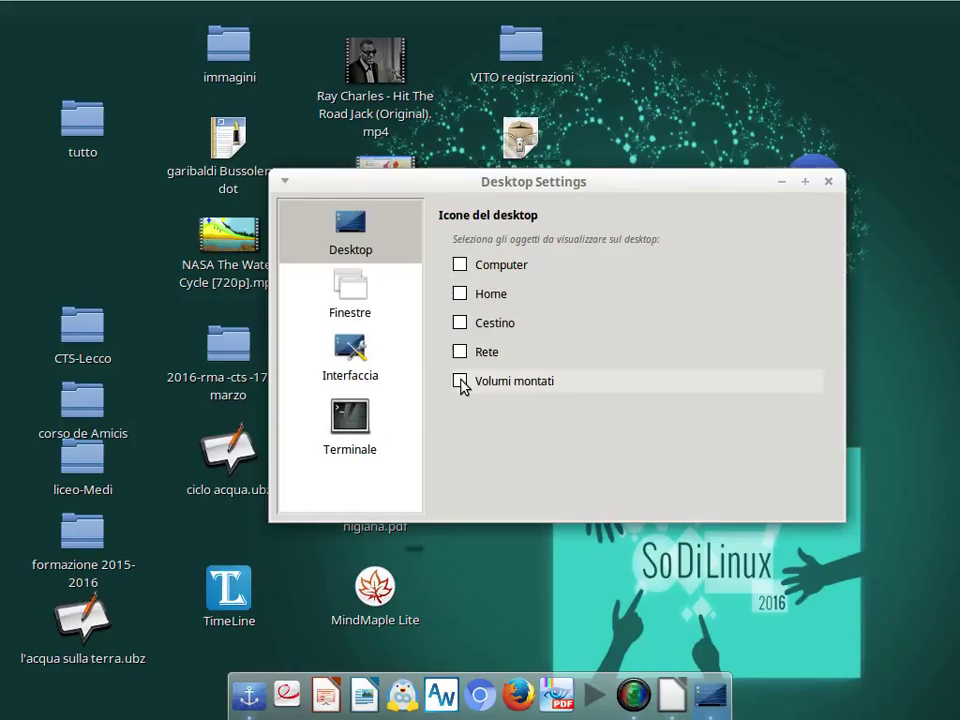
Step: Show the Volumi montati, Cestino, Home and Computer icons on the desktop again and close Desktop Settings
{"action": "left_click", "coordinate": [460, 381]}
{"action": "left_click", "coordinate": [459, 323]}
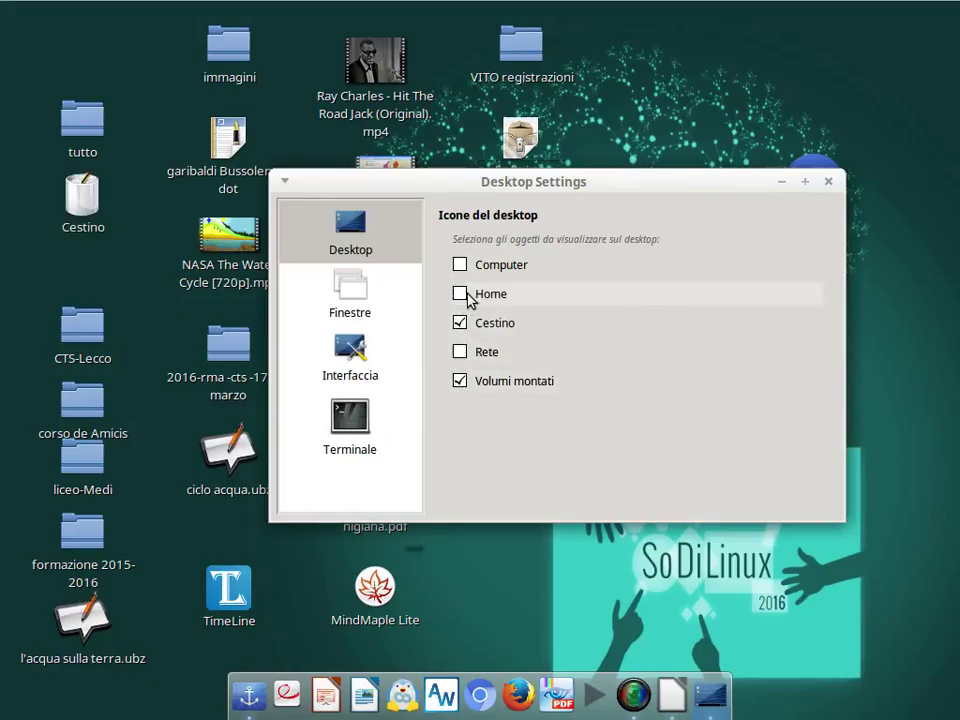
{"action": "left_click", "coordinate": [460, 294]}
{"action": "left_click", "coordinate": [460, 265]}
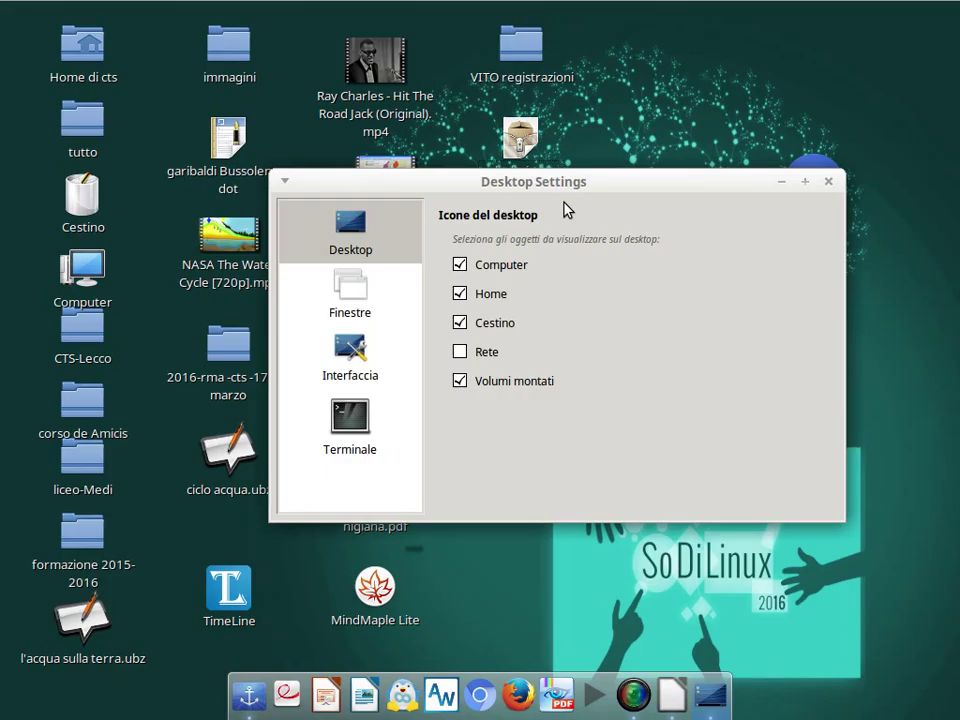
{"action": "left_click", "coordinate": [830, 182]}
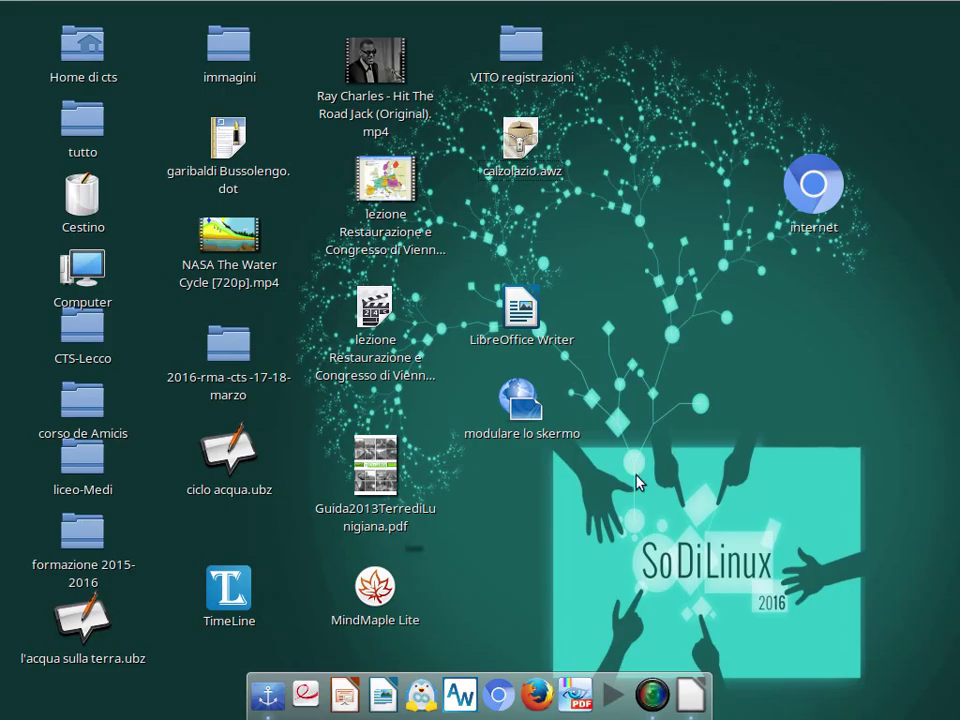
Step: Open Docky's settings and increase the dock's icon size to 101
{"action": "mouse_move", "coordinate": [313, 8]}
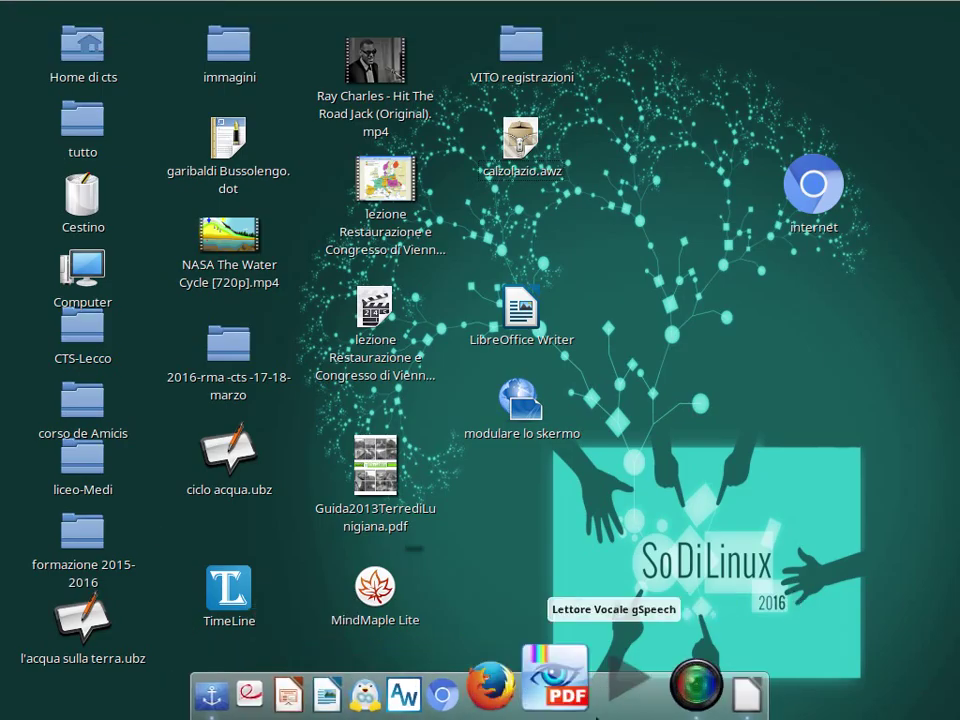
{"action": "right_click", "coordinate": [268, 680]}
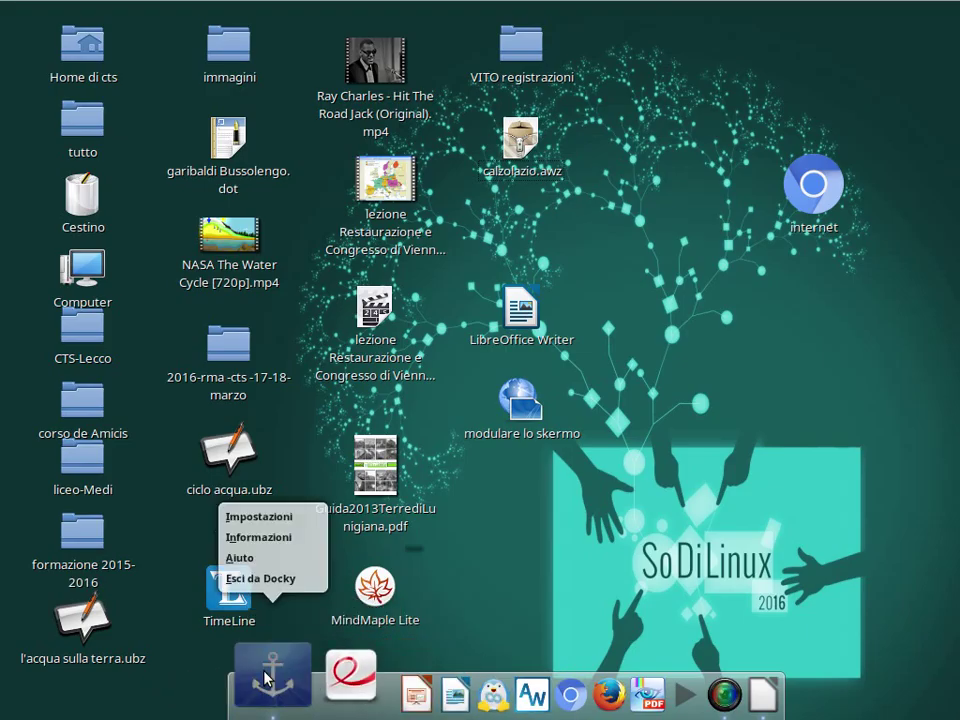
{"action": "left_click", "coordinate": [286, 518]}
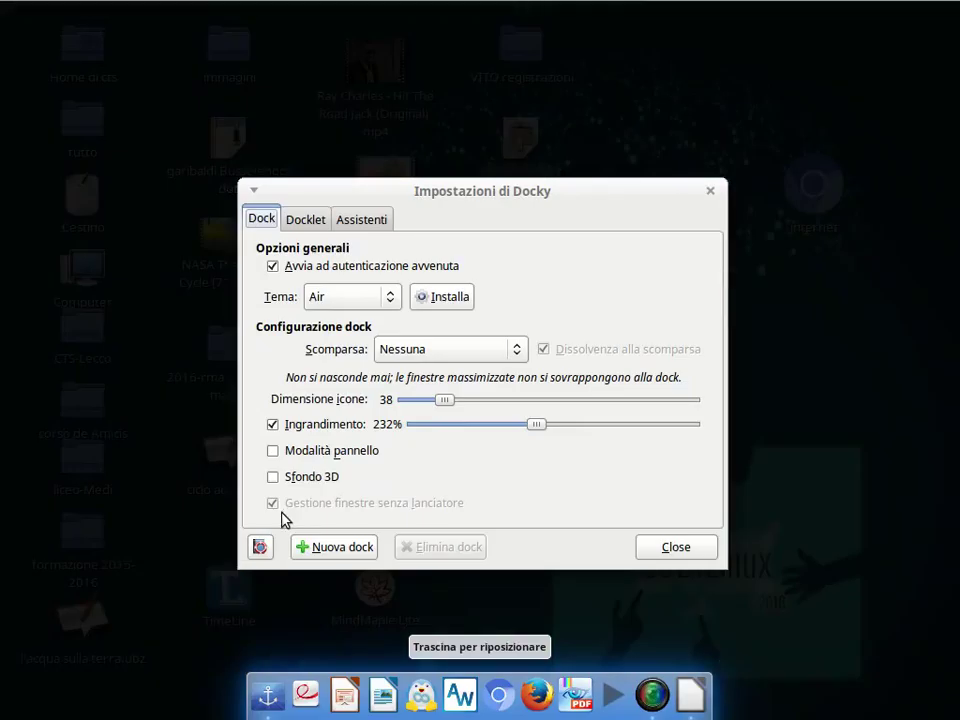
{"action": "left_click_drag", "start_coordinate": [445, 401], "coordinate": [612, 418]}
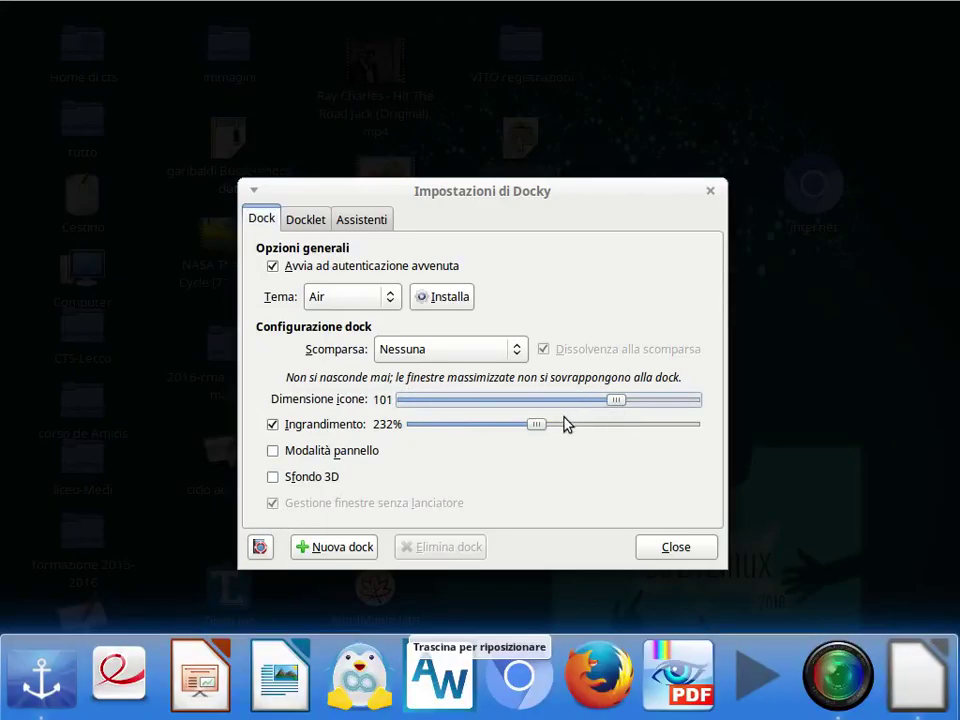
Step: Set the dock's magnification (Ingrandimento) to 323% and its hiding mode to Scomparsa automatica
{"action": "left_click_drag", "start_coordinate": [541, 426], "coordinate": [623, 428]}
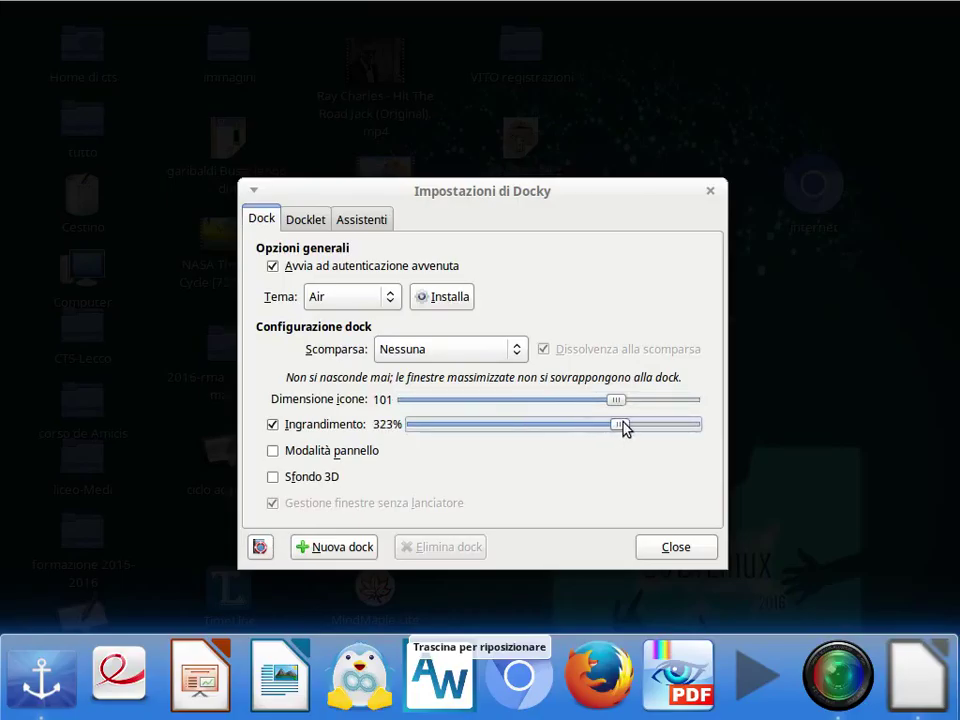
{"action": "left_click", "coordinate": [518, 349]}
{"action": "left_click", "coordinate": [516, 373]}
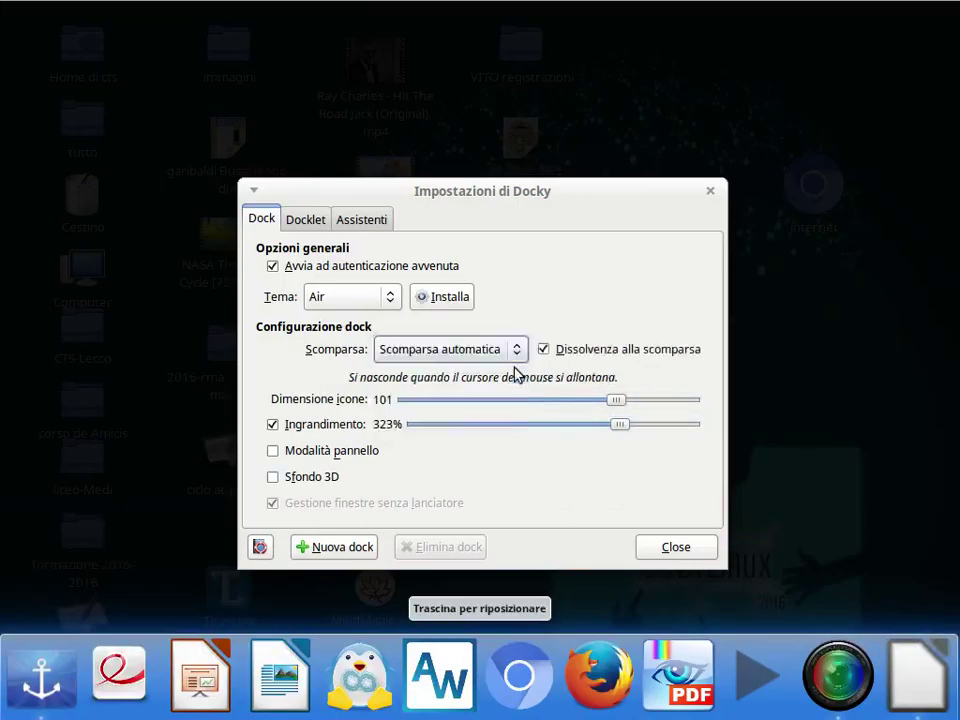
Step: Try the Glass theme for the dock and return it to Air
{"action": "left_click", "coordinate": [389, 302]}
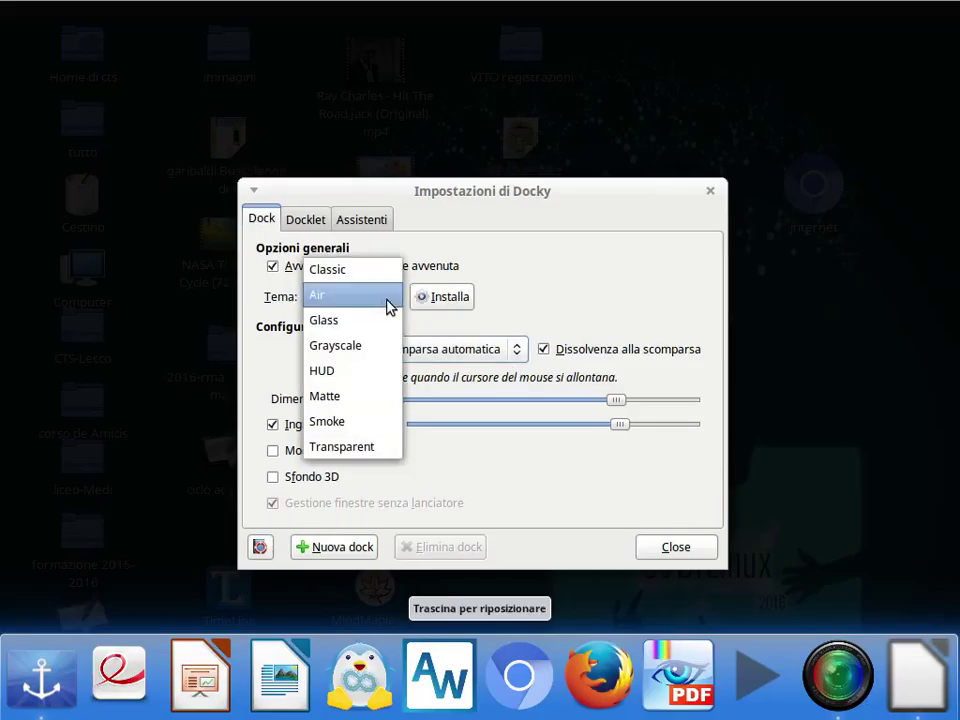
{"action": "left_click", "coordinate": [388, 318]}
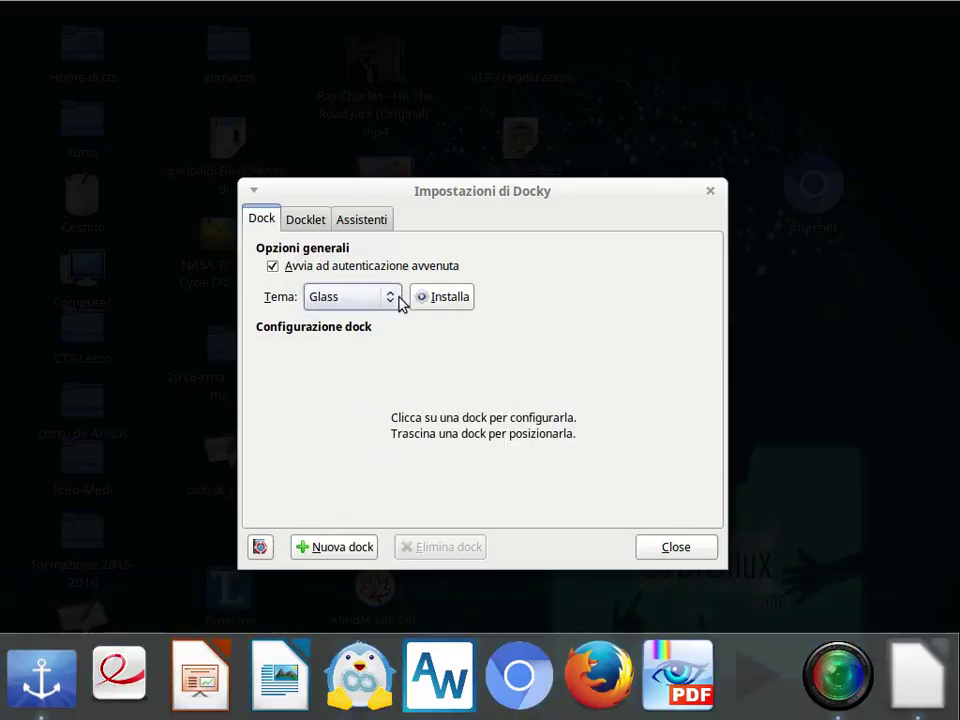
{"action": "left_click", "coordinate": [398, 302]}
{"action": "left_click", "coordinate": [389, 287]}
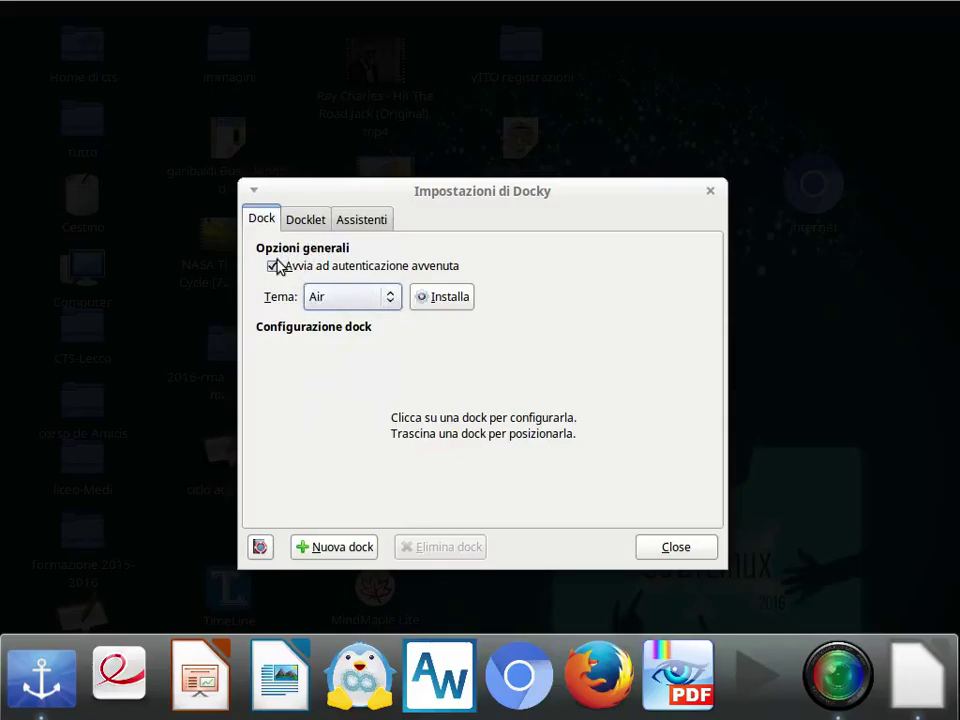
Step: Glance at the Docklet settings, try the Glass and Classic themes for the dock, and return it to Air
{"action": "left_click", "coordinate": [318, 222]}
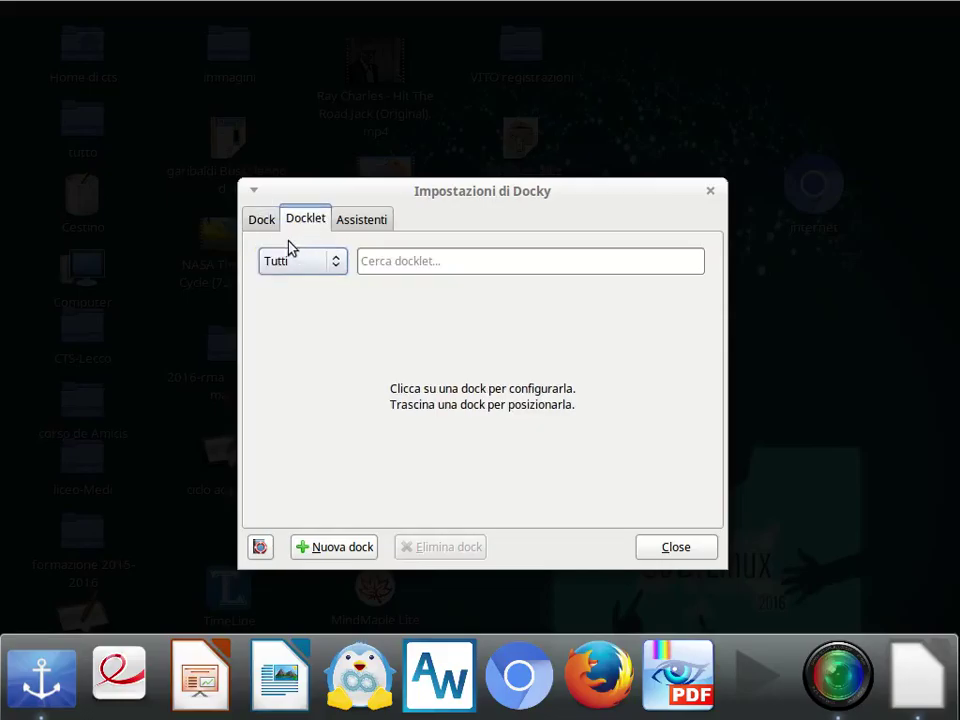
{"action": "left_click", "coordinate": [263, 222]}
{"action": "left_click", "coordinate": [393, 302]}
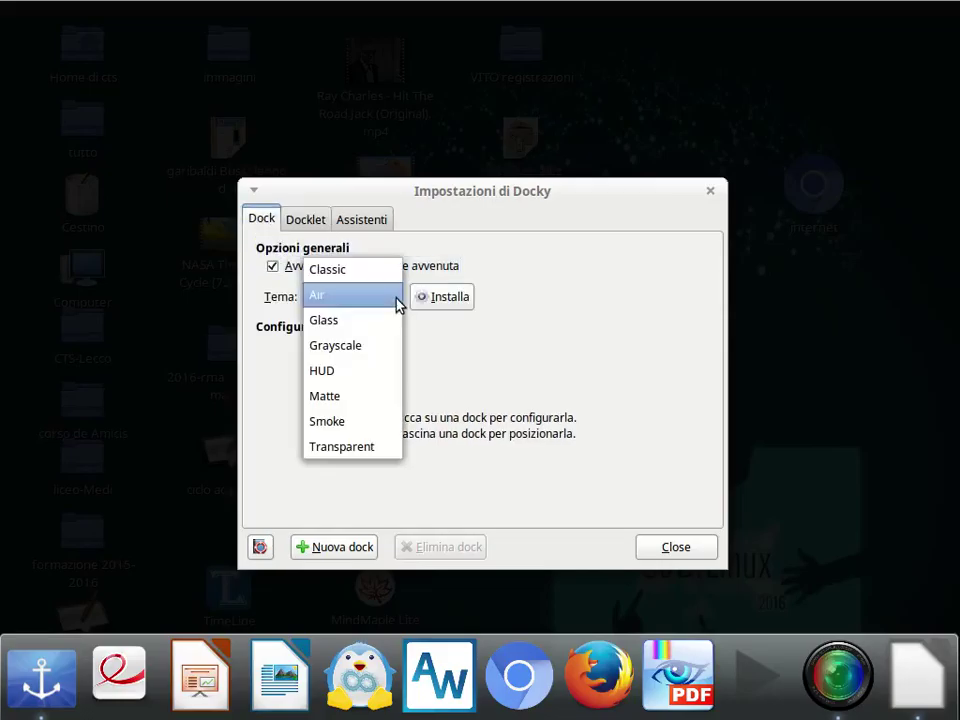
{"action": "left_click", "coordinate": [386, 322]}
{"action": "left_click", "coordinate": [398, 300]}
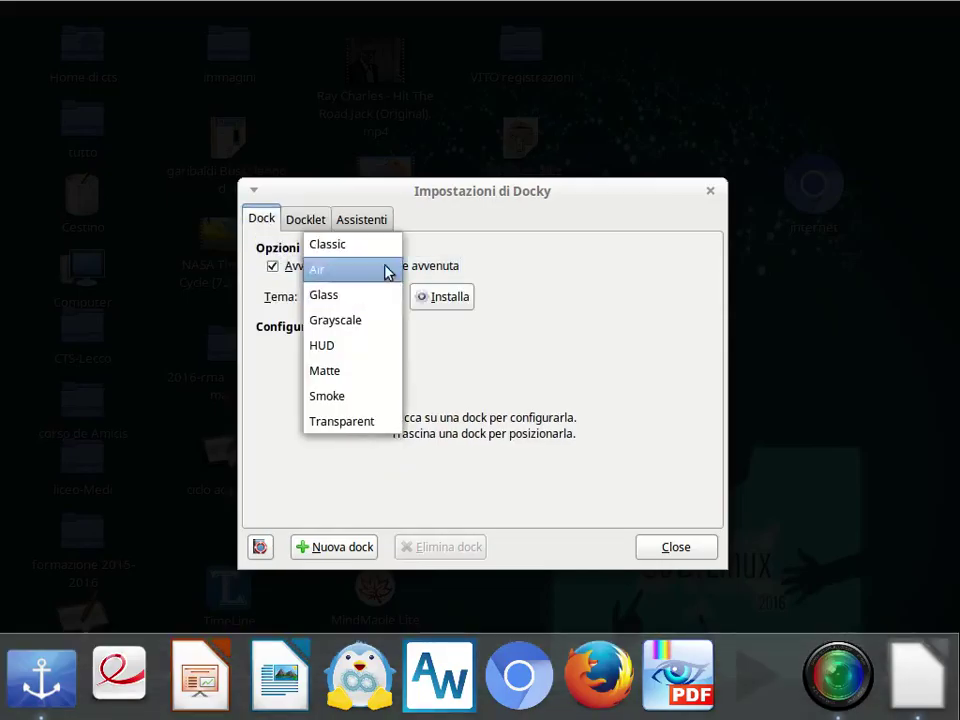
{"action": "left_click", "coordinate": [381, 246]}
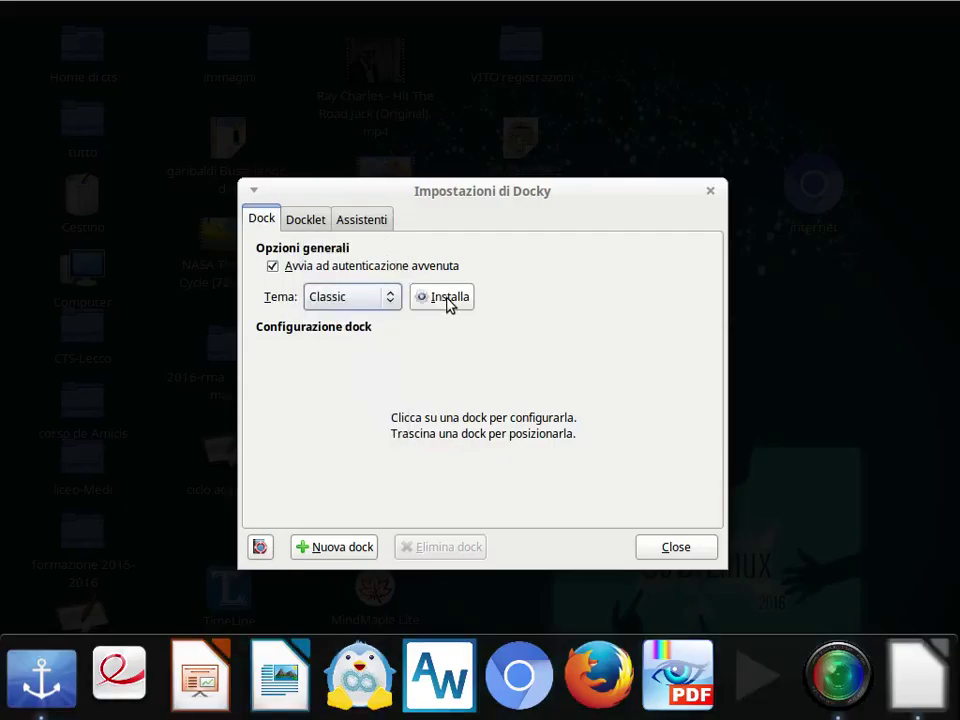
{"action": "left_click", "coordinate": [390, 302]}
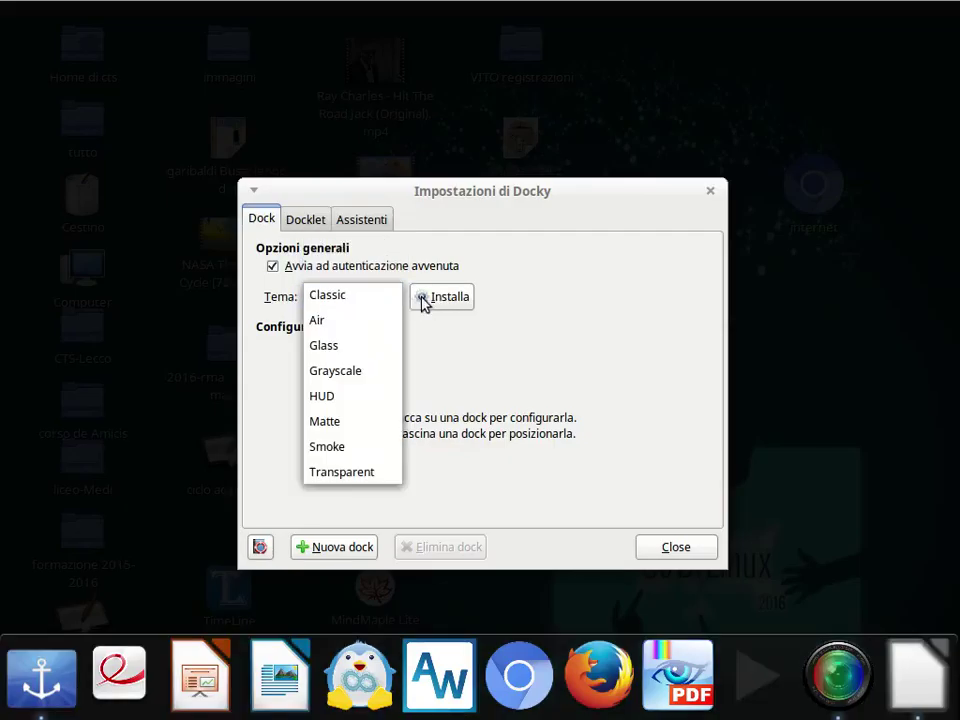
{"action": "left_click", "coordinate": [375, 319]}
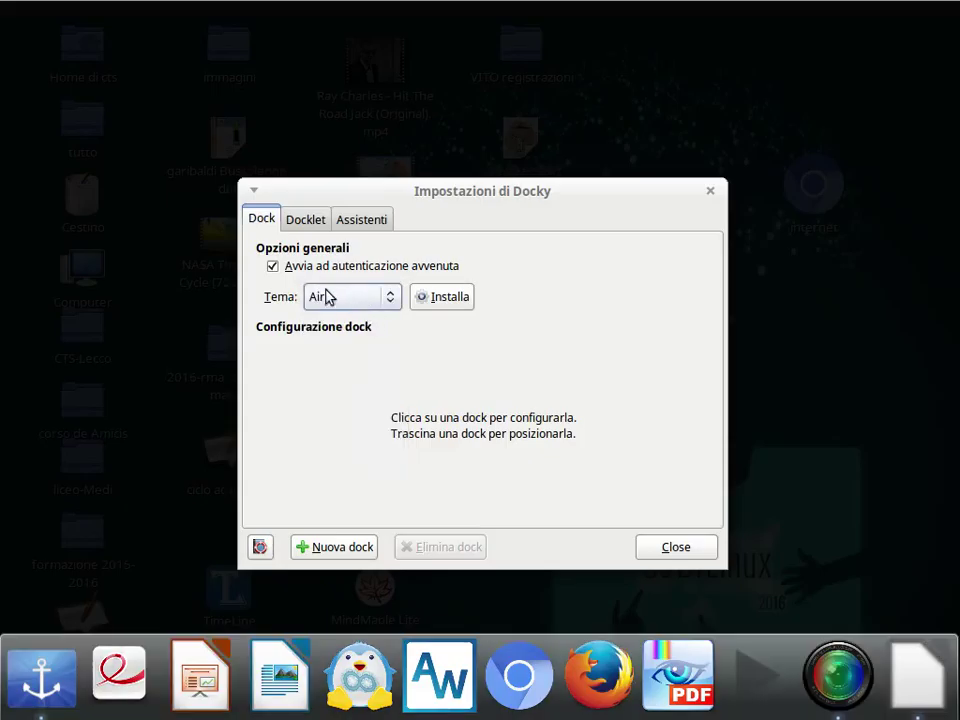
Step: Turn off Docky's automatic start at login (Avvia ad autenticazione avvenuta) and close its settings
{"action": "left_click", "coordinate": [274, 268]}
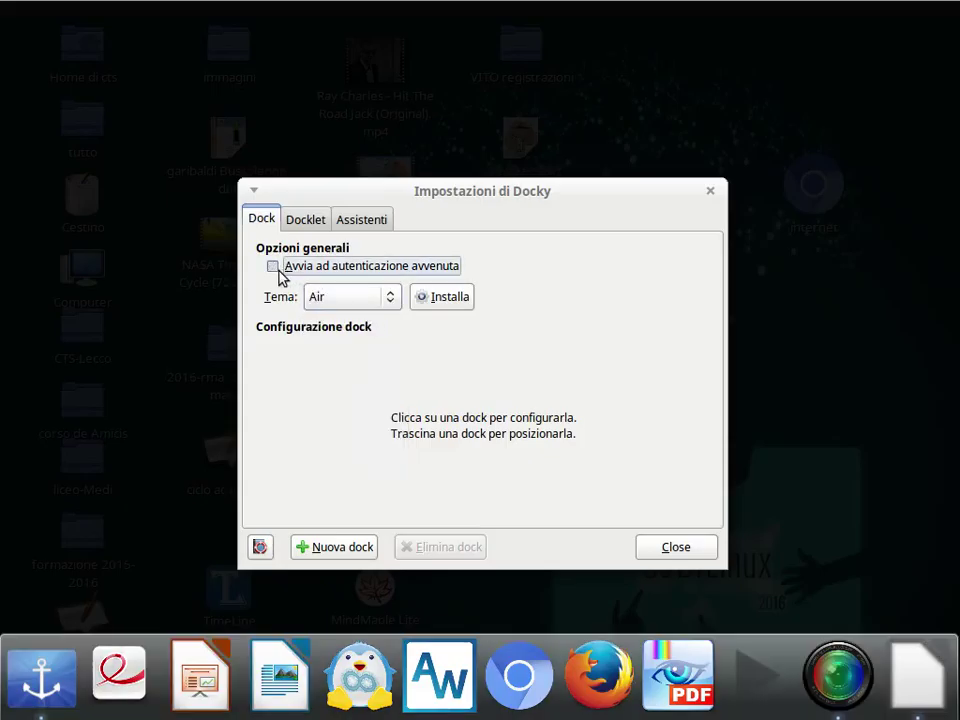
{"action": "left_click", "coordinate": [676, 552]}
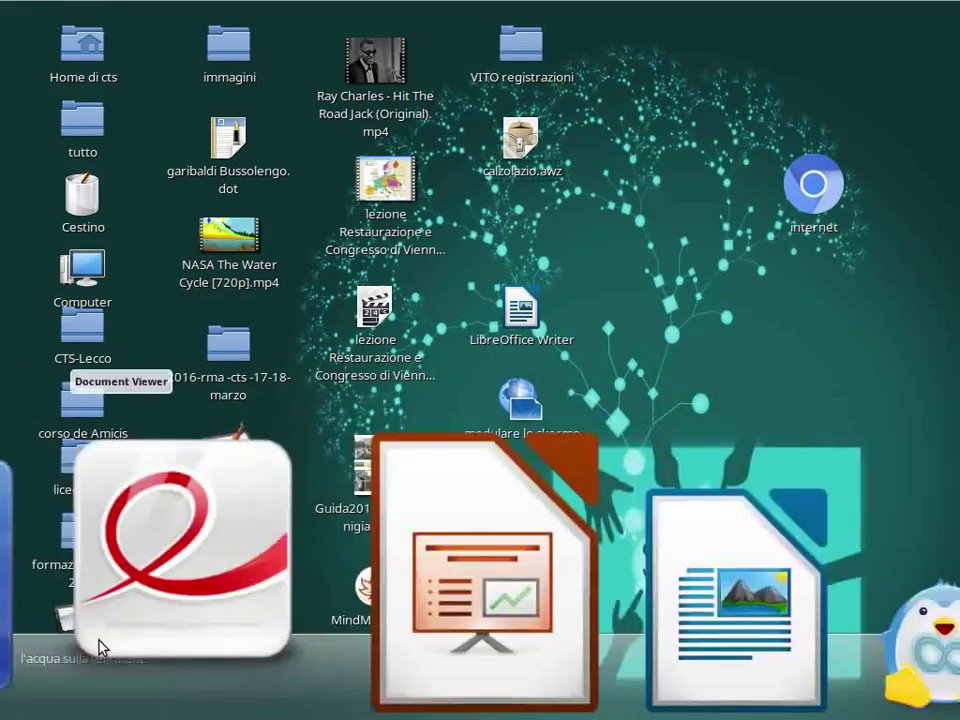
Step: Reopen Docky's settings, reduce the dock's icon size to 41 or smaller, and close the settings
{"action": "right_click", "coordinate": [42, 678]}
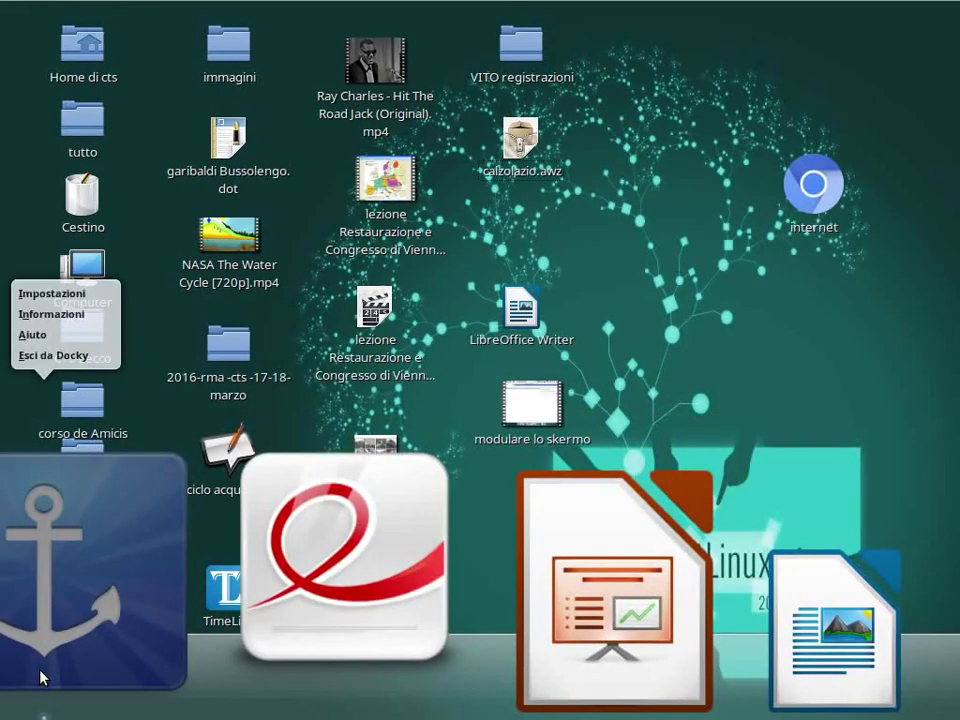
{"action": "left_click", "coordinate": [72, 295]}
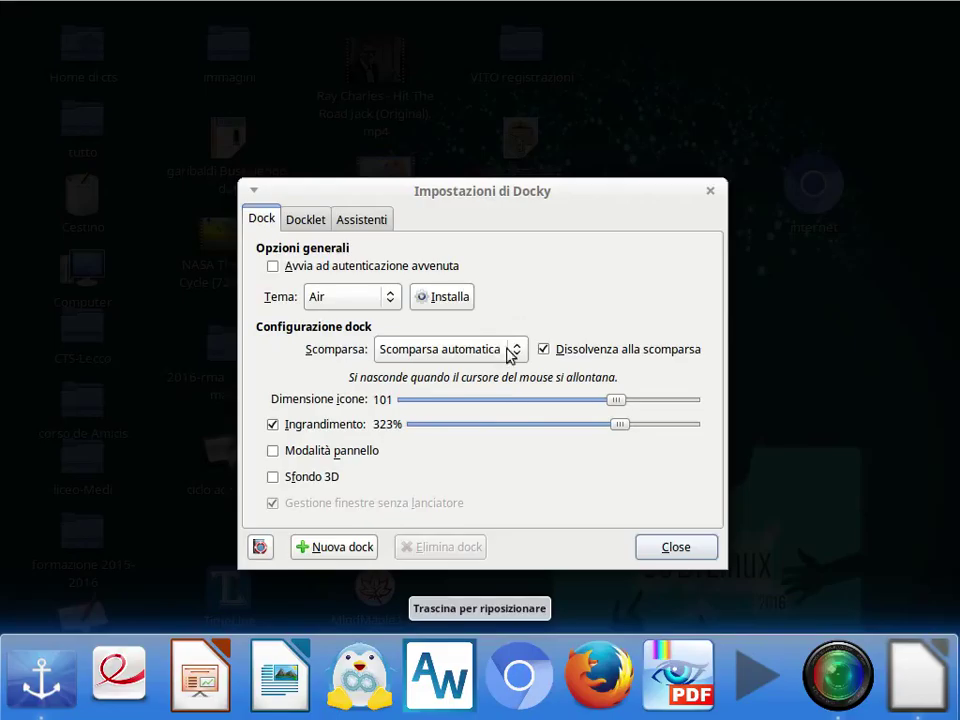
{"action": "left_click", "coordinate": [471, 401]}
{"action": "left_click_drag", "start_coordinate": [471, 401], "coordinate": [465, 405]}
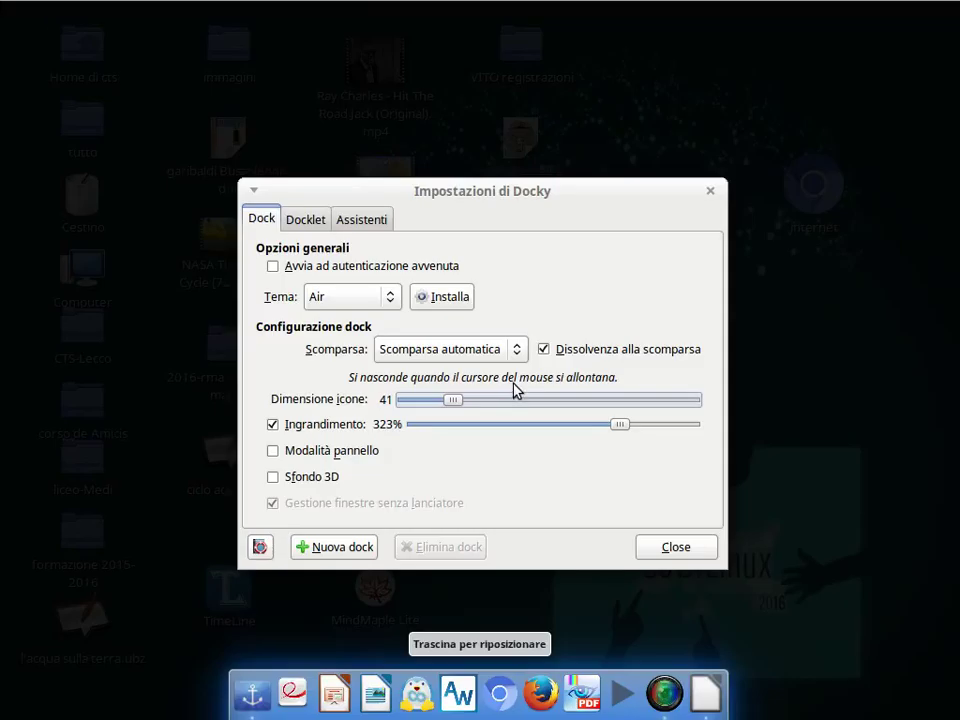
{"action": "left_click", "coordinate": [424, 402]}
{"action": "left_click", "coordinate": [676, 558]}
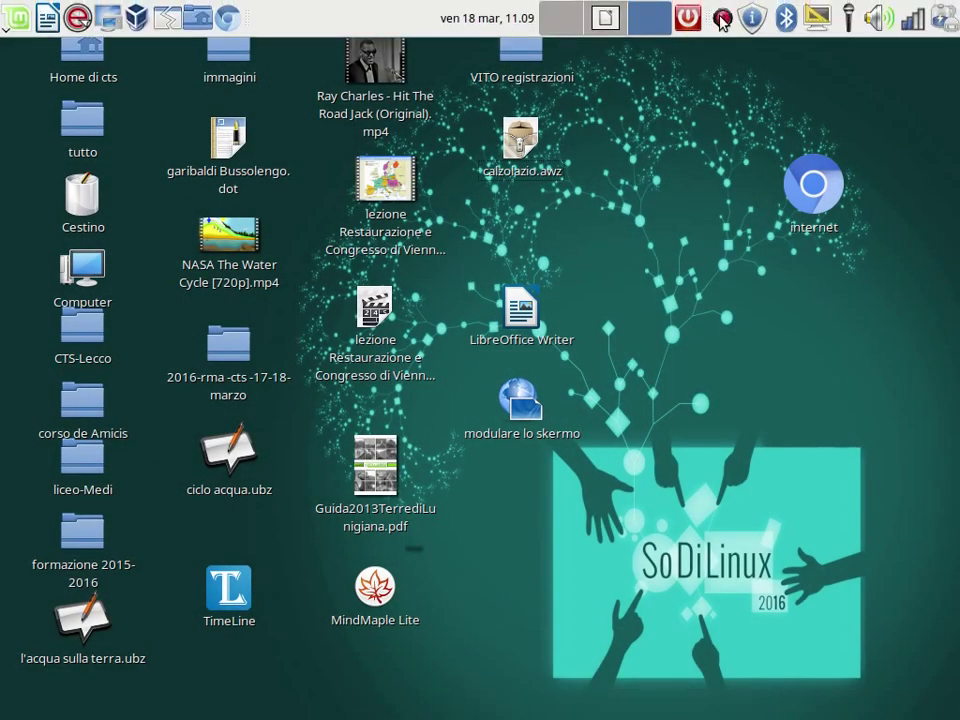
Step: Open the saved network connections through Modifica connessioni, enlarge the window to view the list, and close it
{"action": "left_click", "coordinate": [566, 20]}
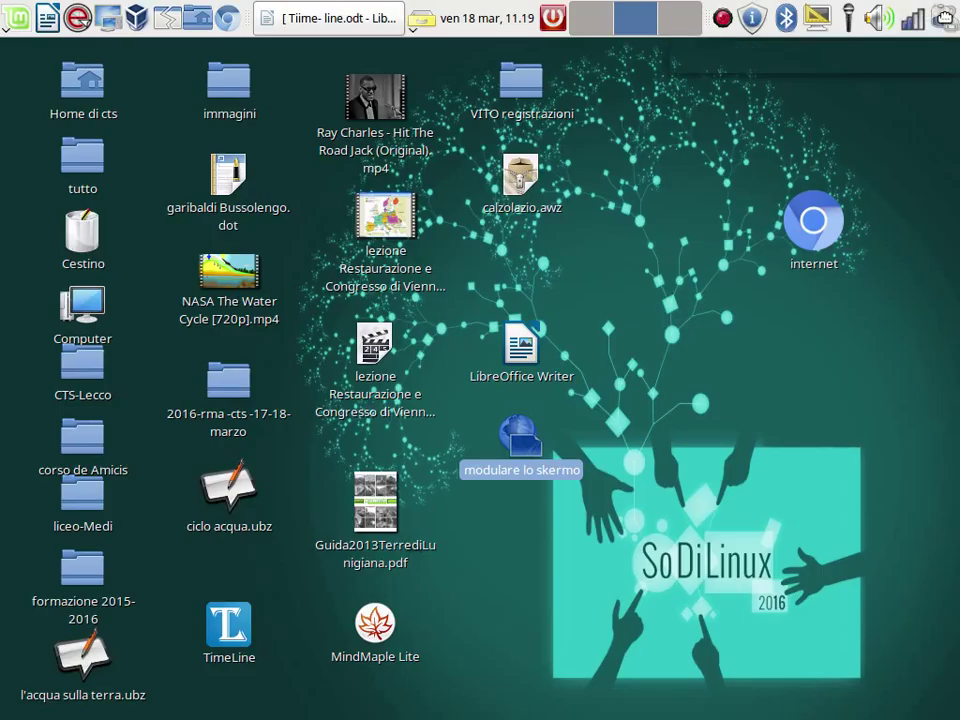
{"action": "mouse_move", "coordinate": [940, 22]}
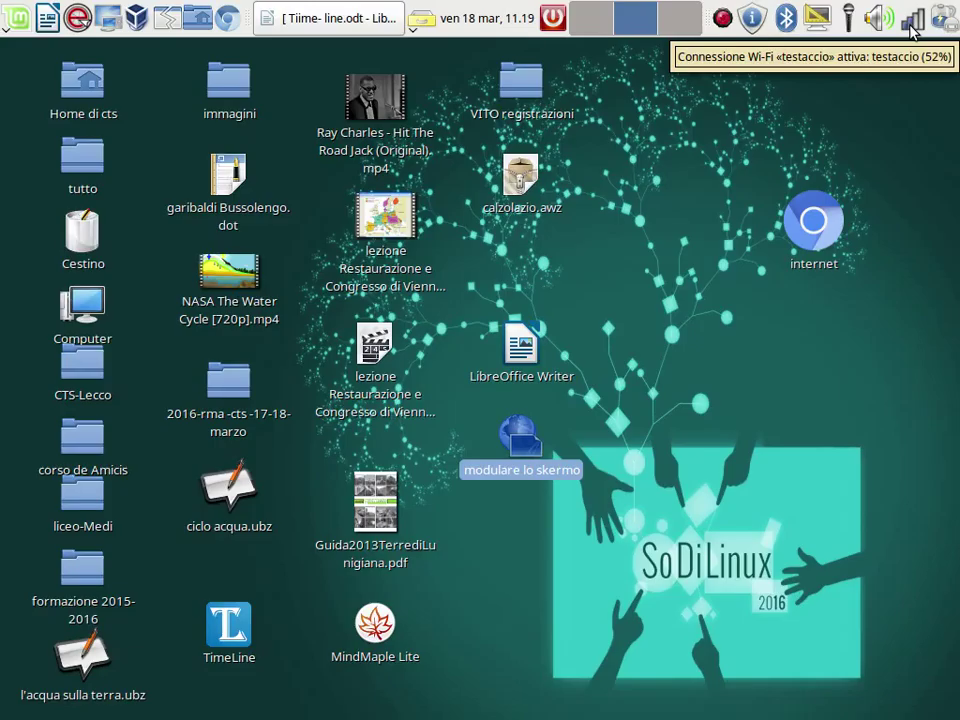
{"action": "left_click", "coordinate": [913, 30]}
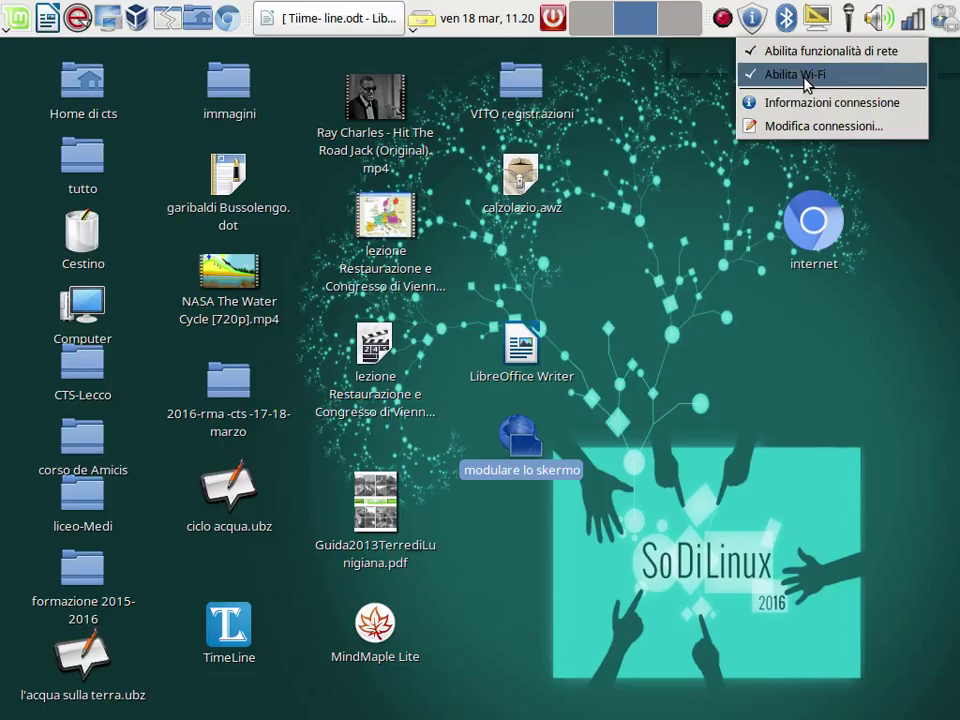
{"action": "left_click", "coordinate": [823, 127]}
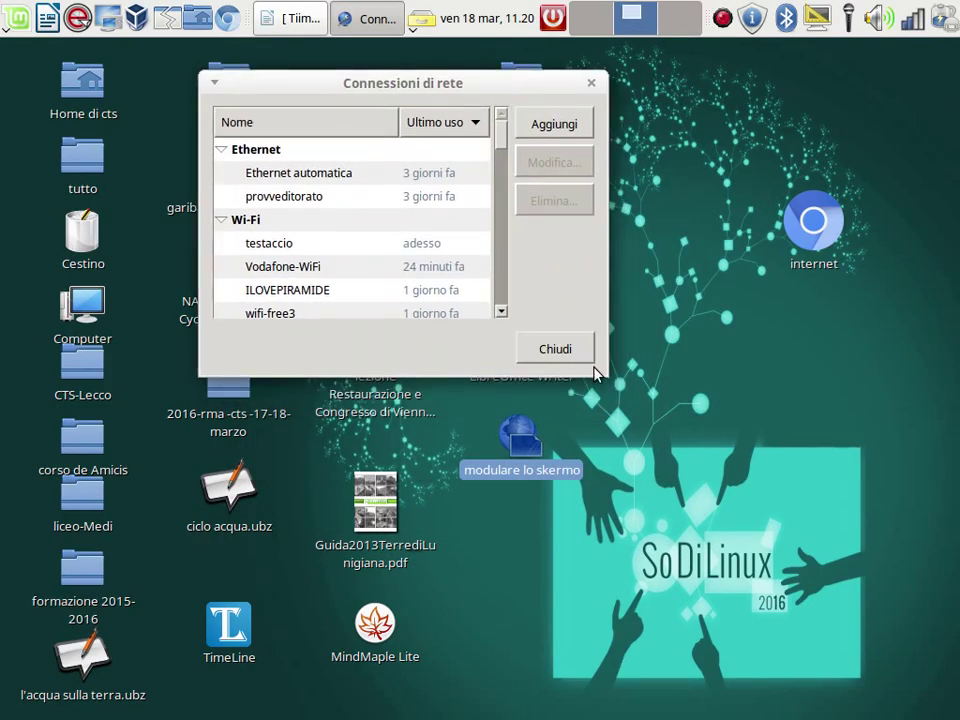
{"action": "left_click_drag", "start_coordinate": [596, 366], "coordinate": [750, 526]}
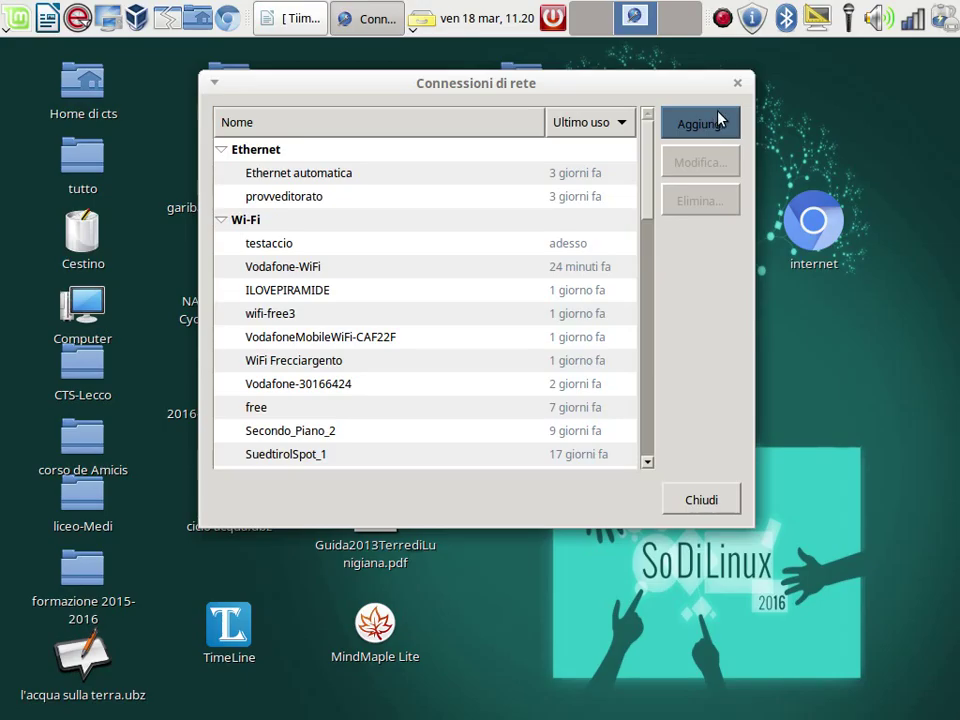
{"action": "left_click", "coordinate": [737, 83]}
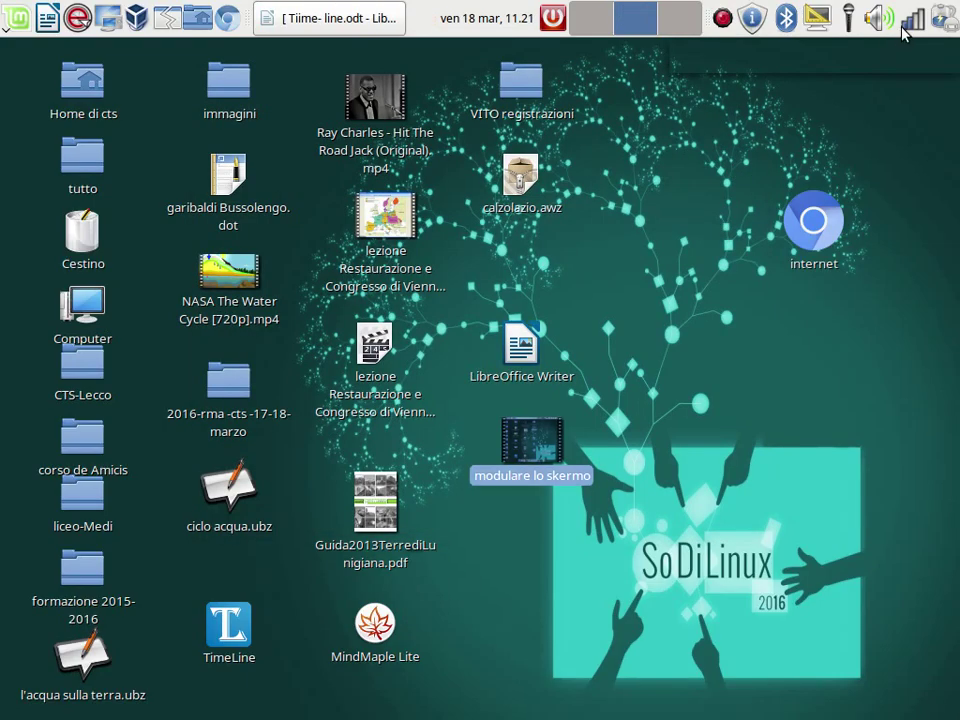
Step: Reopen the Connessioni di rete window and move it higher on the desktop
{"action": "left_click", "coordinate": [912, 22]}
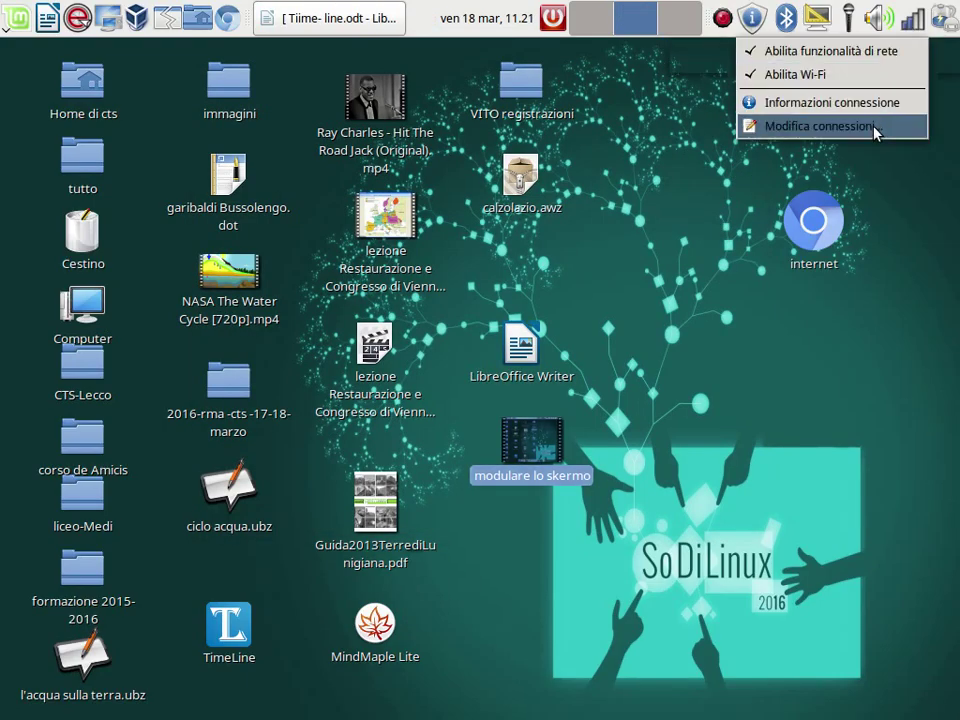
{"action": "left_click", "coordinate": [820, 125]}
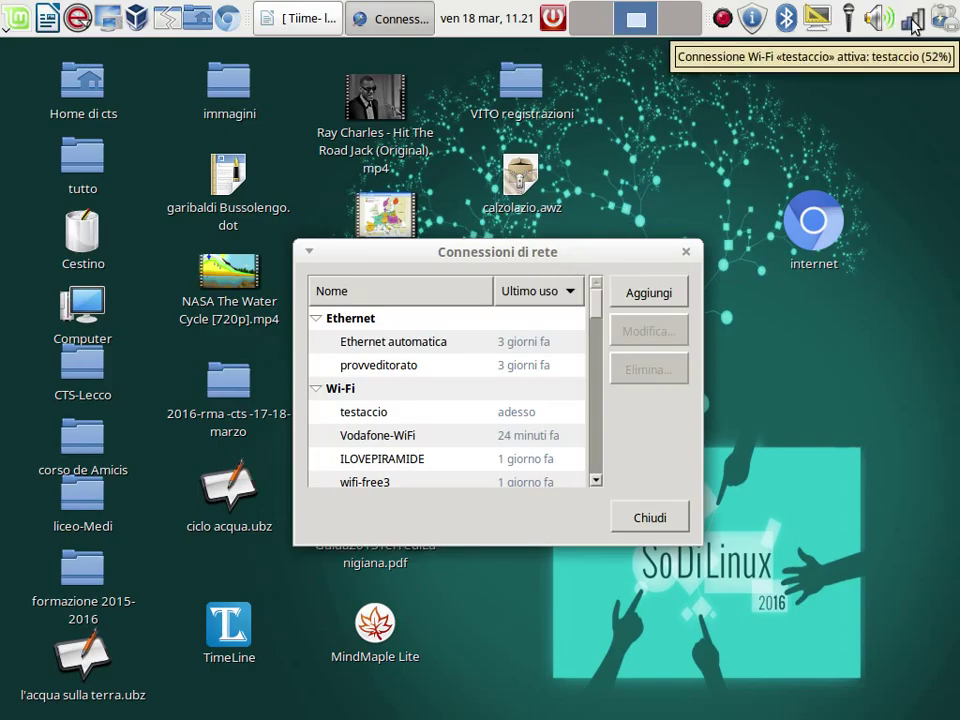
{"action": "left_click_drag", "start_coordinate": [668, 253], "coordinate": [629, 127]}
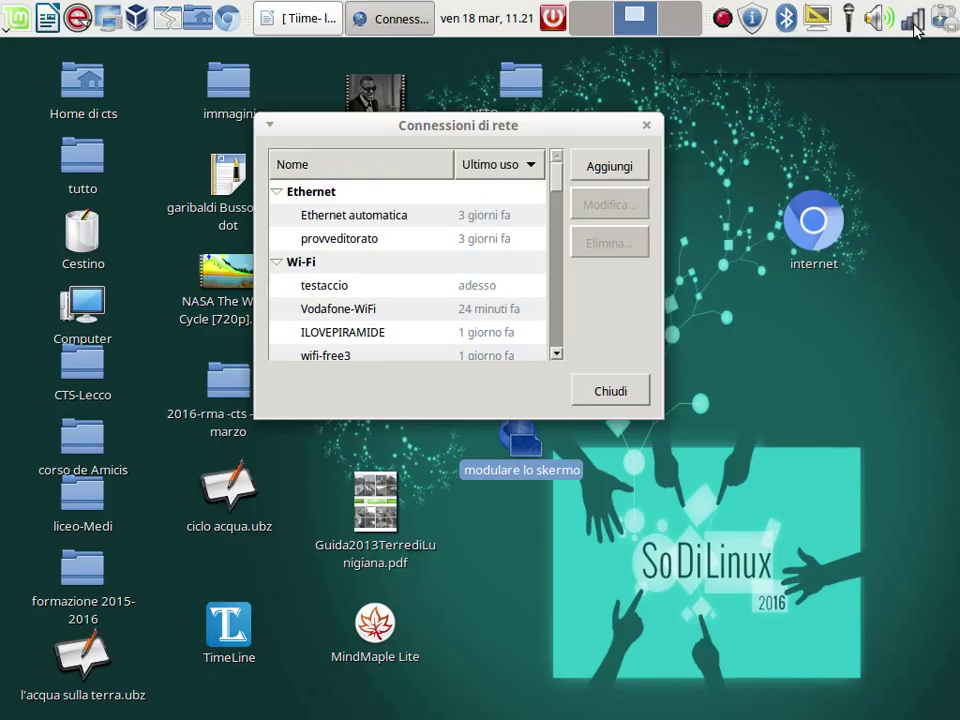
Step: Examine the available Wi-Fi networks and the connection management options of the network applet
{"action": "mouse_move", "coordinate": [914, 26]}
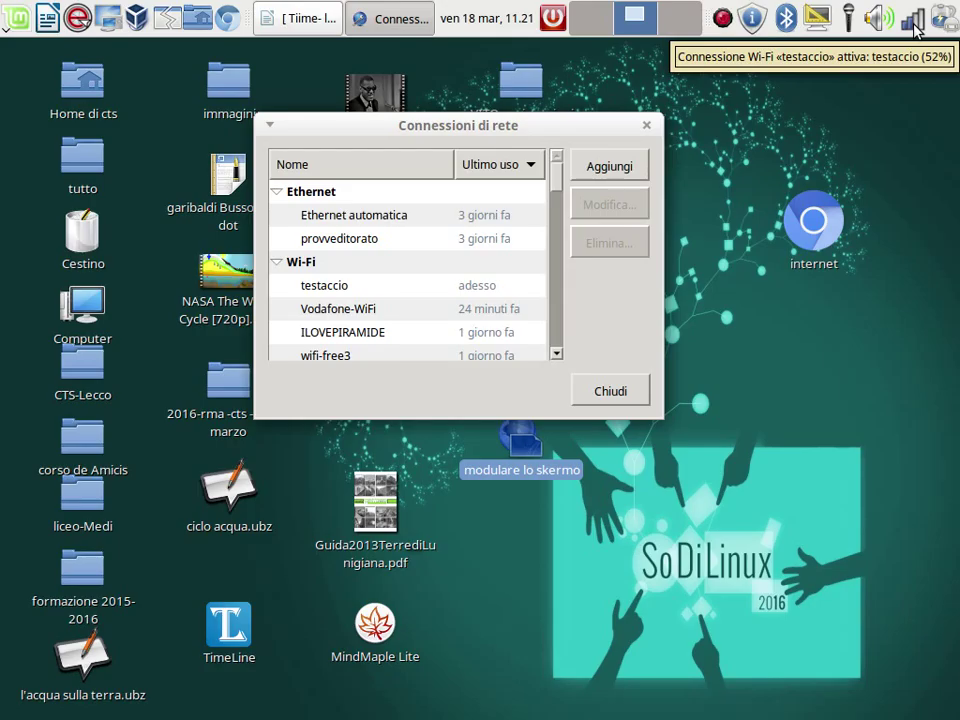
{"action": "left_click", "coordinate": [914, 26]}
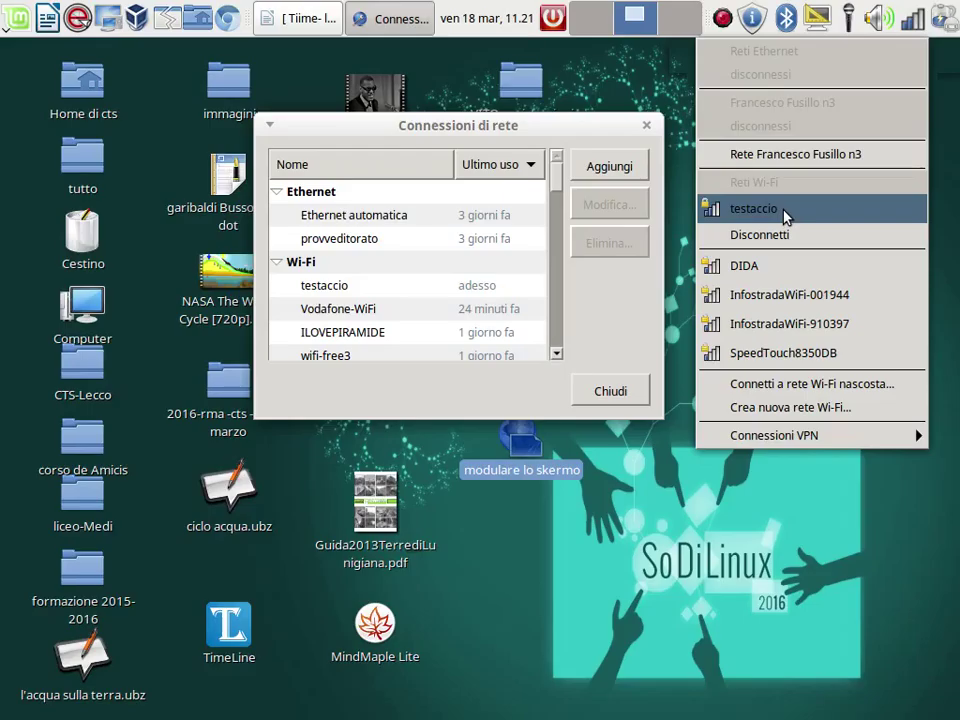
{"action": "left_click", "coordinate": [918, 21]}
{"action": "right_click", "coordinate": [918, 21]}
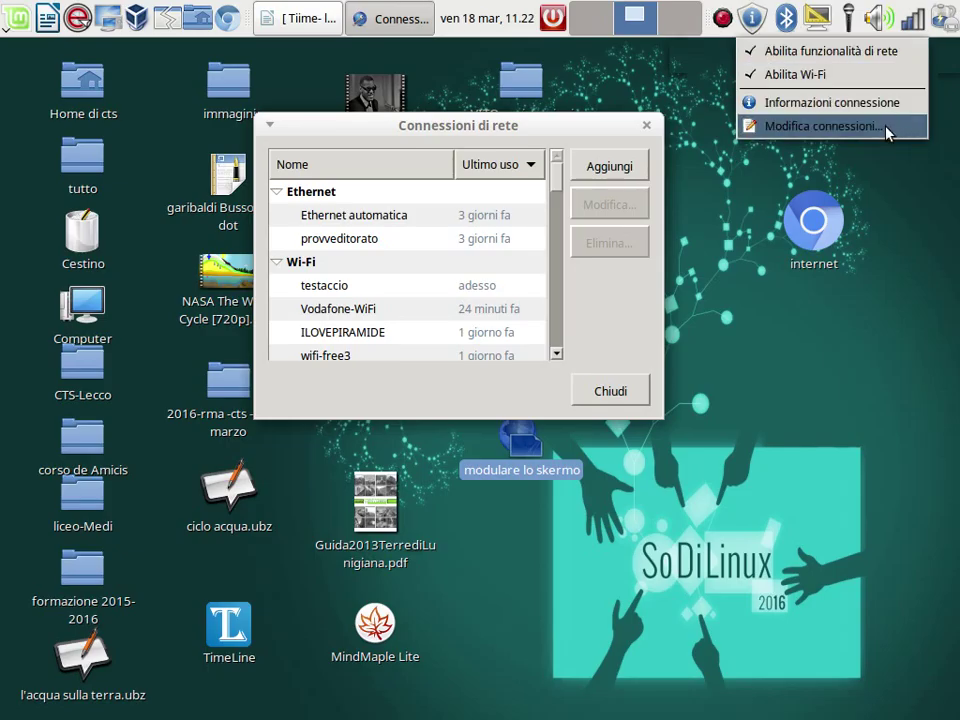
{"action": "left_click", "coordinate": [580, 135]}
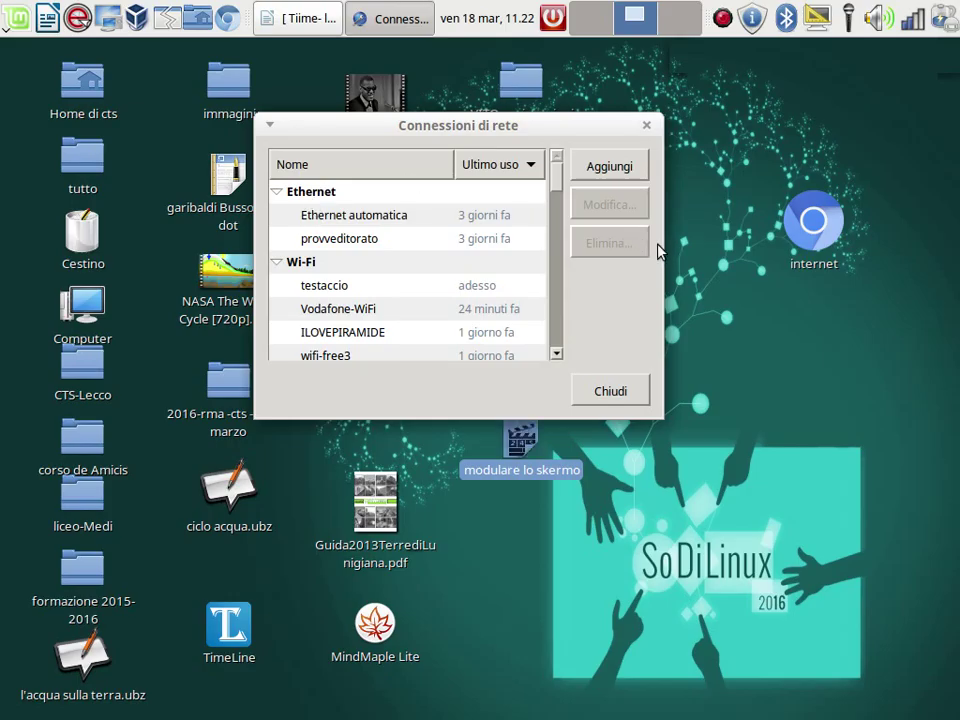
Step: Enlarge the Connessioni di rete window and examine the Ethernet automatica connection's Ethernet, 802.1x security, IPv4 and IPv6 settings
{"action": "left_click_drag", "start_coordinate": [659, 242], "coordinate": [922, 270]}
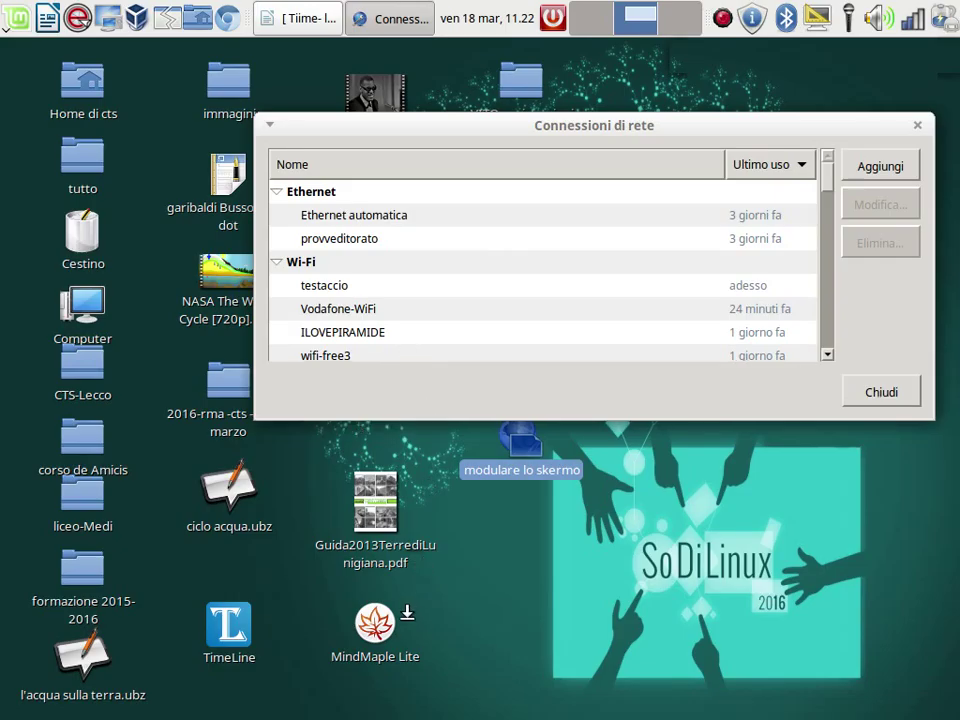
{"action": "left_click_drag", "start_coordinate": [427, 412], "coordinate": [427, 612]}
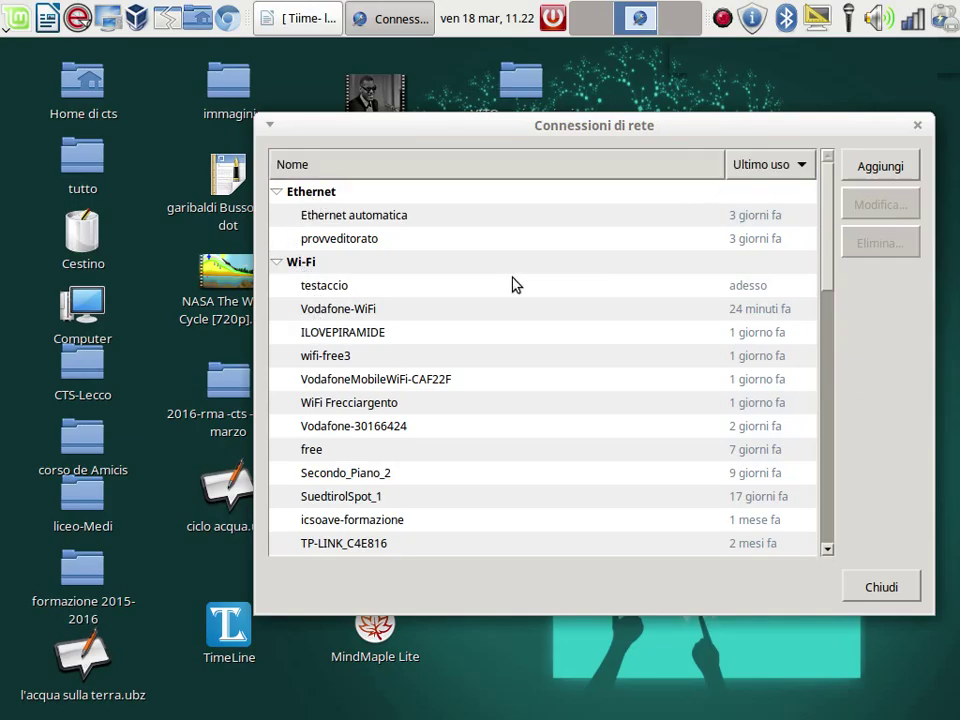
{"action": "left_click", "coordinate": [364, 220]}
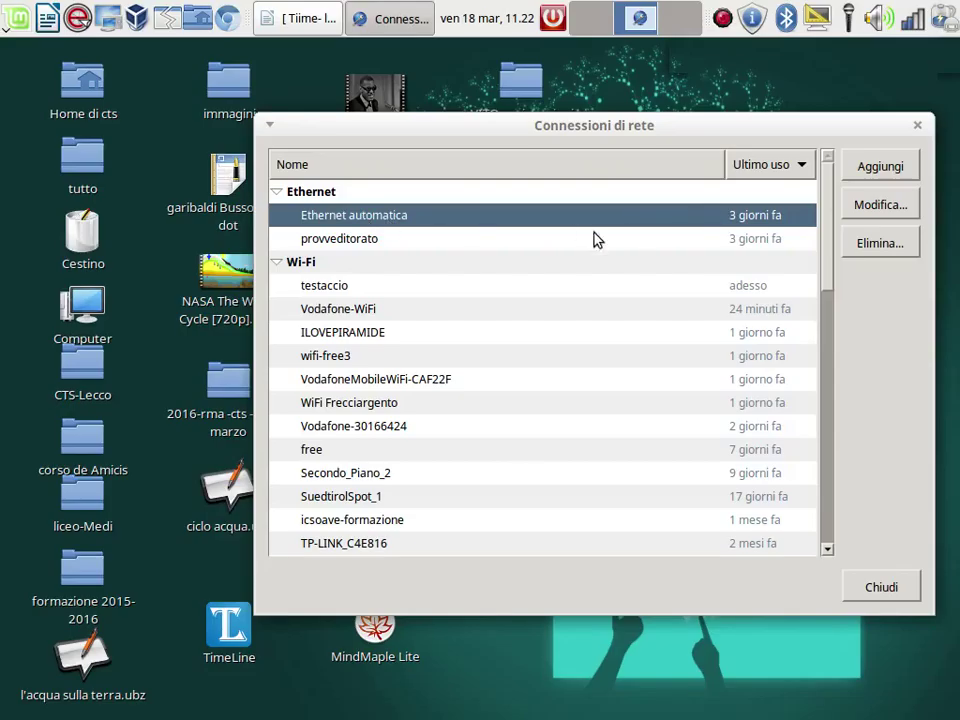
{"action": "left_click", "coordinate": [880, 205]}
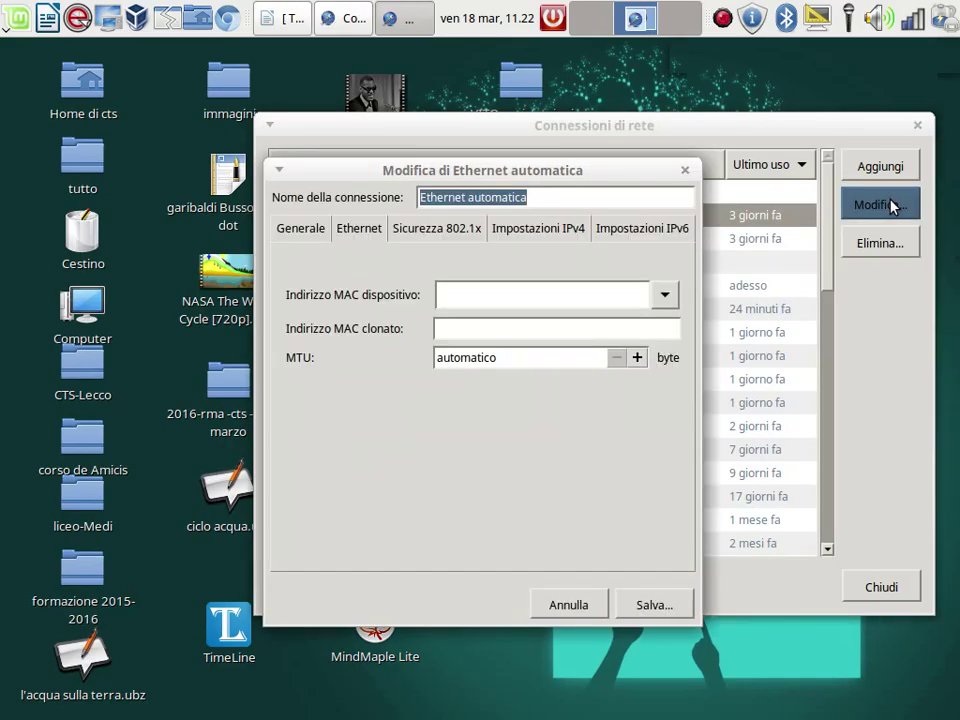
{"action": "left_click", "coordinate": [303, 232]}
{"action": "left_click", "coordinate": [369, 231]}
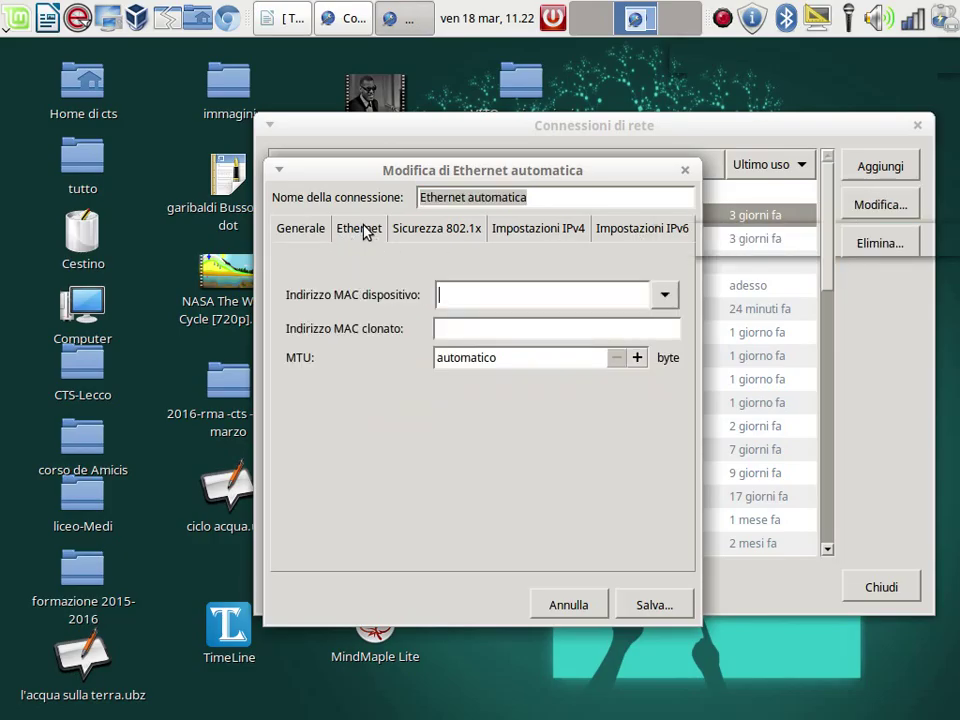
{"action": "left_click", "coordinate": [455, 232]}
{"action": "left_click", "coordinate": [524, 230]}
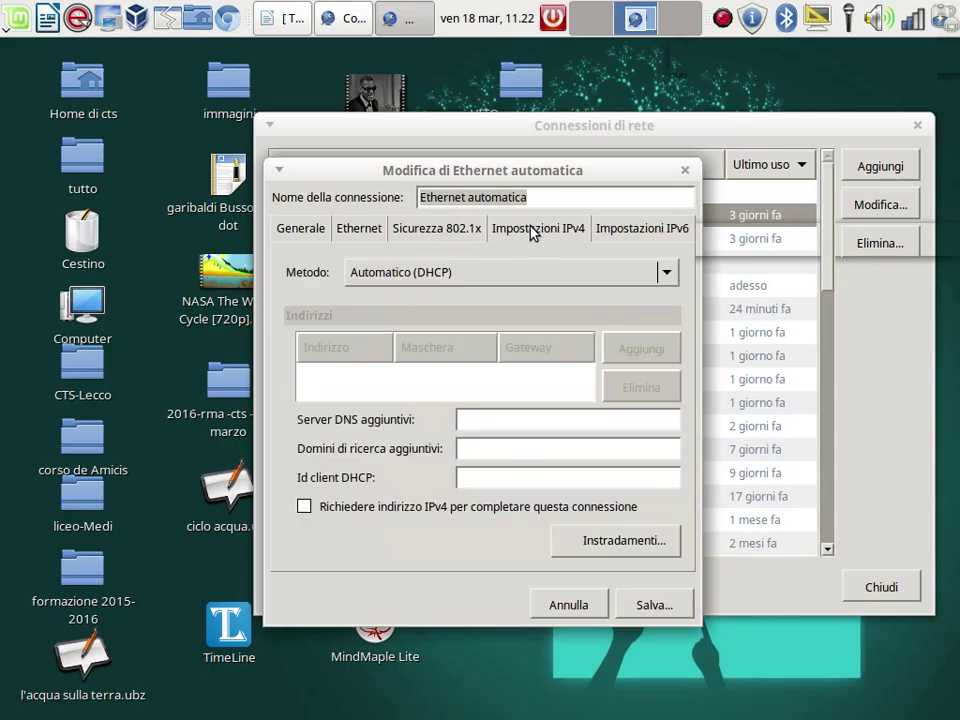
{"action": "left_click", "coordinate": [621, 228]}
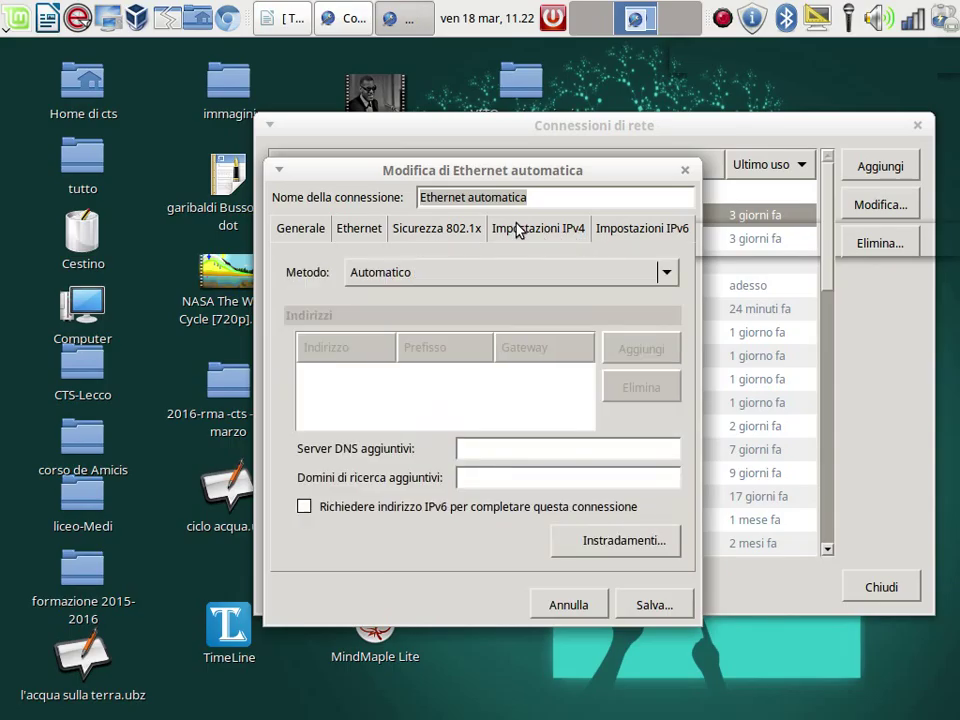
{"action": "left_click", "coordinate": [684, 170]}
Step: Open the provveditorato Ethernet connection for editing and examine its 802.1x security and IPv4 settings
{"action": "left_click", "coordinate": [792, 240]}
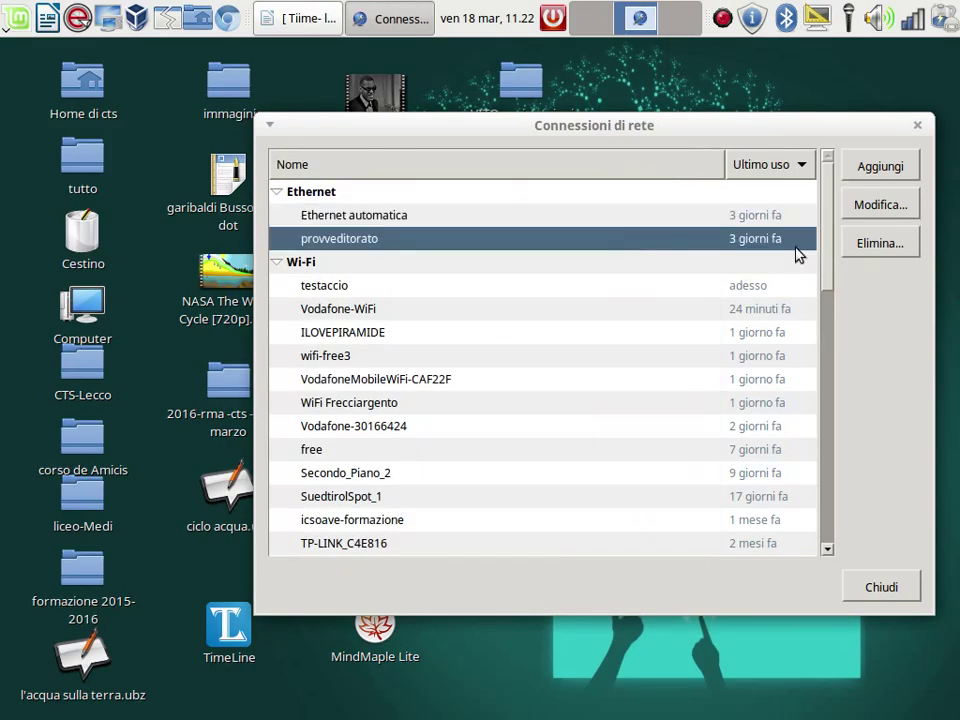
{"action": "left_click", "coordinate": [870, 206]}
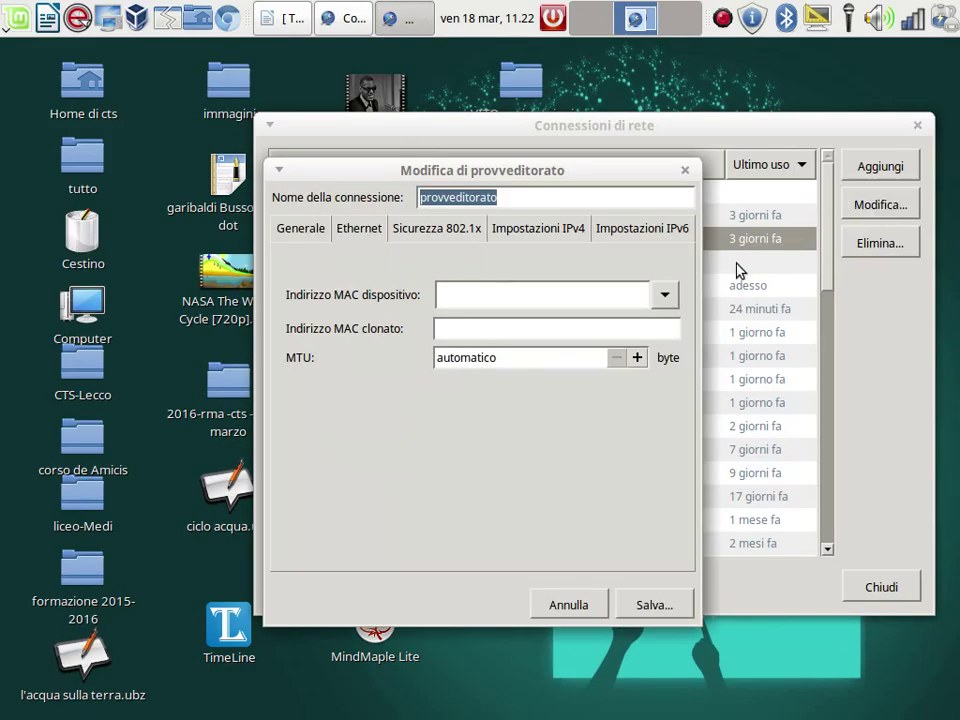
{"action": "left_click", "coordinate": [446, 230]}
{"action": "left_click", "coordinate": [519, 227]}
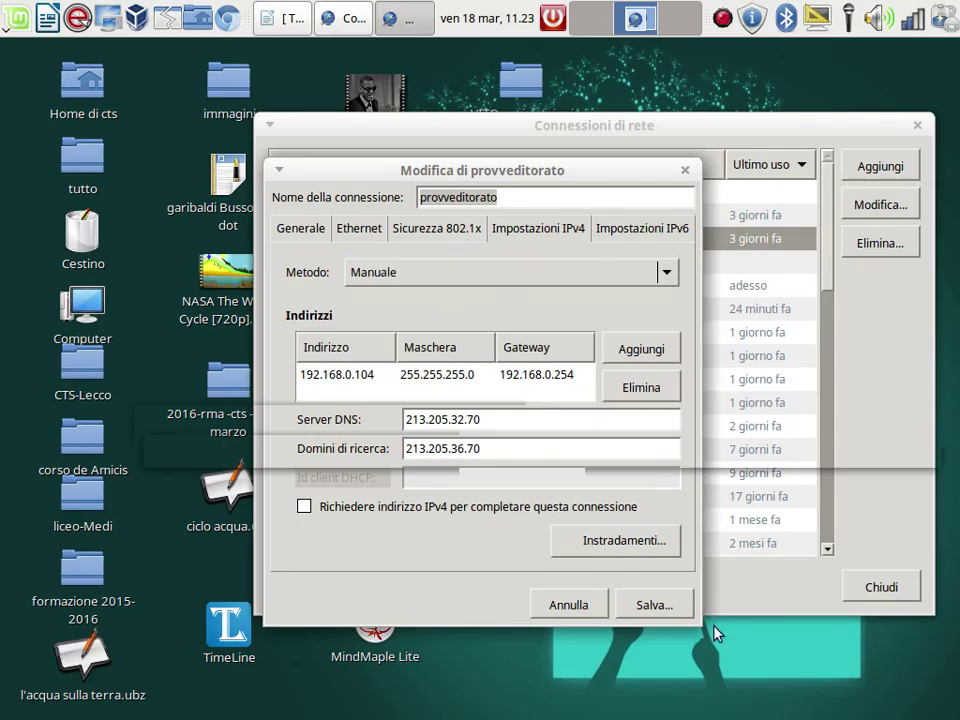
Step: Cancel editing the provveditorato connection without saving and close the Connessioni di rete window
{"action": "left_click_drag", "start_coordinate": [623, 187], "coordinate": [660, 88]}
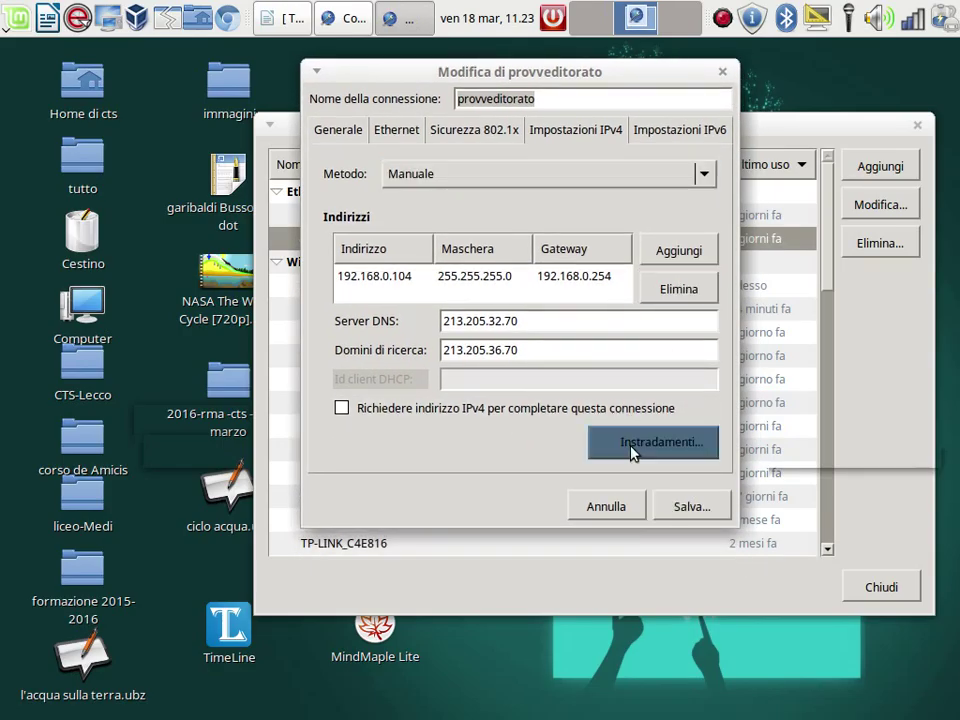
{"action": "left_click", "coordinate": [615, 508]}
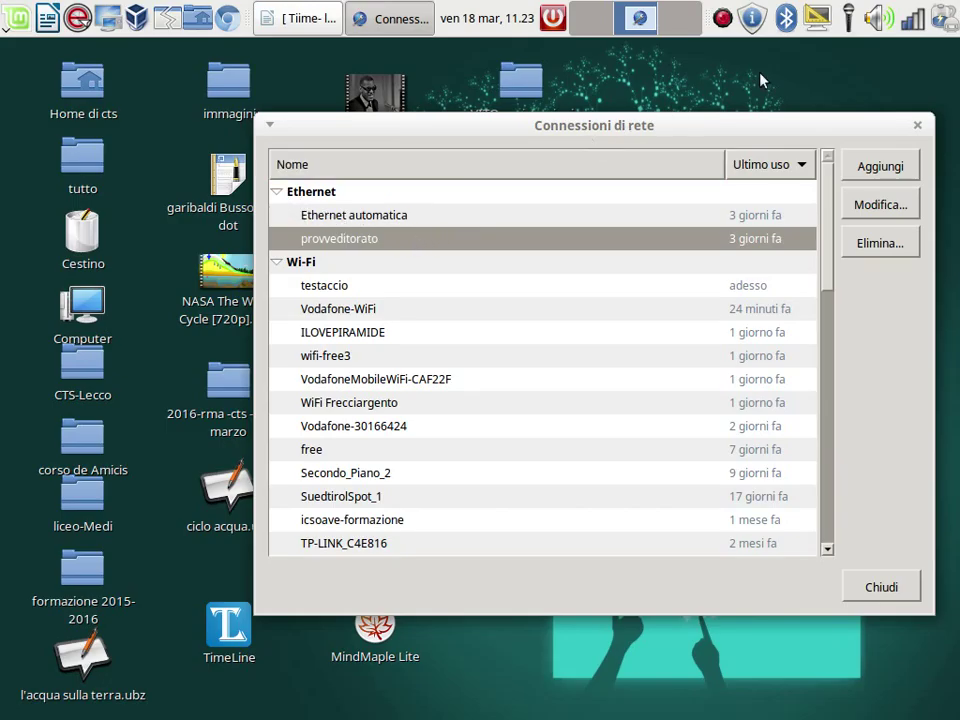
{"action": "left_click", "coordinate": [918, 127]}
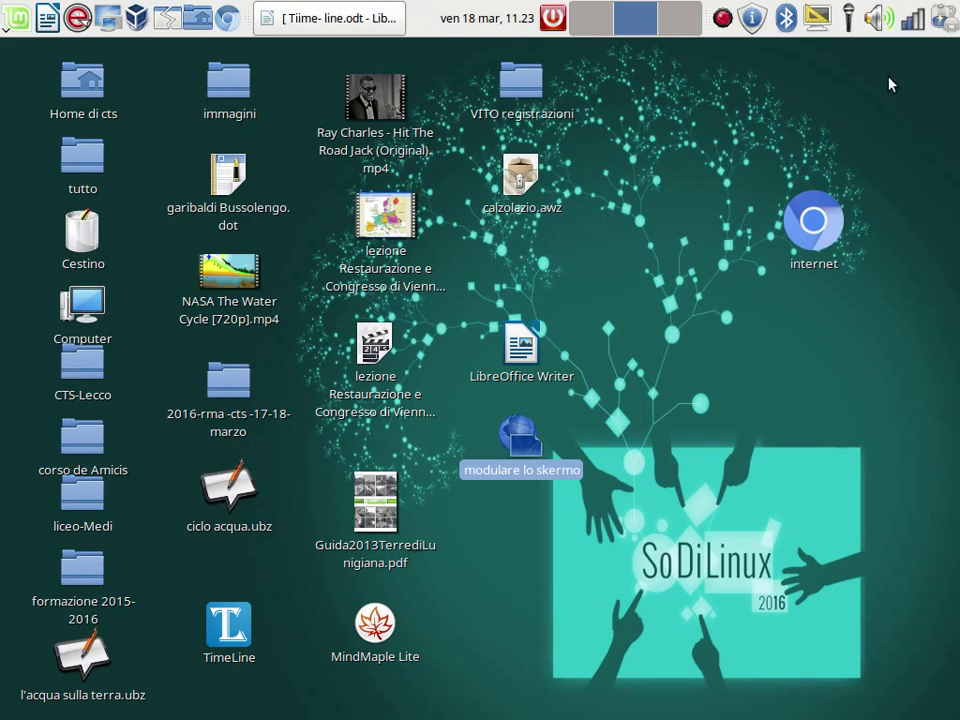
Step: Open the audio preferences and examine the sound effects settings and the configurable hardware devices
{"action": "right_click", "coordinate": [878, 16]}
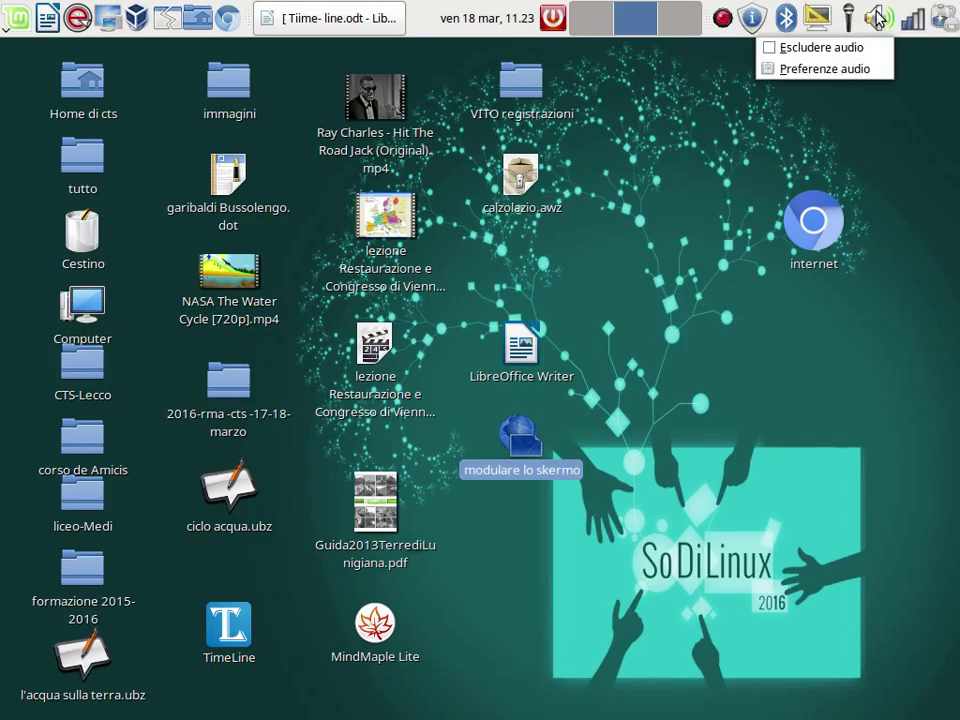
{"action": "left_click", "coordinate": [855, 69]}
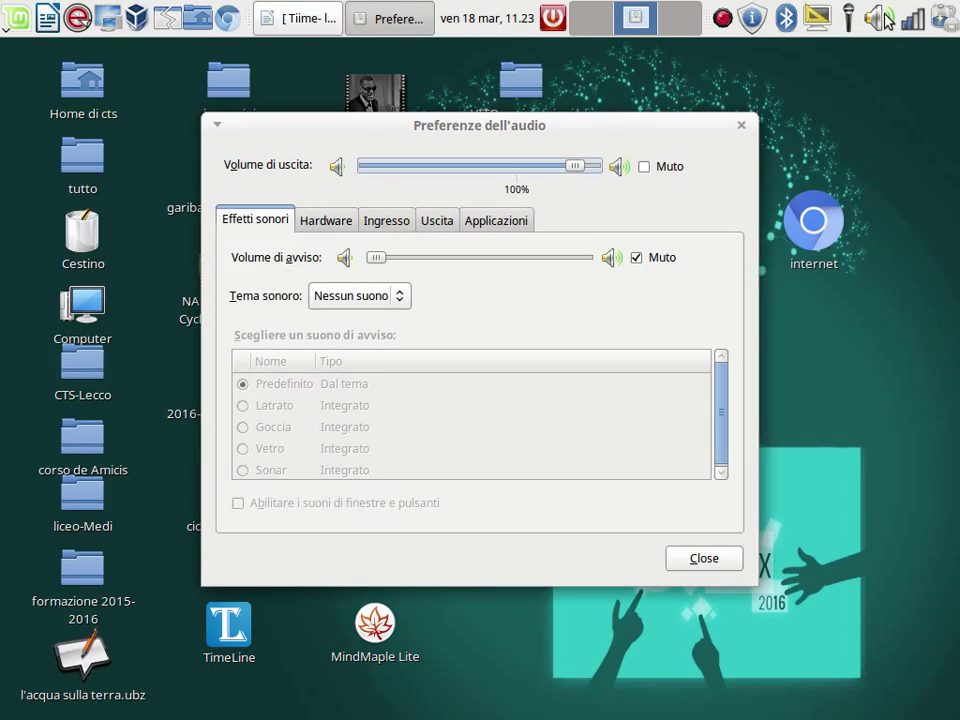
{"action": "right_click", "coordinate": [886, 18]}
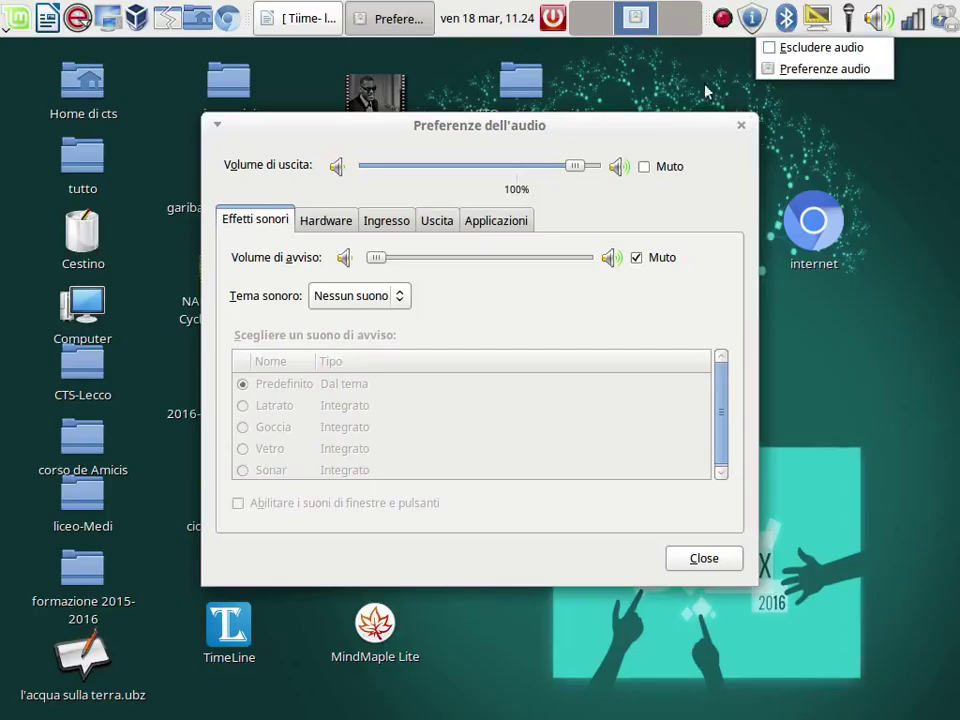
{"action": "left_click", "coordinate": [660, 137]}
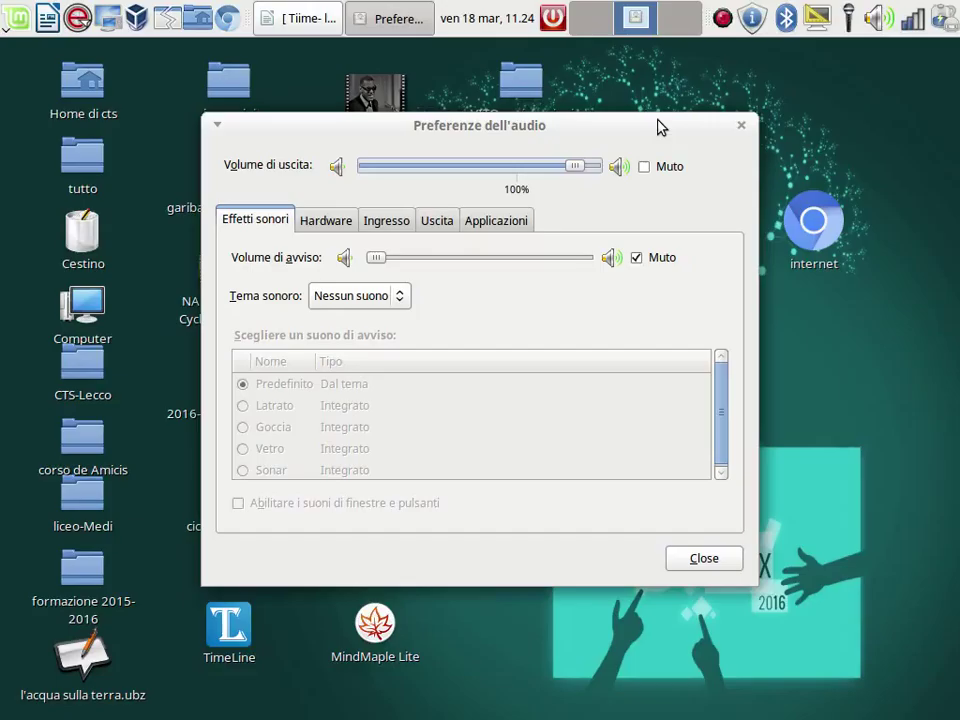
{"action": "left_click", "coordinate": [338, 221]}
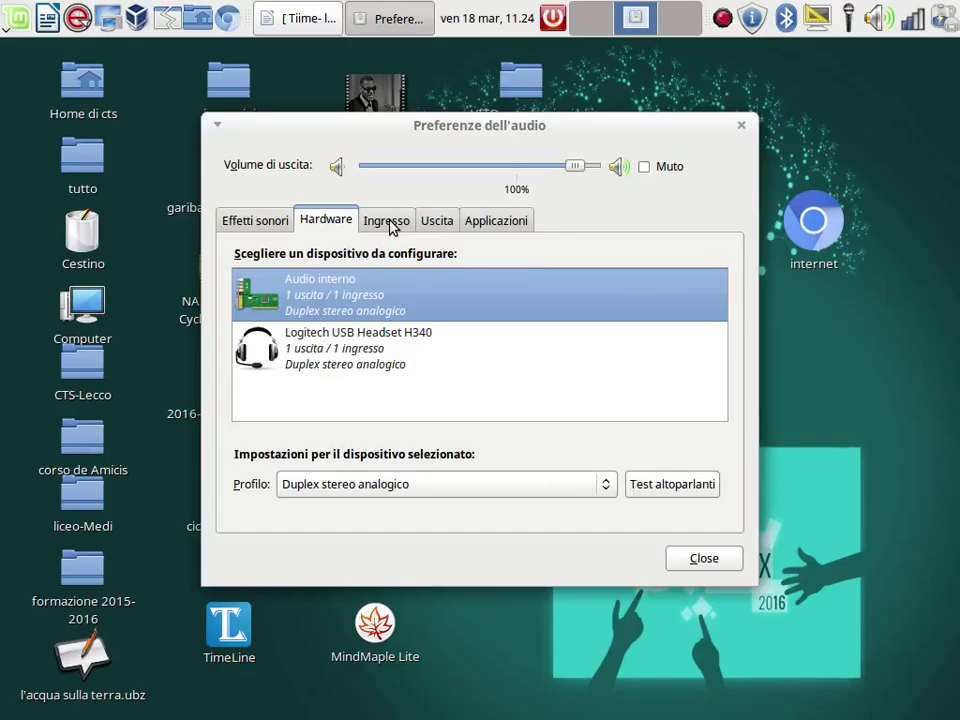
Step: Lower the internal audio's input volume, choose Logitech USB Headset H340 as input device and reduce its input volume to about 100%
{"action": "left_click", "coordinate": [388, 221]}
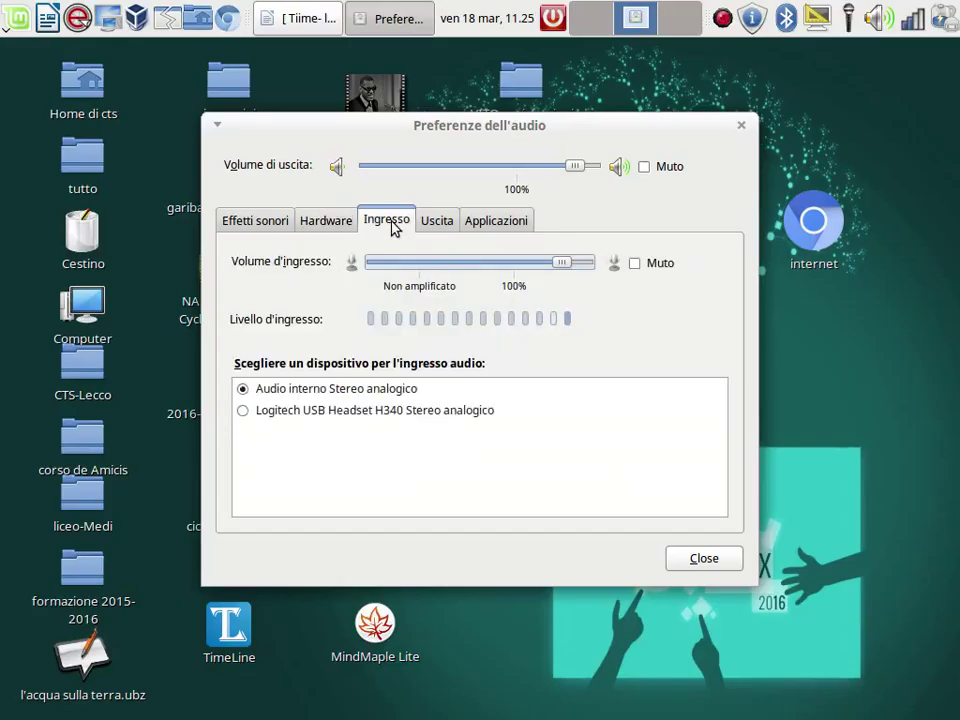
{"action": "left_click", "coordinate": [530, 266]}
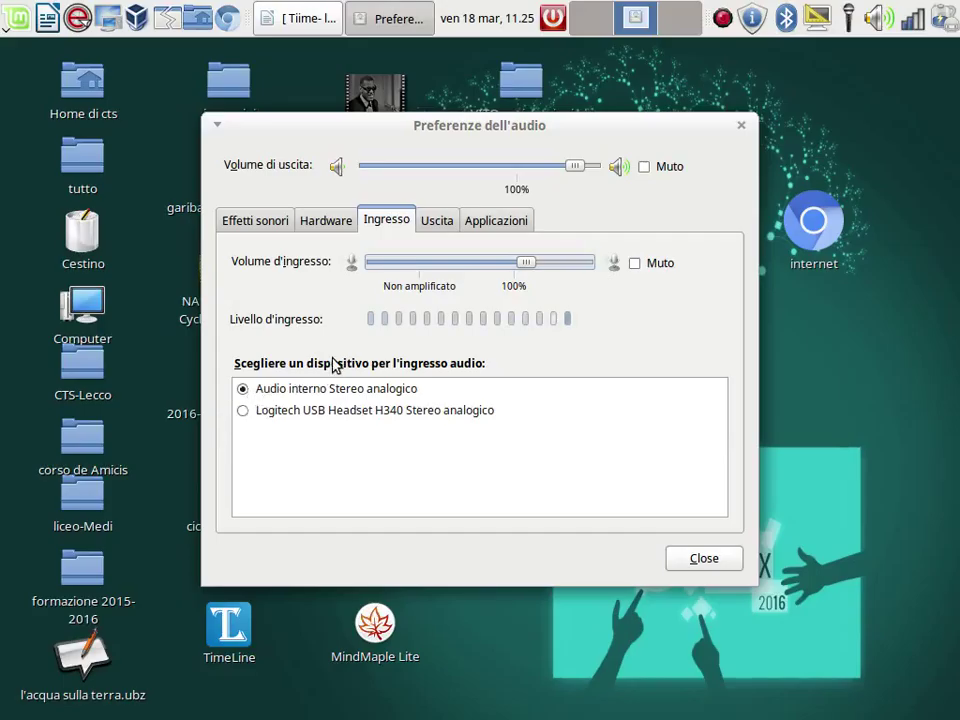
{"action": "left_click", "coordinate": [243, 411]}
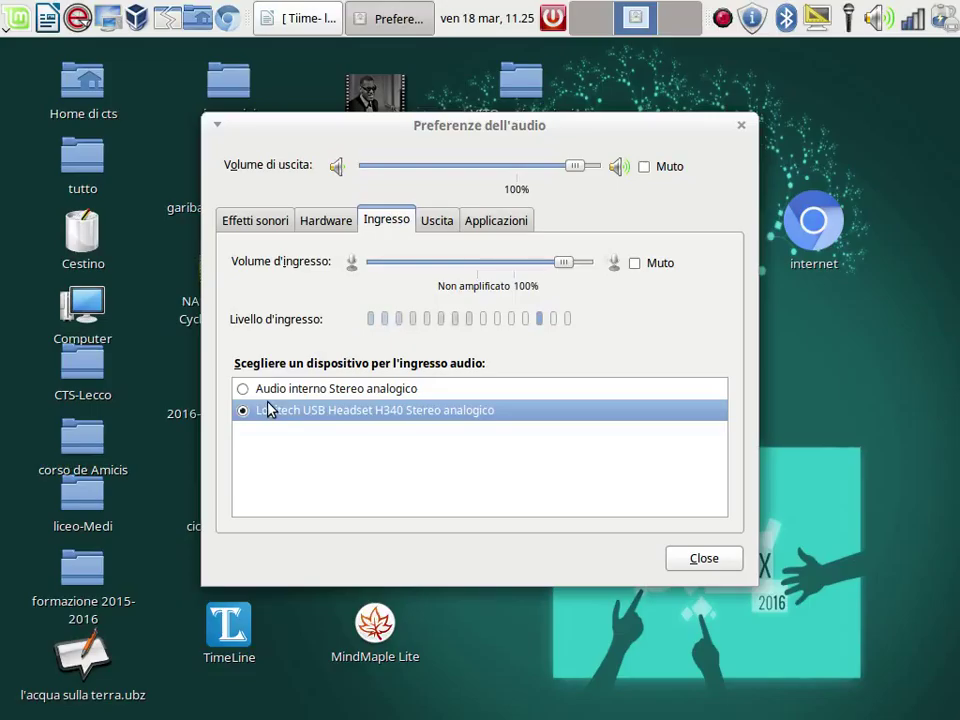
{"action": "left_click_drag", "start_coordinate": [567, 262], "coordinate": [511, 266]}
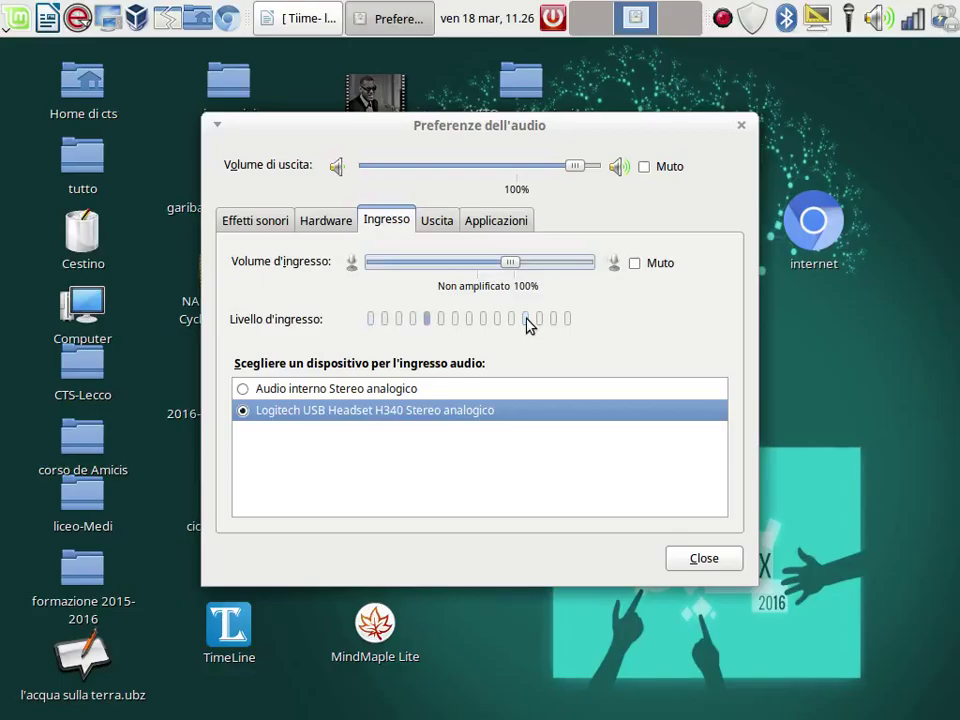
Step: Examine the audio output devices and per-application volumes, compare the input and output device choices, and close the audio preferences
{"action": "left_click", "coordinate": [433, 222]}
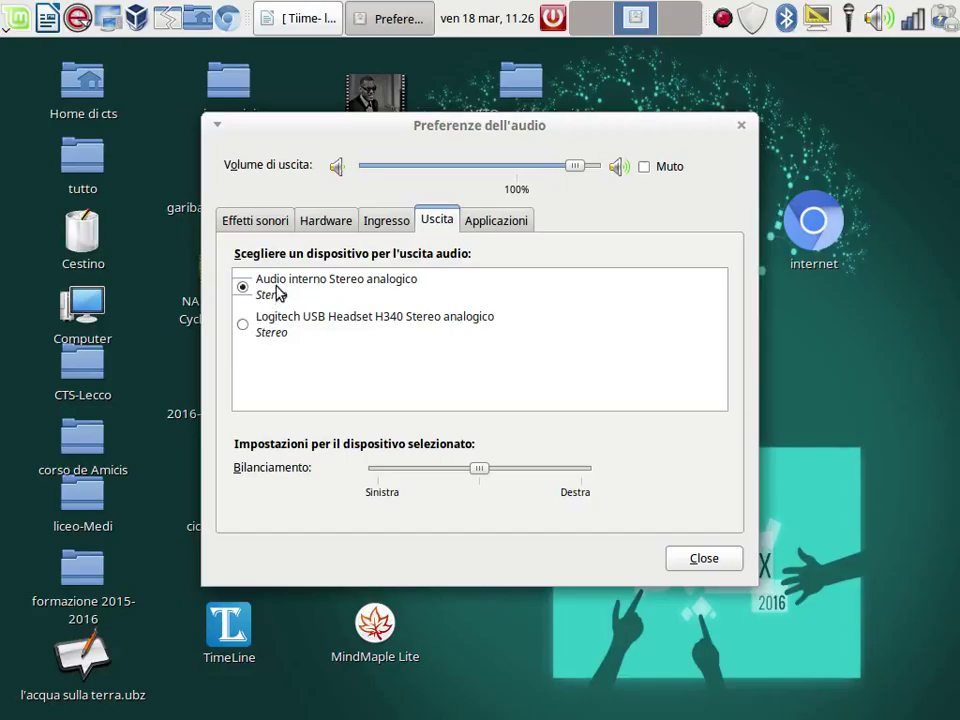
{"action": "left_click", "coordinate": [519, 221]}
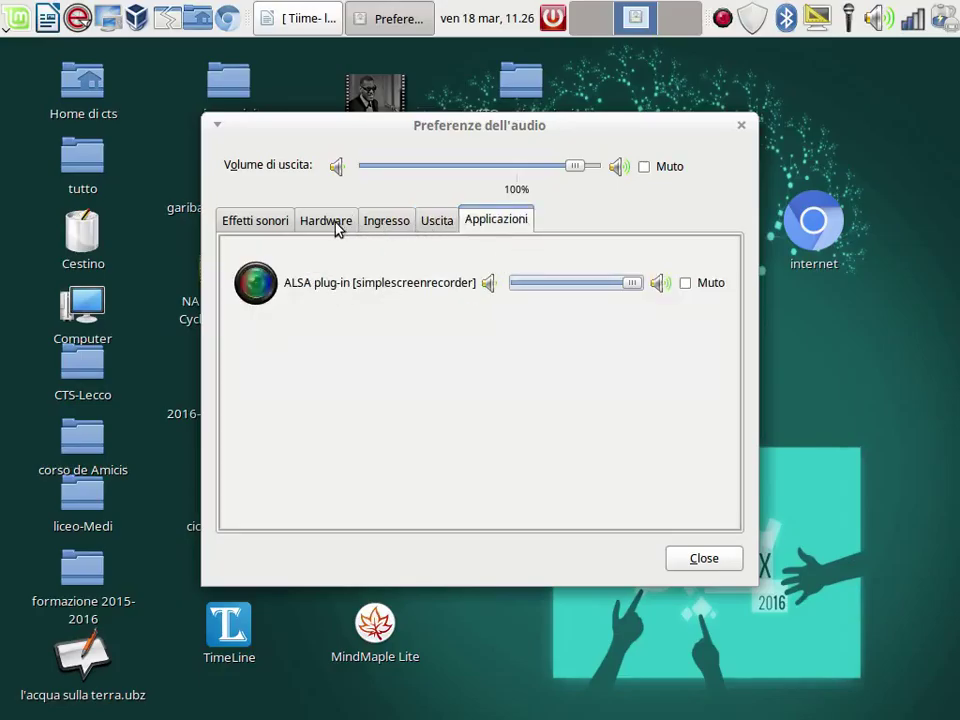
{"action": "left_click", "coordinate": [395, 225]}
{"action": "left_click", "coordinate": [440, 221]}
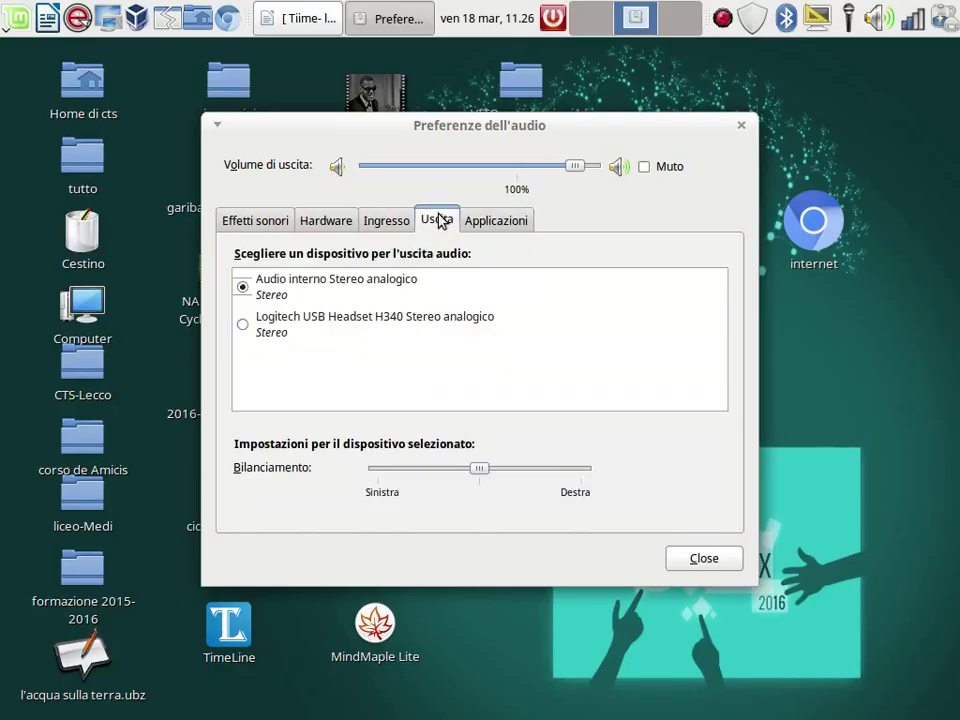
{"action": "left_click", "coordinate": [390, 221]}
{"action": "left_click", "coordinate": [438, 222]}
{"action": "left_click", "coordinate": [391, 225]}
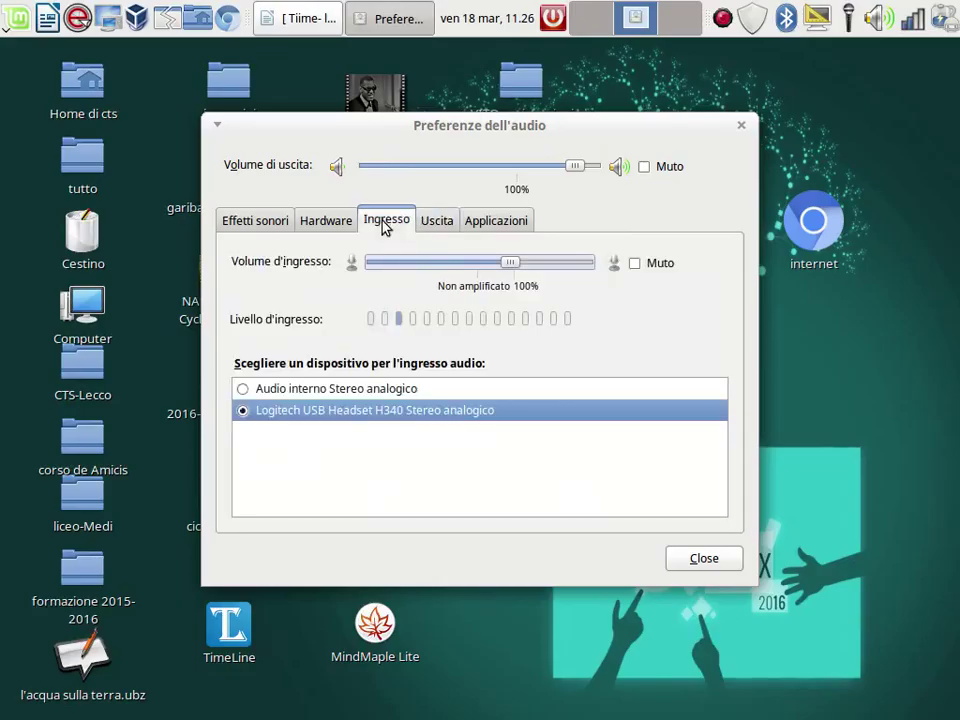
{"action": "left_click", "coordinate": [443, 225]}
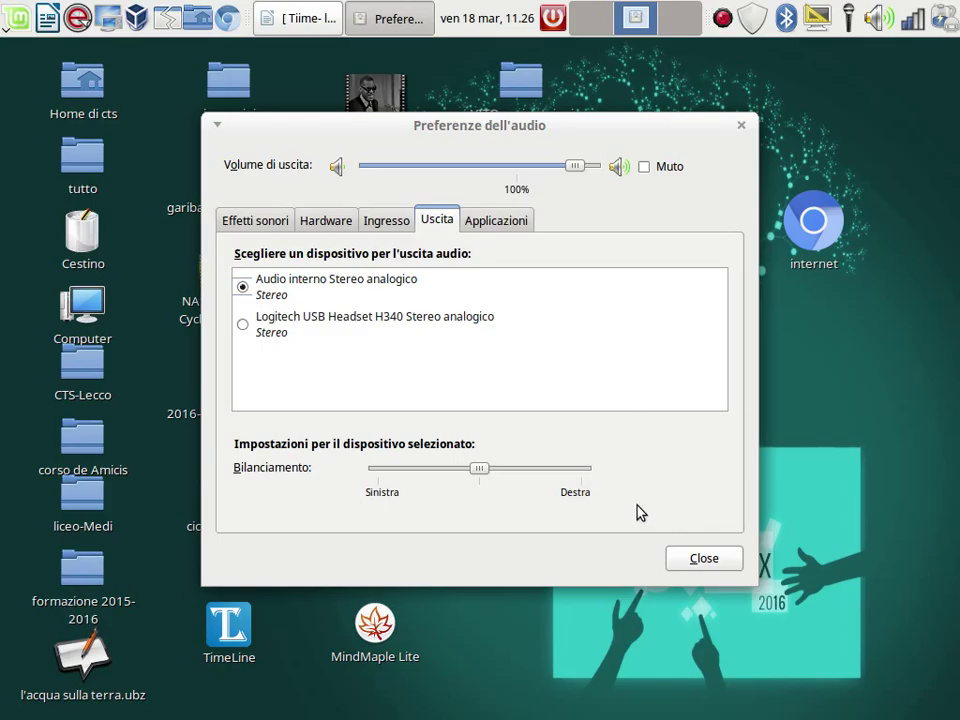
{"action": "left_click", "coordinate": [740, 127]}
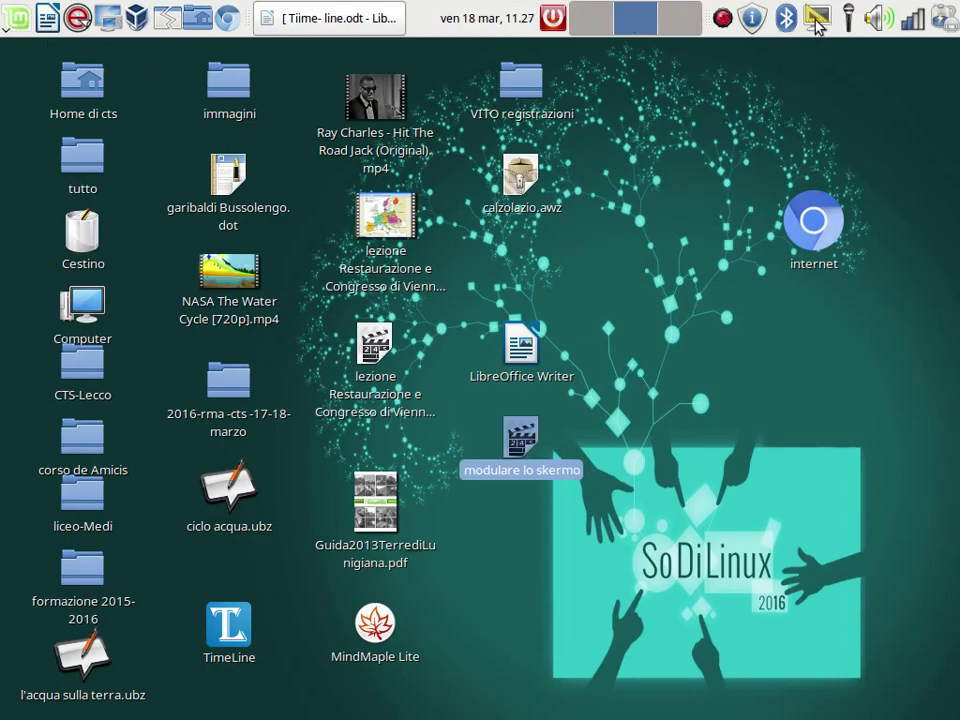
Step: Open the Monitor preferences from the system preferences, examine the cloned-screen and resolution settings, and close them
{"action": "left_click", "coordinate": [16, 14]}
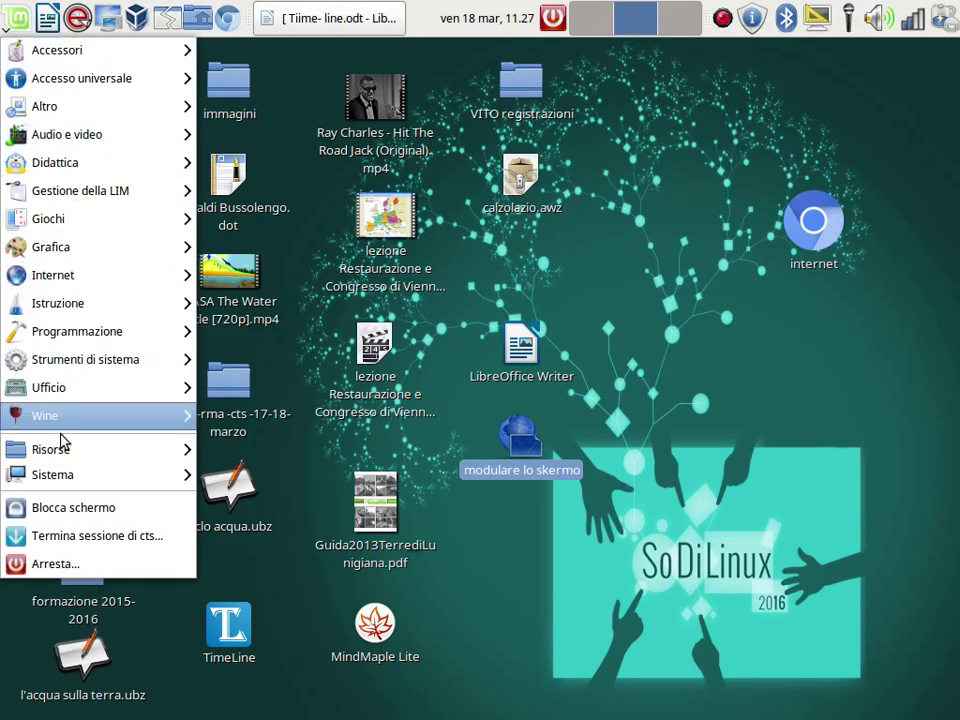
{"action": "mouse_move", "coordinate": [127, 485]}
{"action": "mouse_move", "coordinate": [210, 476]}
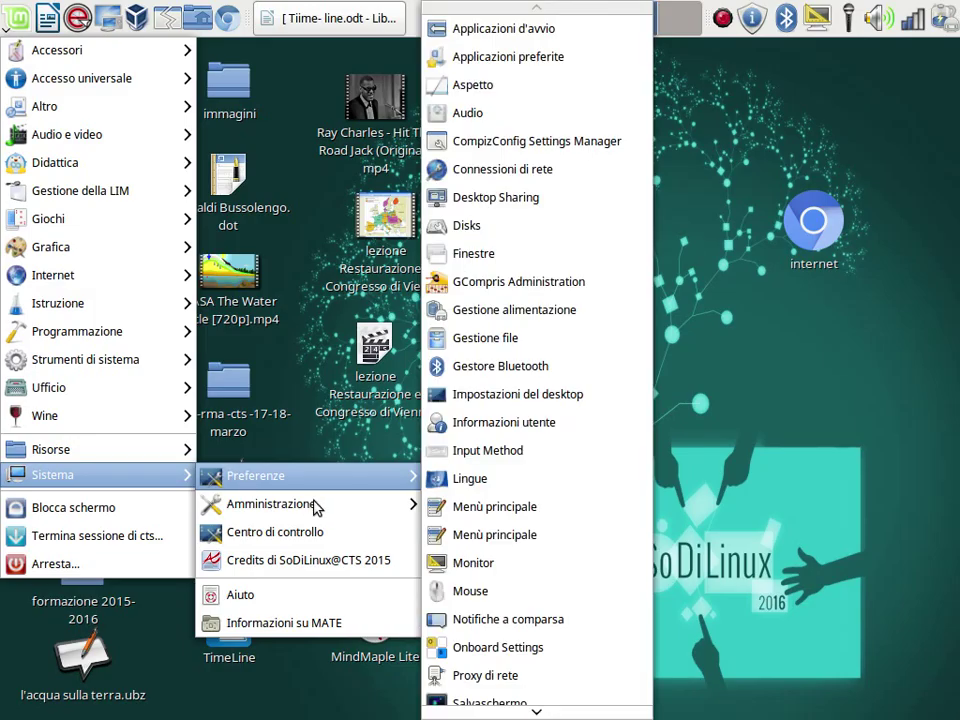
{"action": "left_click", "coordinate": [452, 566]}
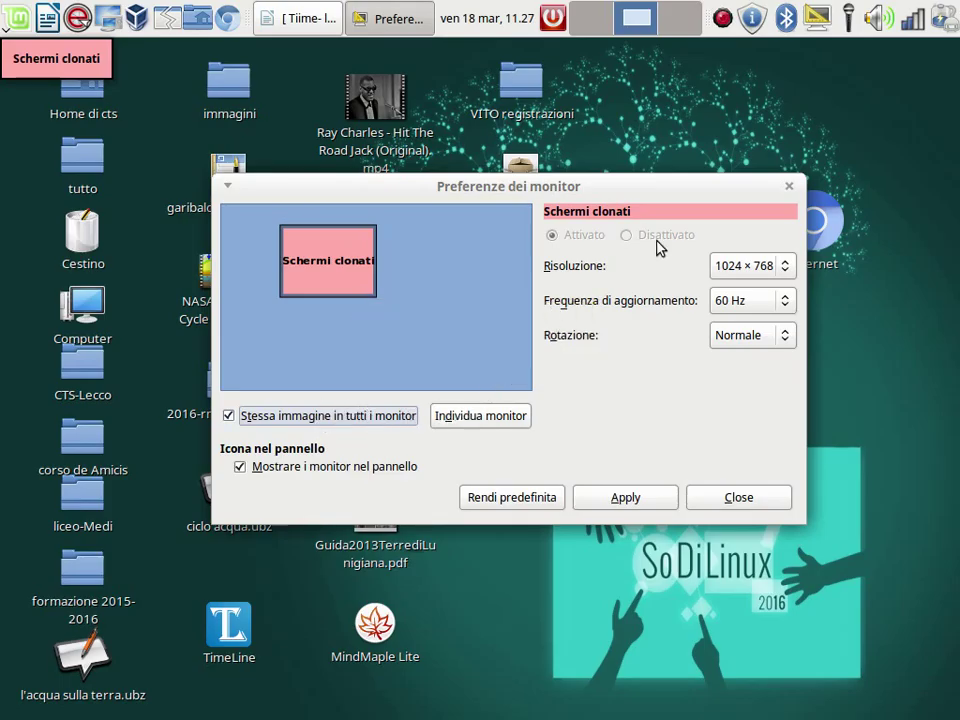
{"action": "left_click", "coordinate": [740, 497]}
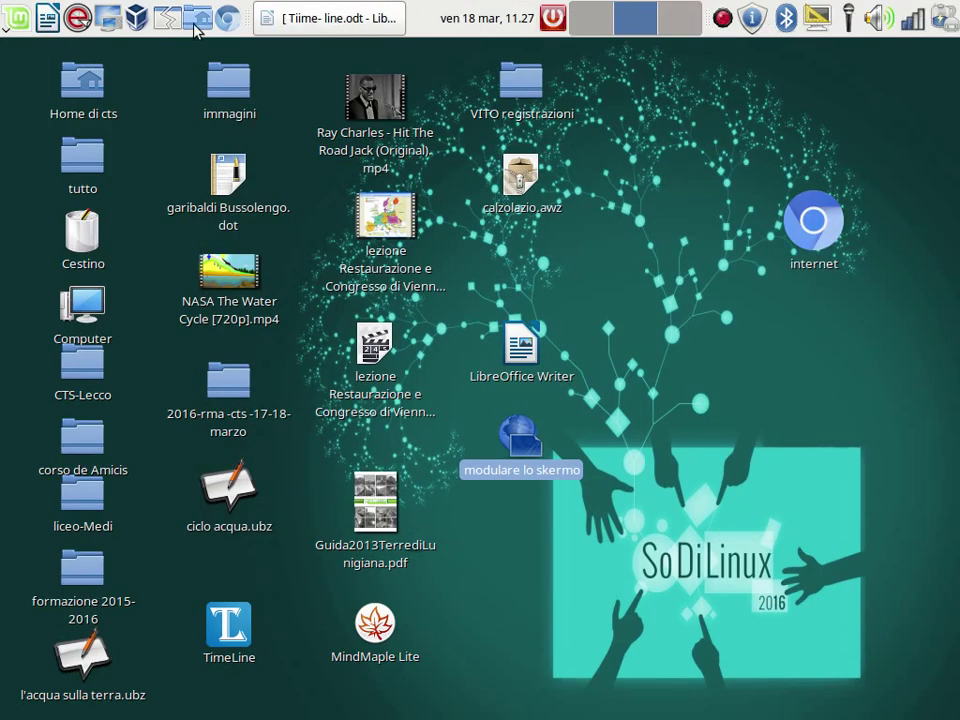
{"action": "left_click", "coordinate": [20, 17]}
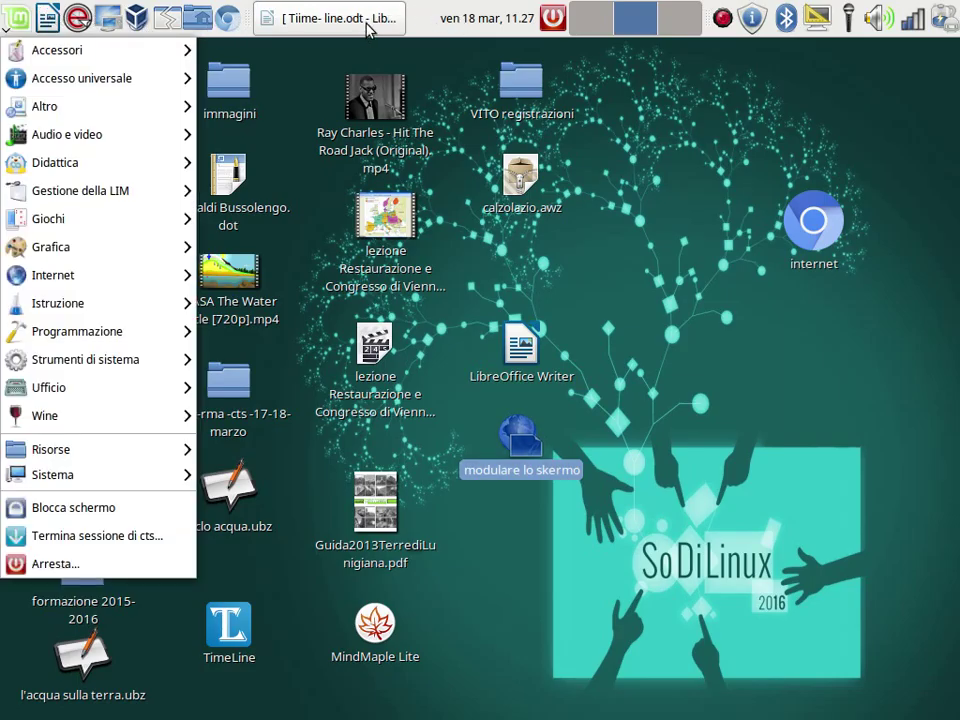
{"action": "left_click", "coordinate": [277, 27]}
{"action": "left_click", "coordinate": [366, 24]}
{"action": "left_click", "coordinate": [366, 26]}
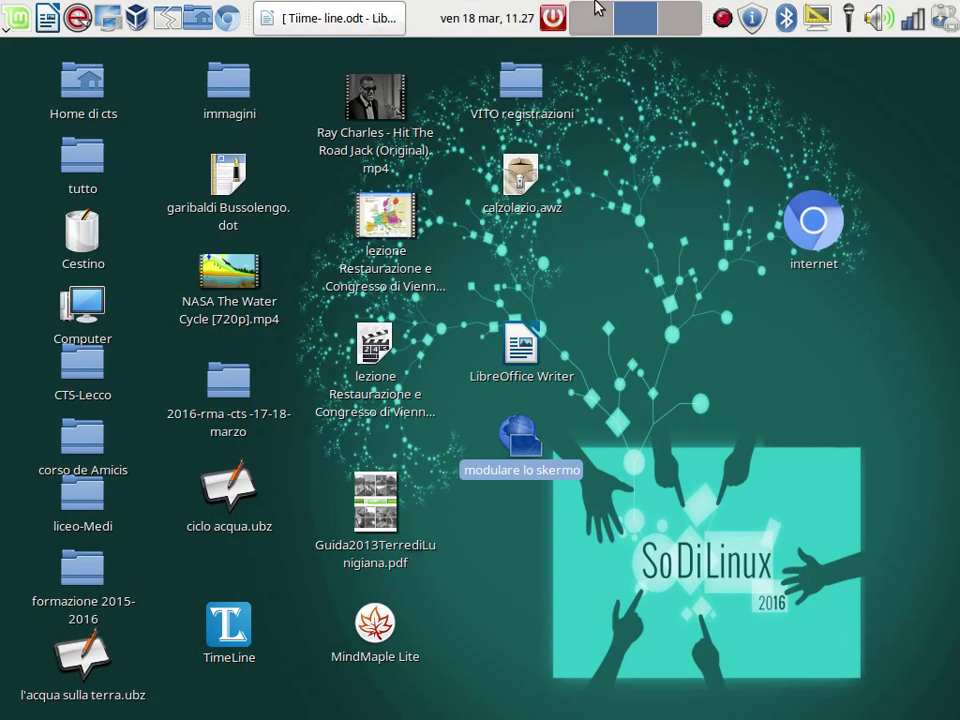